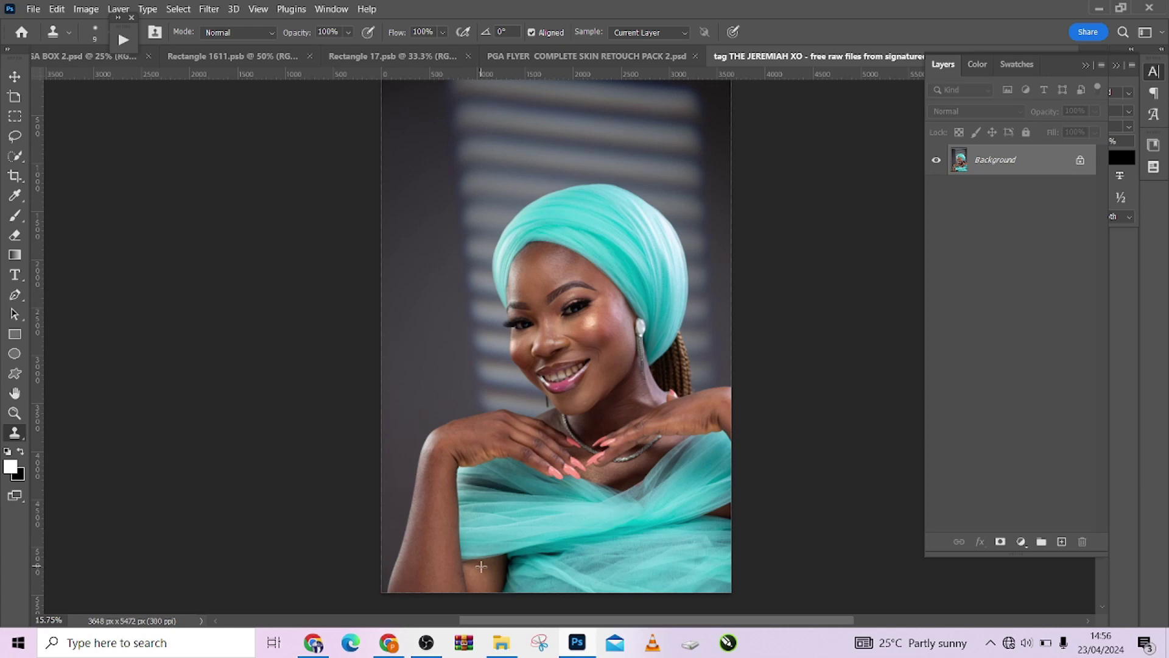
Crop the portrait to 4:5 (3648 × 4560 px), shifting the photo up to trim the top
left_click(14, 176)
left_click(572, 311)
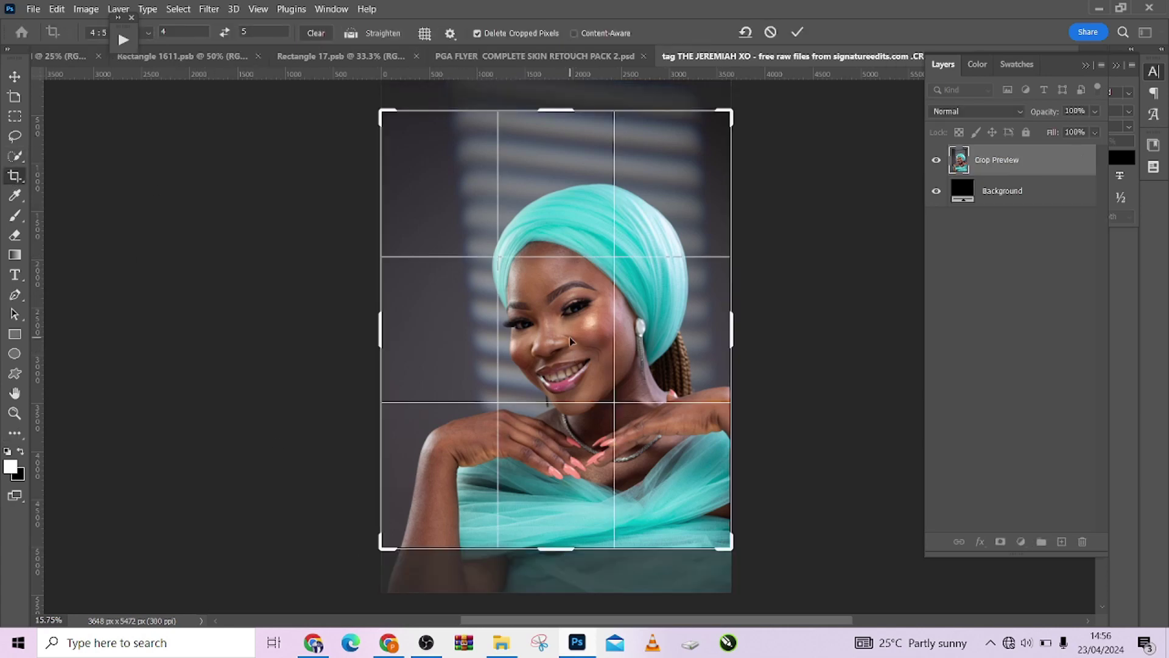
left_click_drag(561, 401, 560, 356)
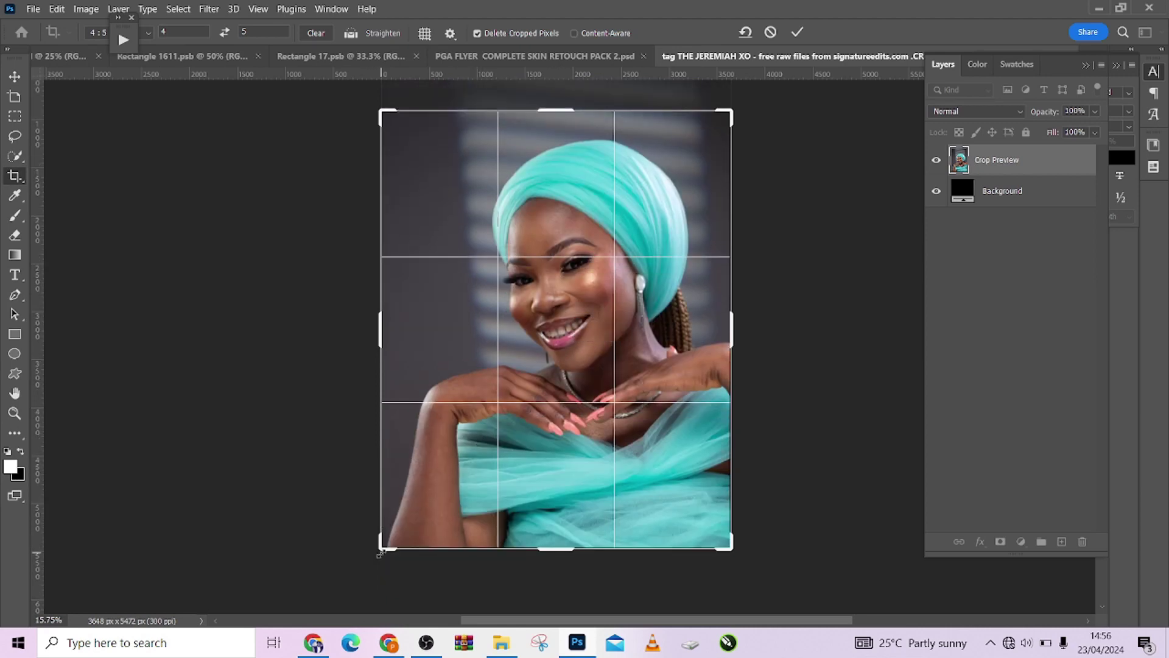
key("Return")
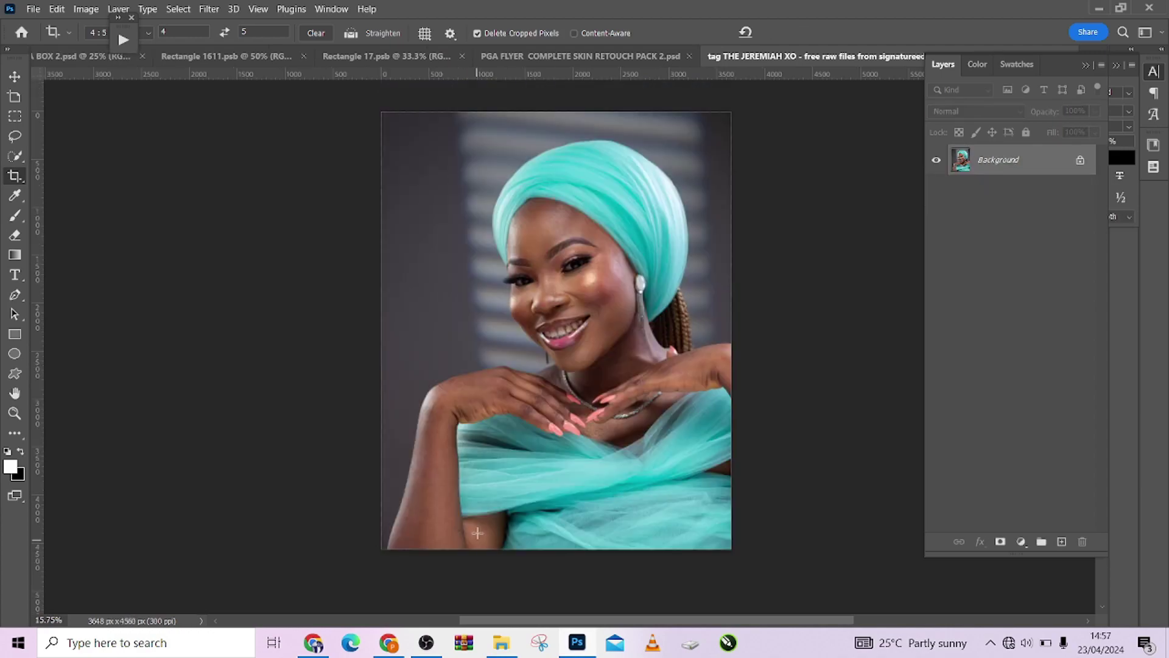
scroll(604, 286, "up", 8)
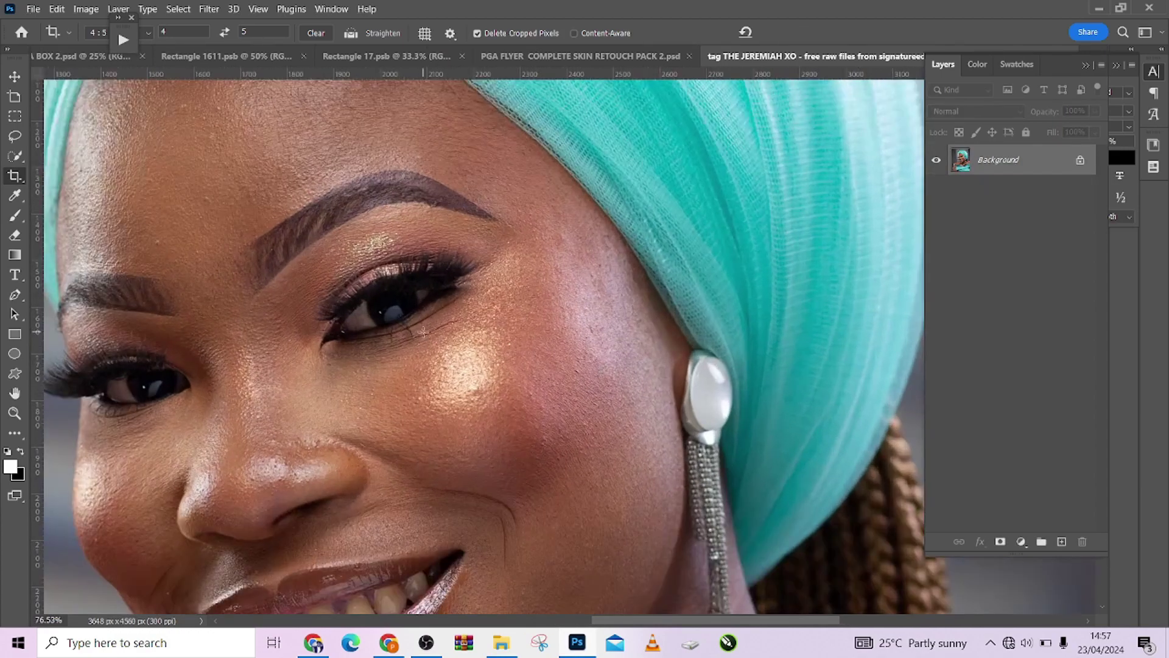
scroll(420, 334, "down", 1)
left_click_drag(374, 347, 451, 260)
left_click_drag(506, 370, 407, 374)
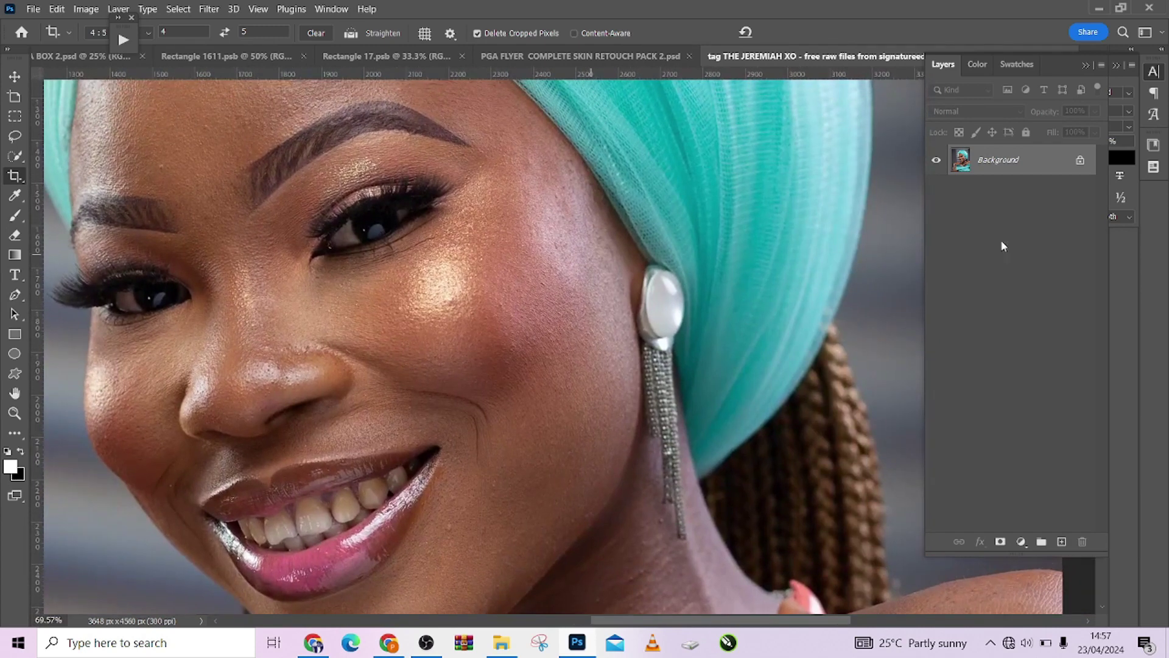
Add a Black & White adjustment layer with tuned Reds, Greens and Blues sliders, then select Background
left_click(1020, 542)
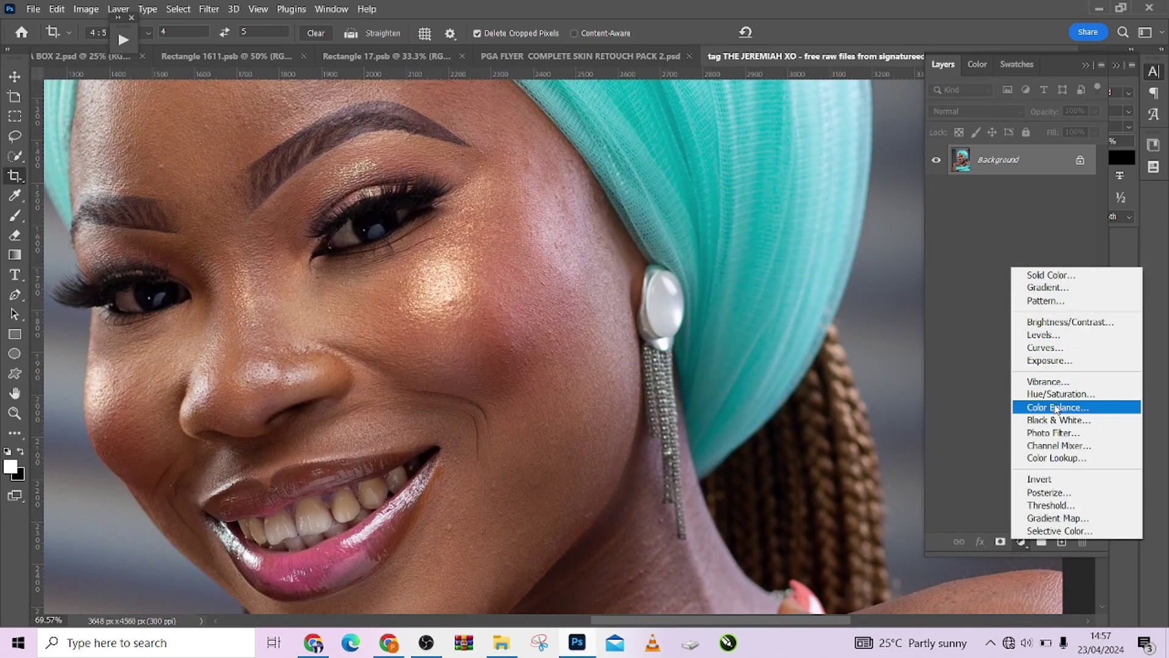
left_click(1058, 420)
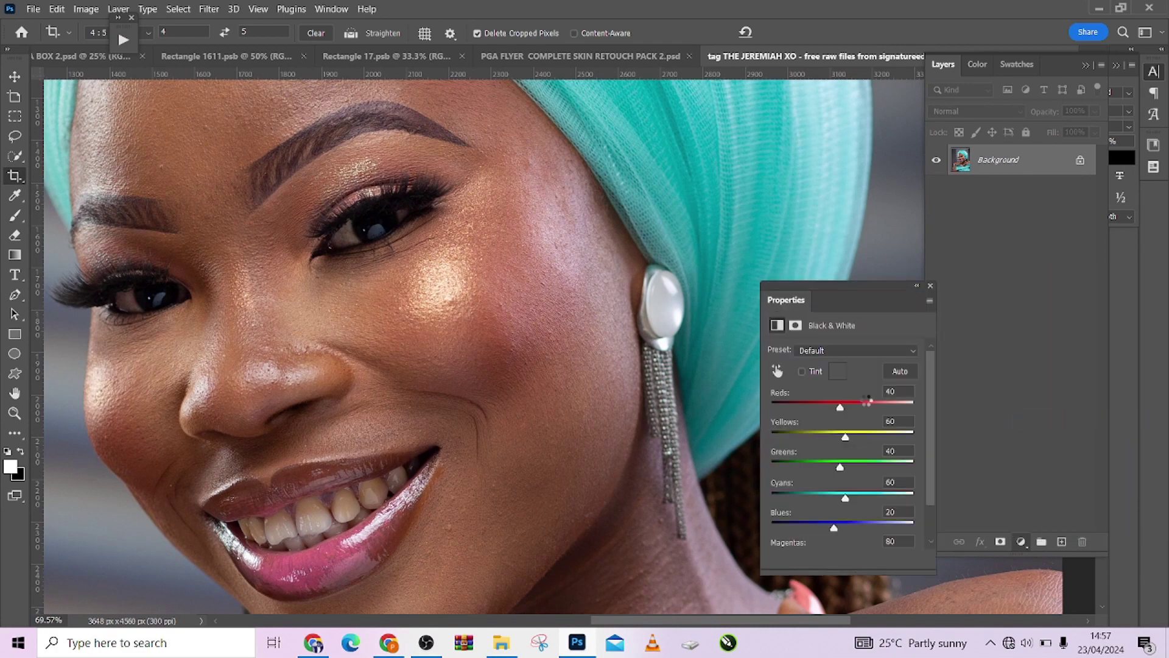
left_click_drag(834, 406, 833, 437)
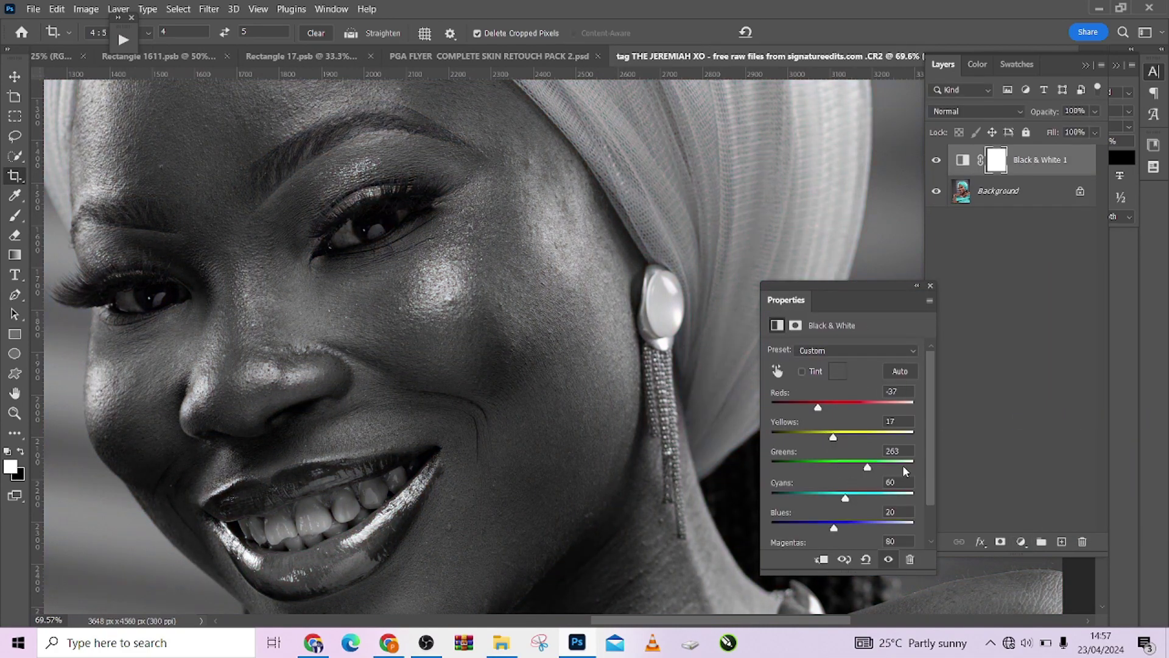
left_click_drag(902, 465, 846, 466)
left_click_drag(848, 529, 881, 526)
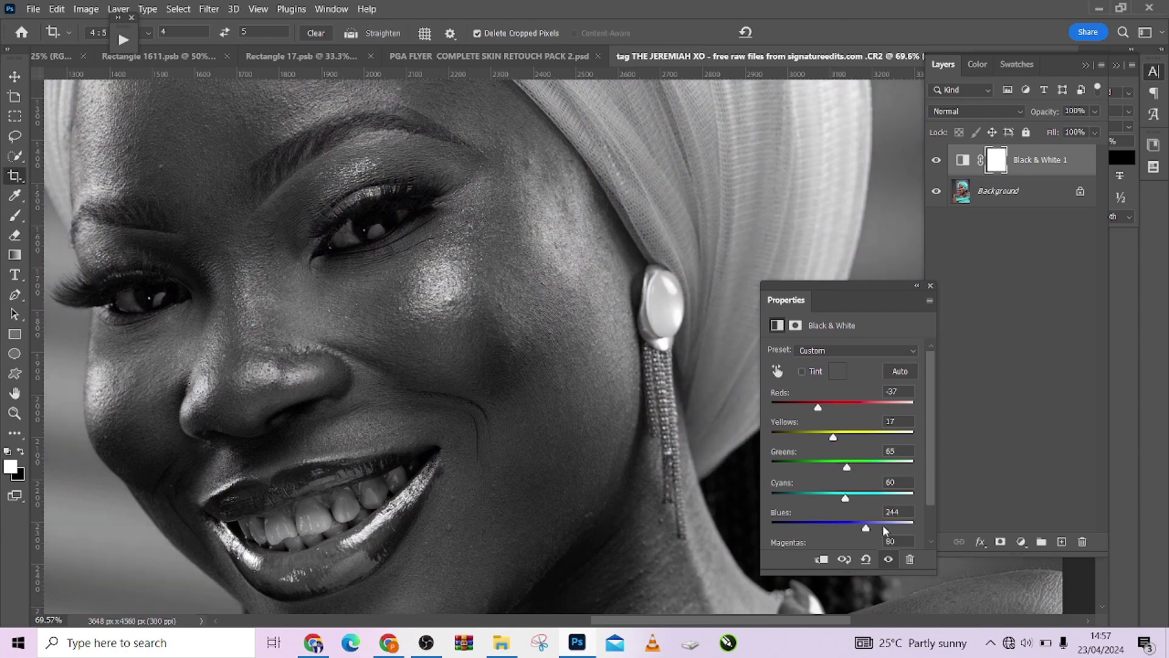
left_click(835, 527)
mouse_move(818, 407)
left_mouse_down()
mouse_move(841, 407)
mouse_move(825, 407)
left_mouse_up()
left_click_drag(510, 296, 650, 400)
left_click(1038, 192)
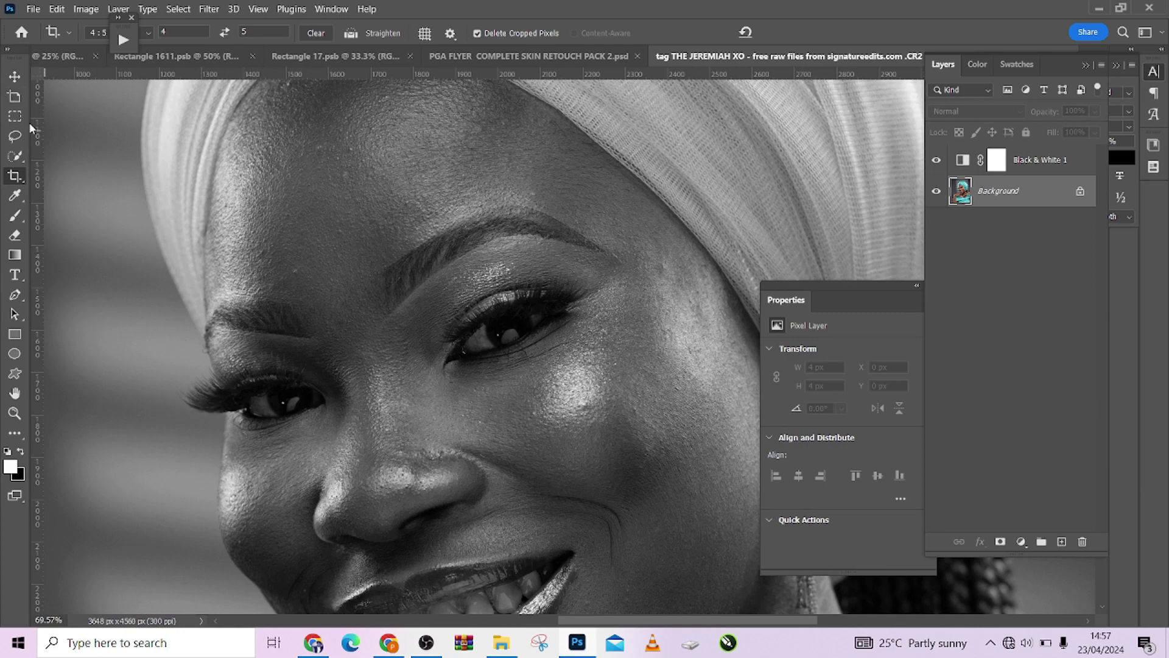
Switch Photoshop to the Photography workspace
left_click(8, 52)
left_click(8, 52)
left_click(1144, 31)
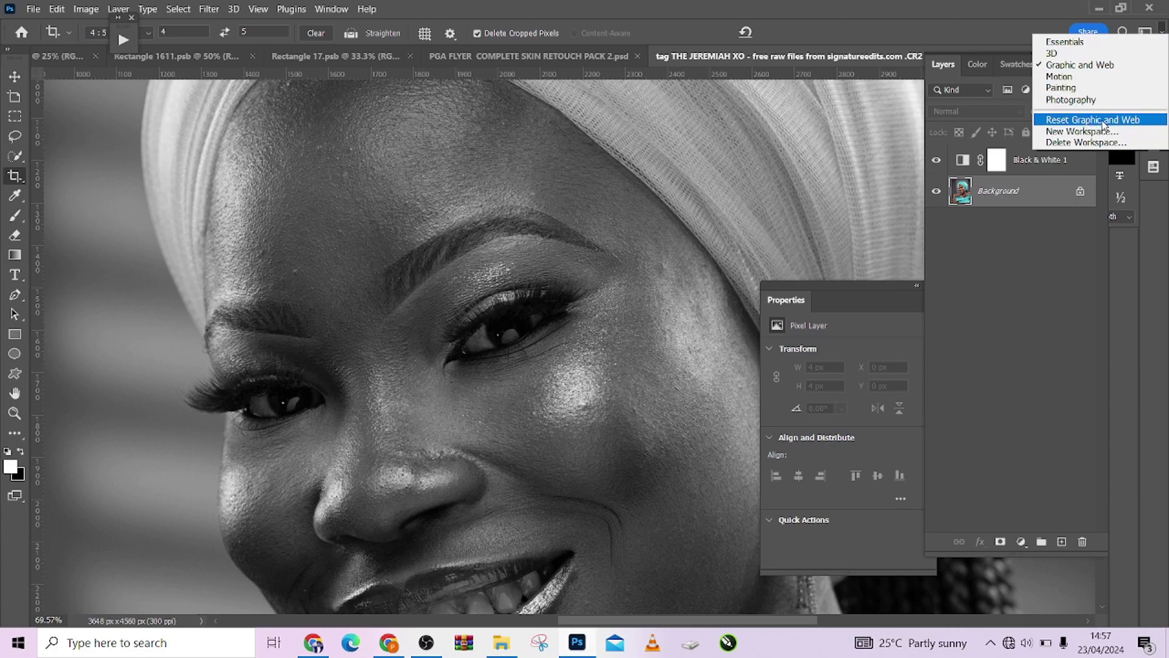
left_click(1074, 104)
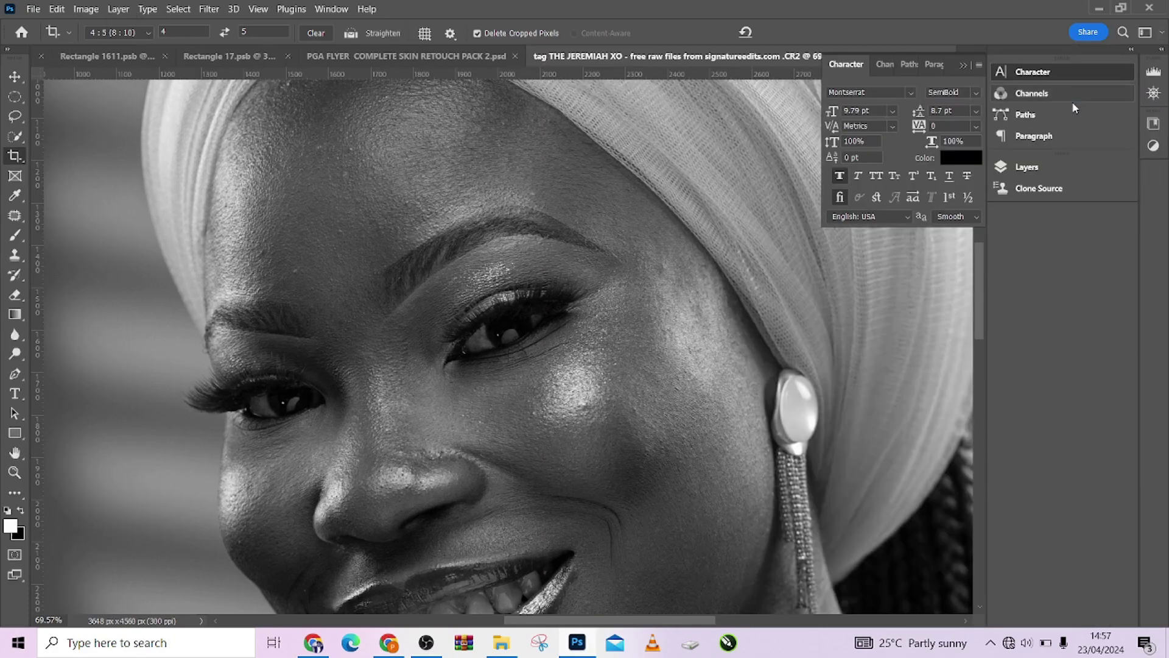
Choose the Spot Healing Brush and show the Layers panel
left_click(14, 215)
left_click(87, 216)
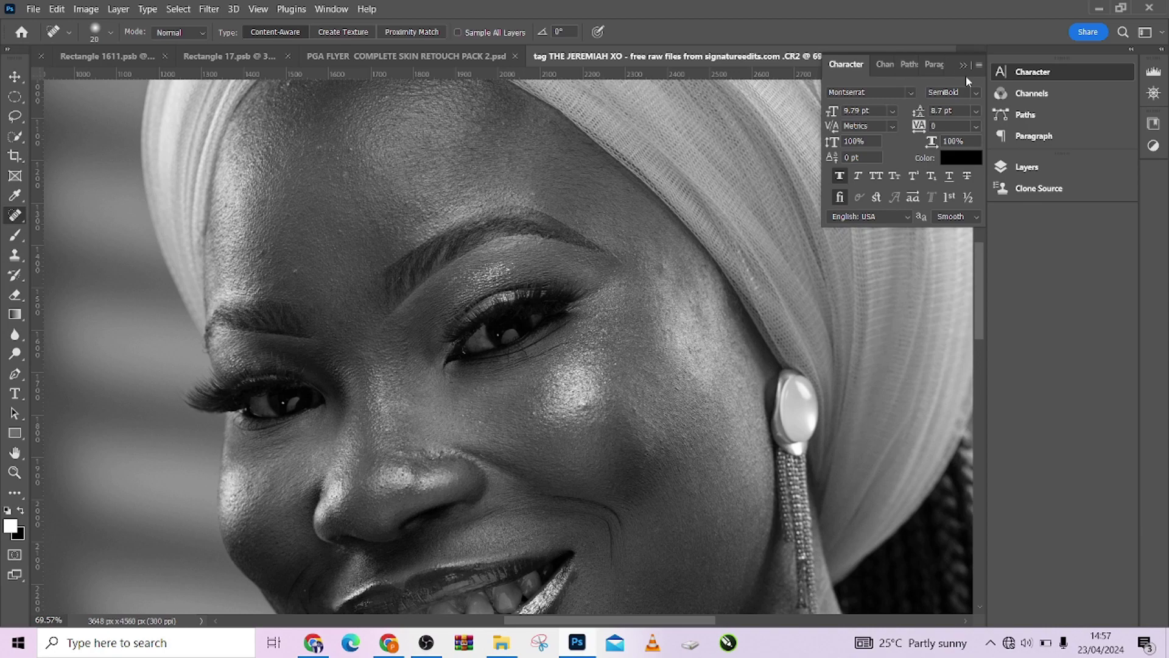
left_click(331, 9)
left_click(422, 330)
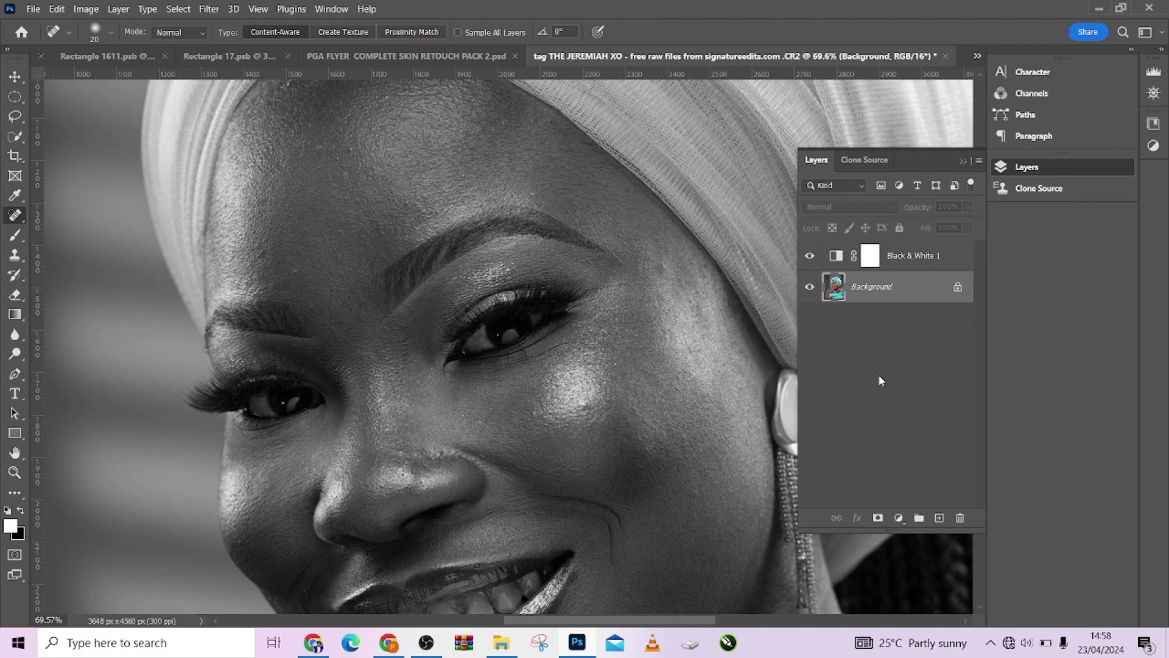
Duplicate the Background layer and set the Spot Healing Brush size to 30
key("ctrl+j")
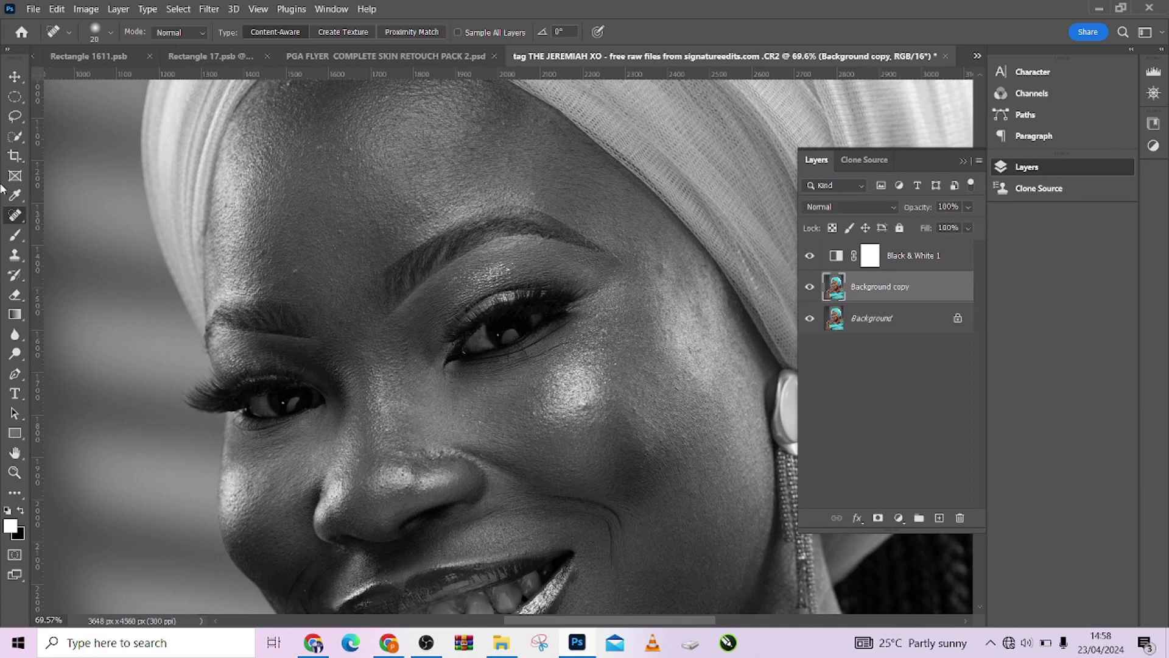
right_click(15, 215)
left_click(99, 214)
scroll(296, 243, "up", 2)
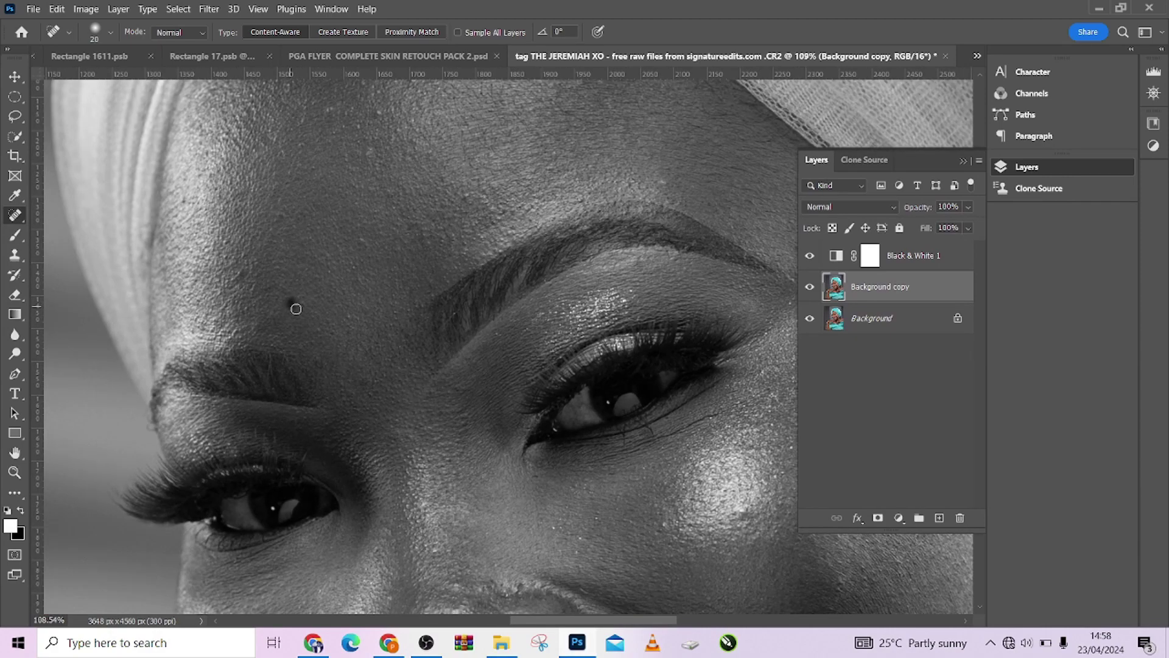
scroll(339, 208, "up", 1)
scroll(340, 208, "up", 2)
key("bracketright")
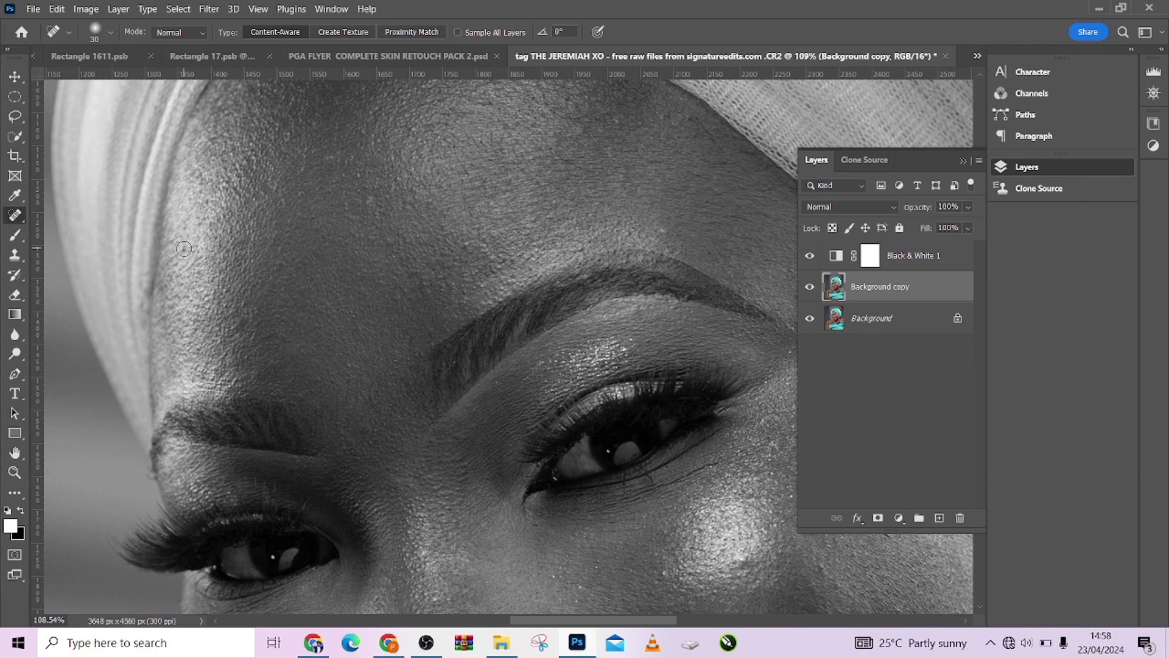
Spot-heal a blemish on the forehead and a small spot on the cheek
left_click_drag(411, 290, 362, 399)
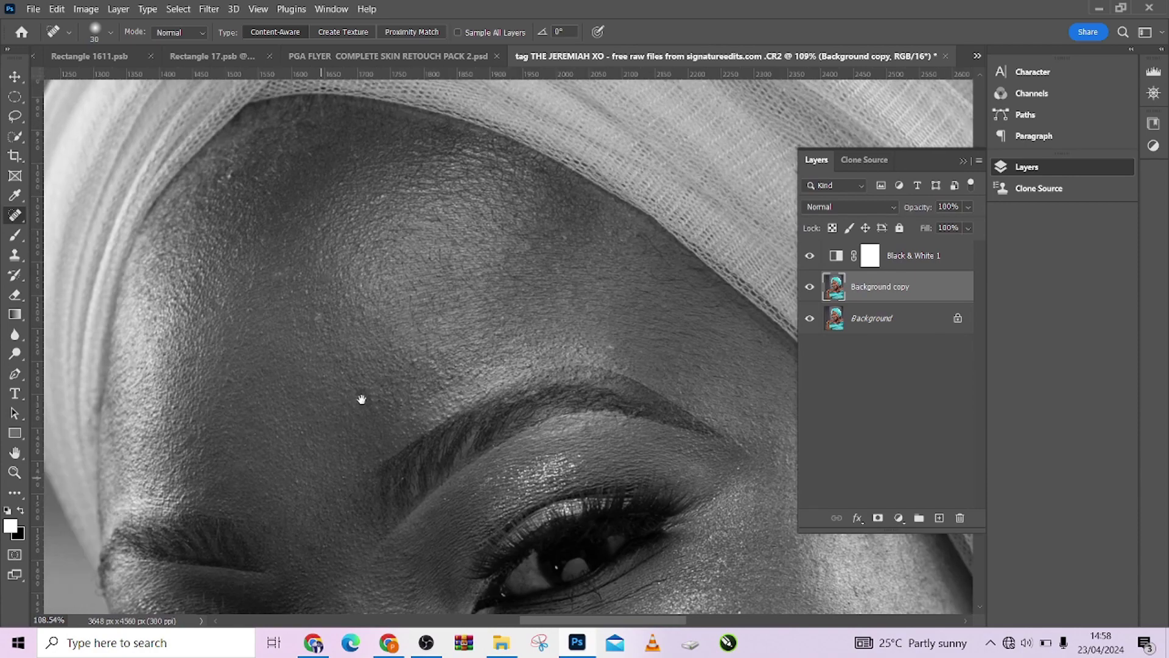
left_click(418, 358)
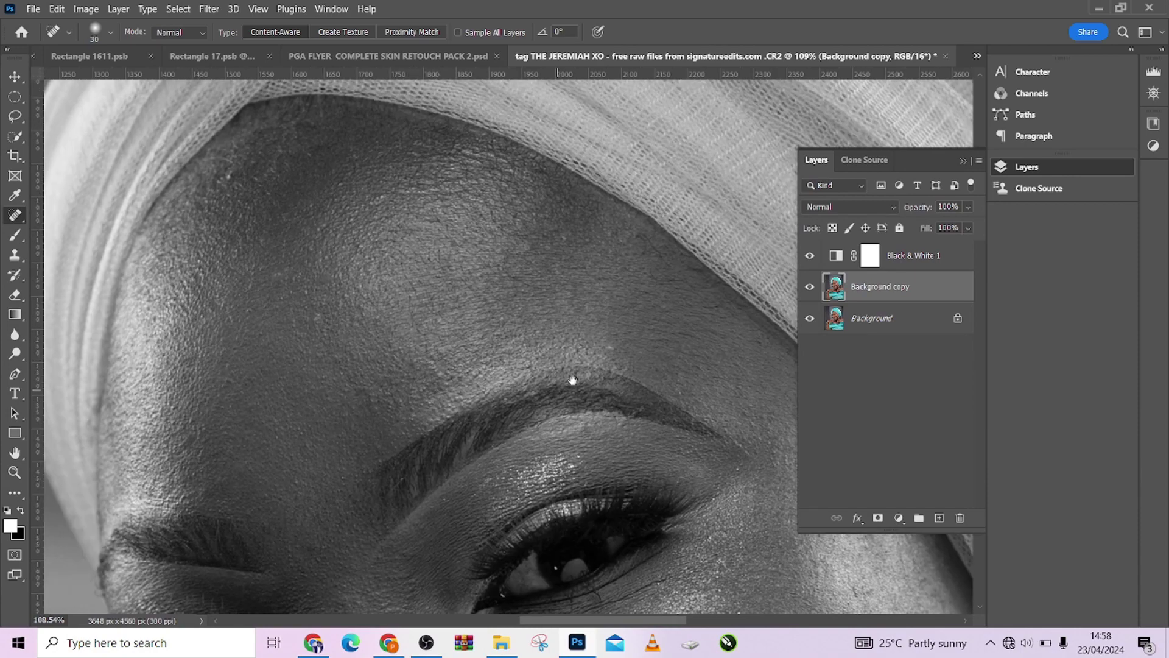
mouse_move(573, 380)
left_mouse_down()
mouse_move(299, 160)
mouse_move(287, 106)
left_mouse_up()
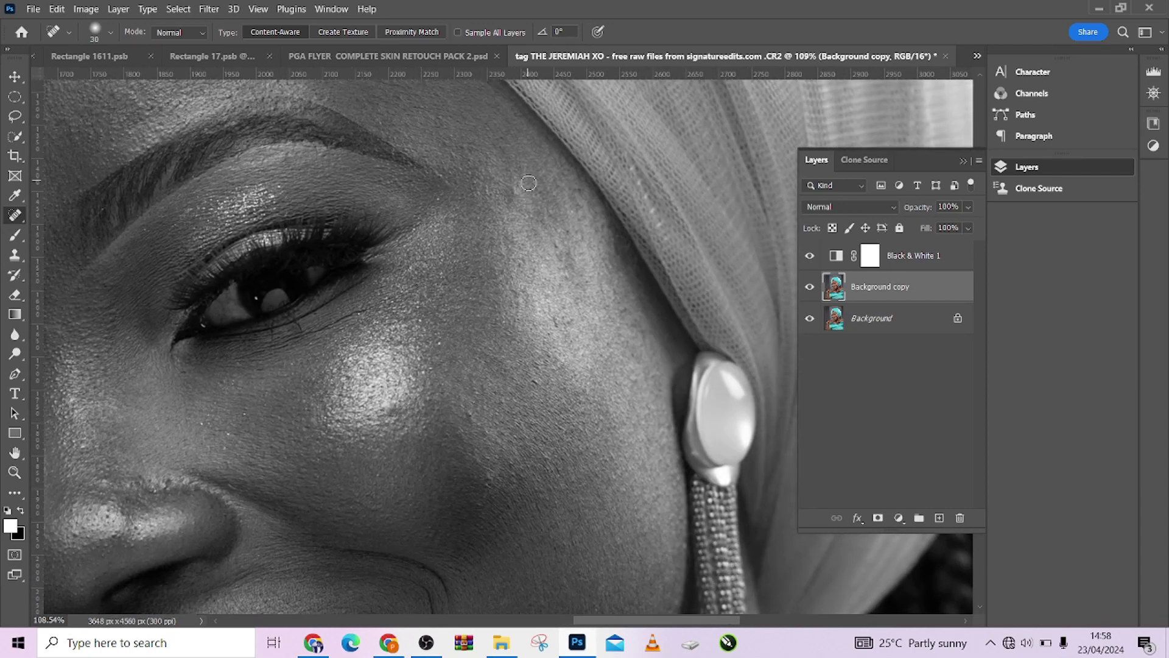
left_click_drag(323, 459, 581, 420)
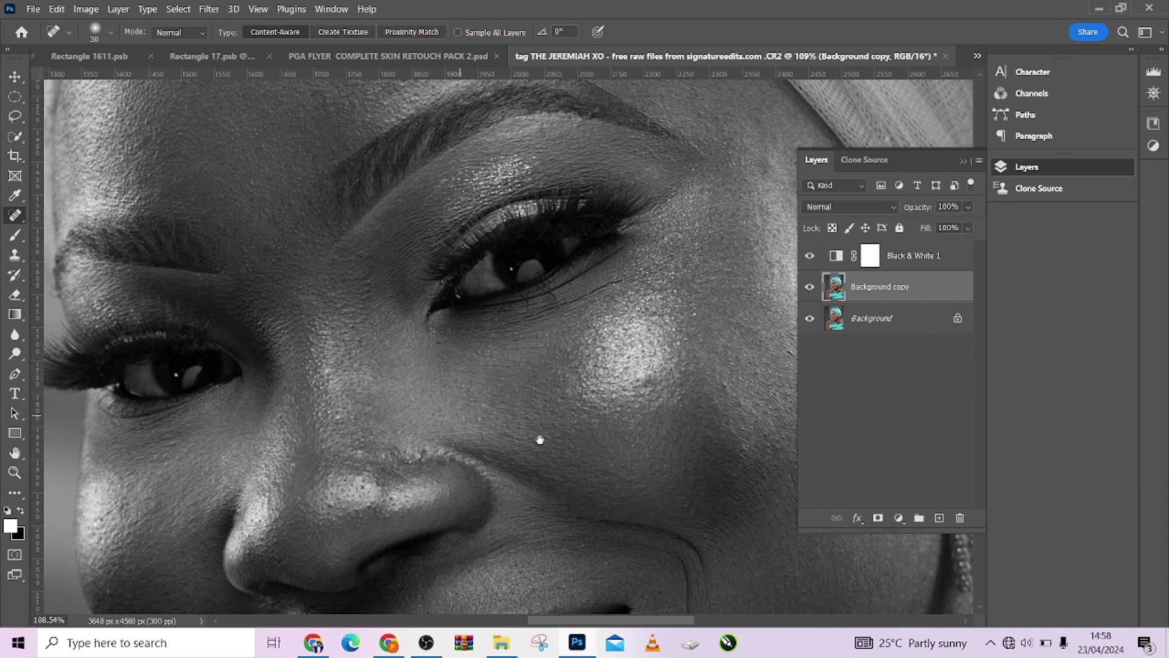
mouse_move(540, 439)
left_mouse_down()
mouse_move(456, 345)
mouse_move(292, 353)
left_mouse_up()
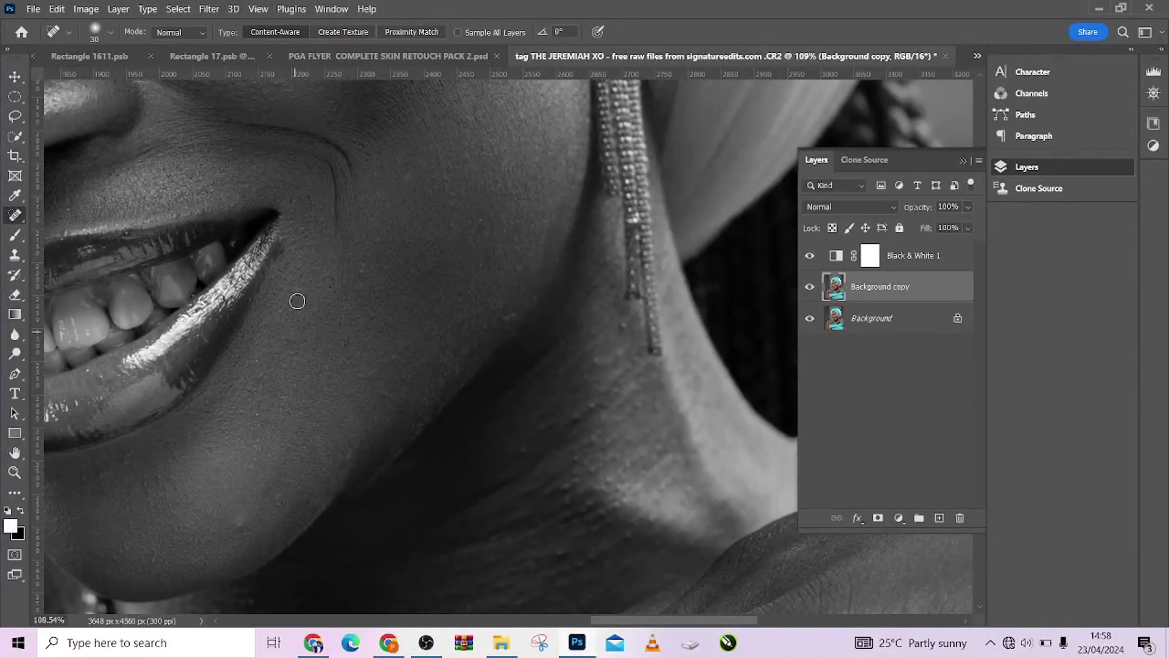
left_click(364, 269)
Pan and zoom around the mouth, nose and eyes to inspect for remaining blemishes
left_click_drag(243, 506, 373, 378)
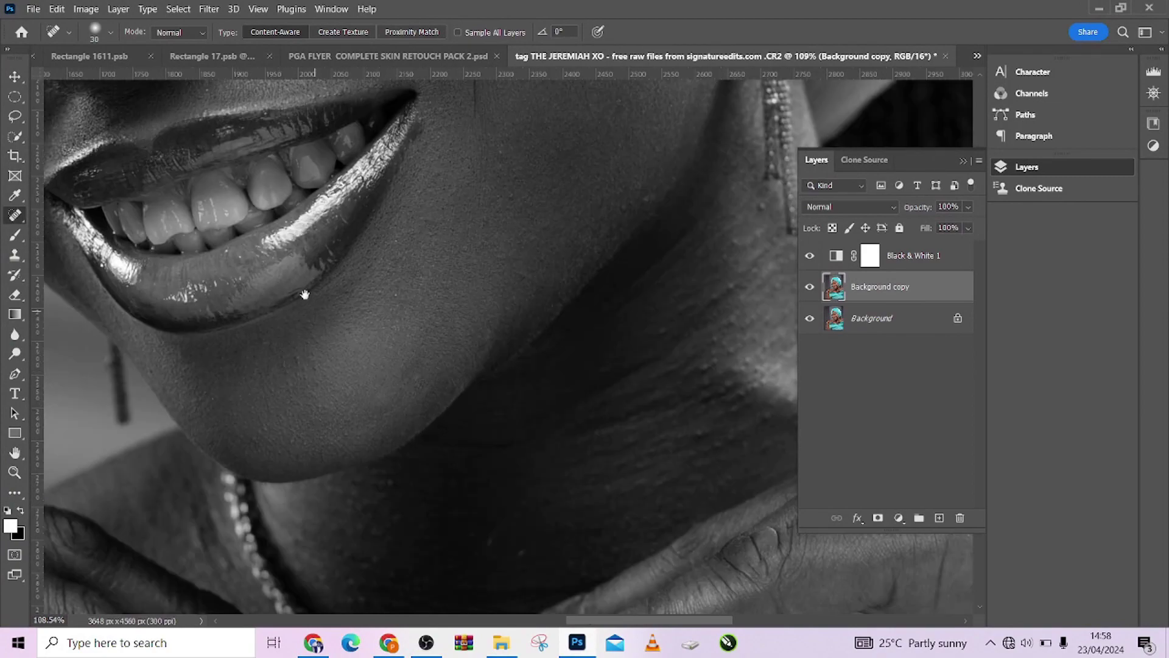
left_click_drag(304, 294, 557, 621)
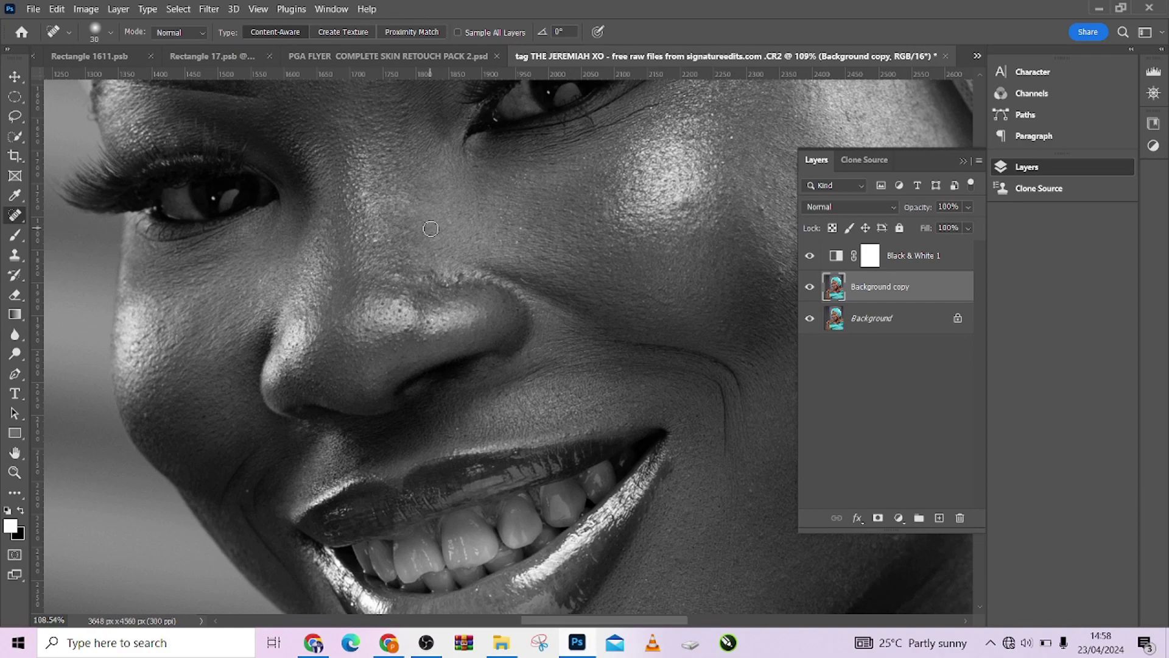
scroll(420, 308, "down", 5)
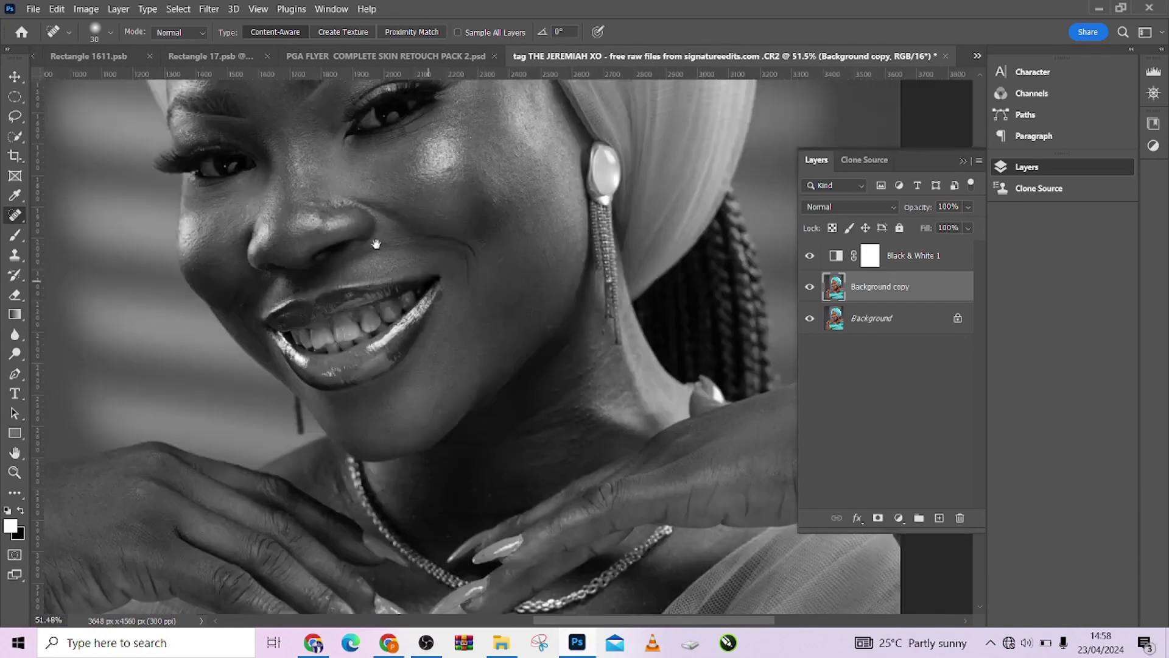
scroll(375, 243, "down", 5)
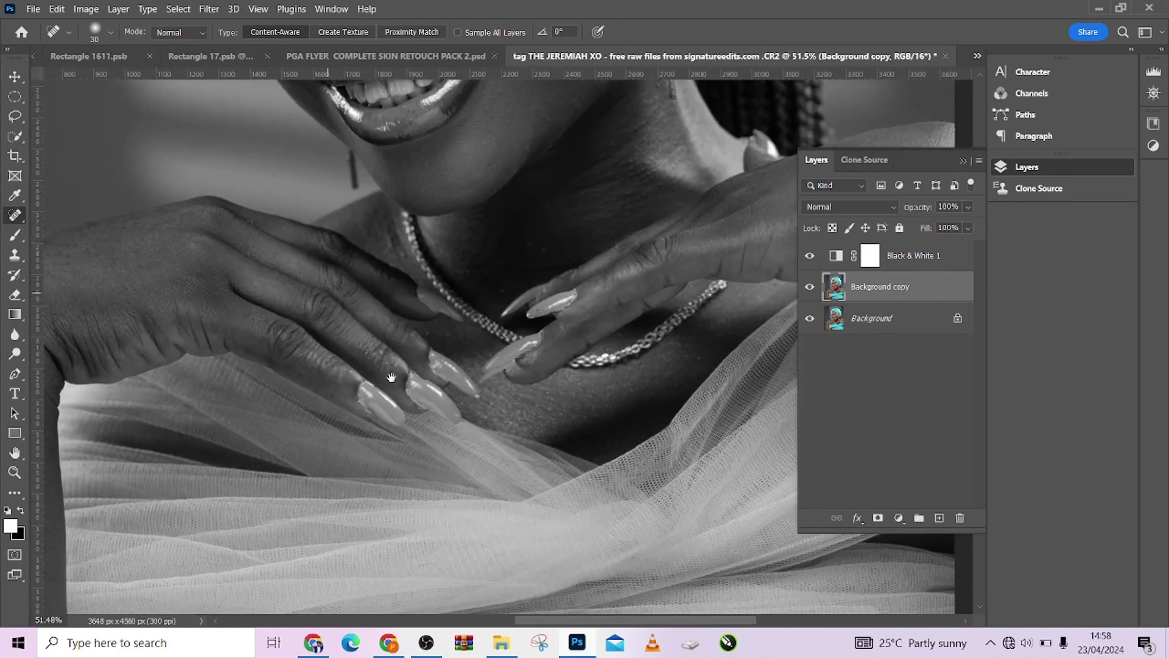
scroll(391, 377, "right", 10)
scroll(459, 386, "left", 12)
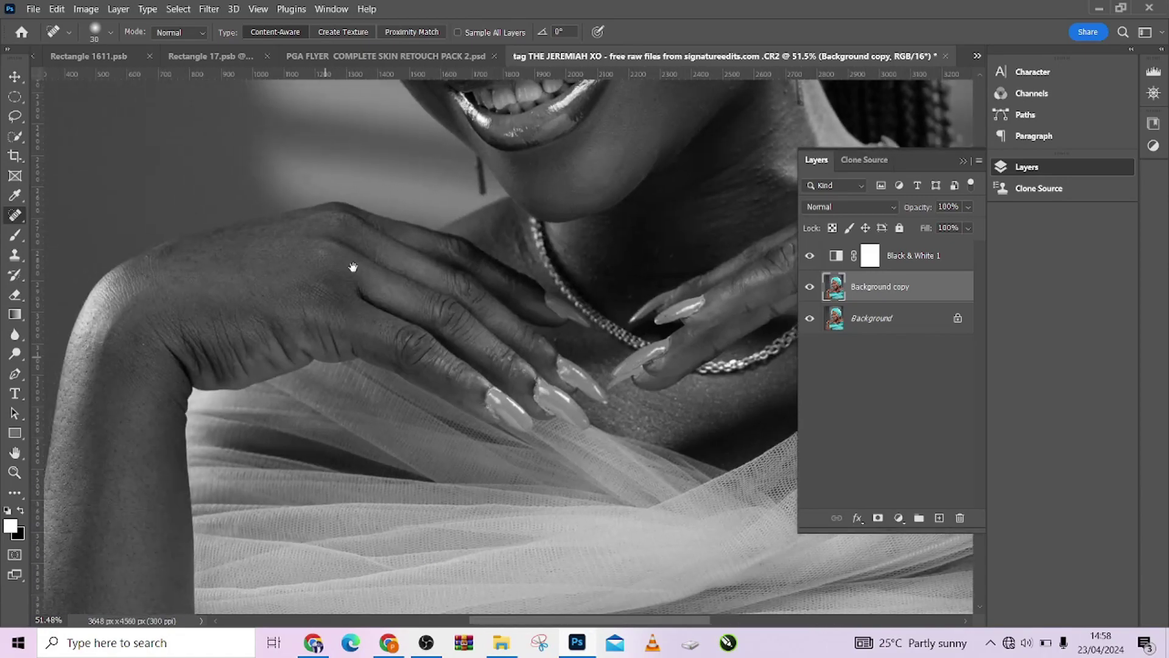
scroll(409, 196, "down", 5)
scroll(449, 372, "up", 8)
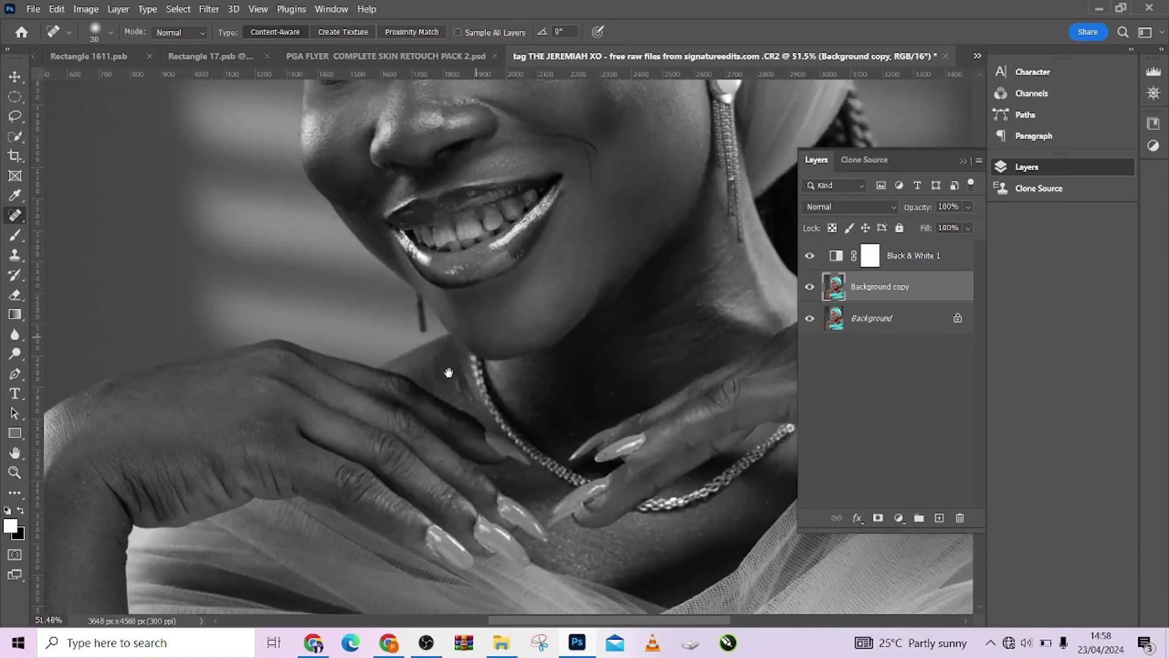
scroll(449, 372, "up", 3)
scroll(438, 365, "up", 2)
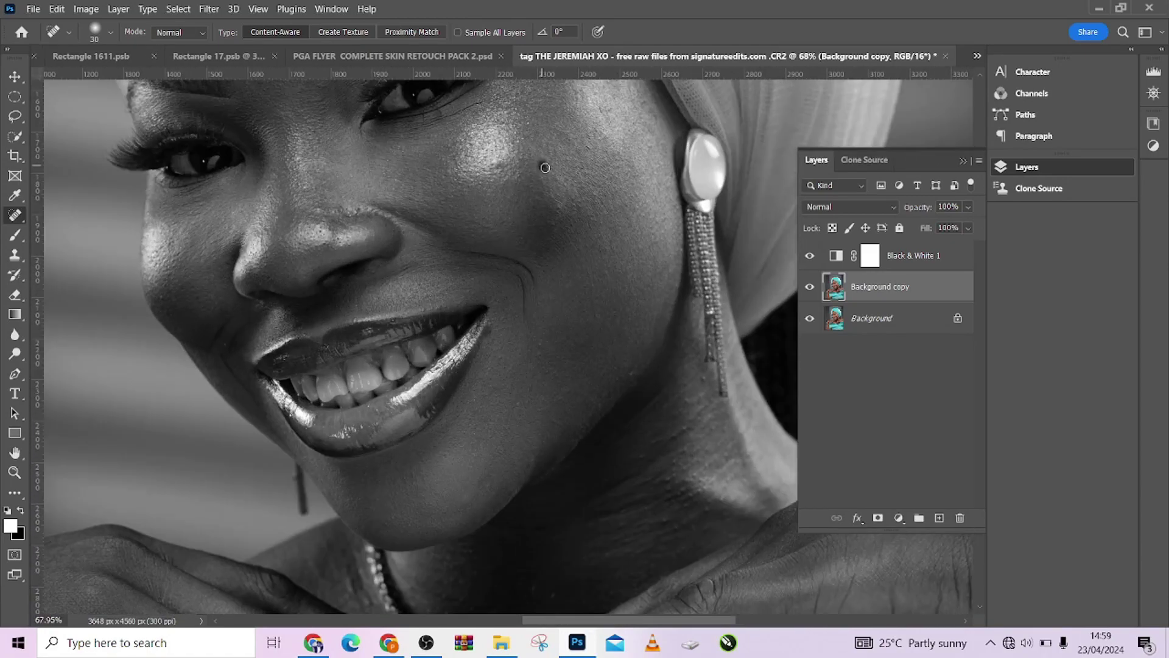
scroll(545, 316, "up", 3)
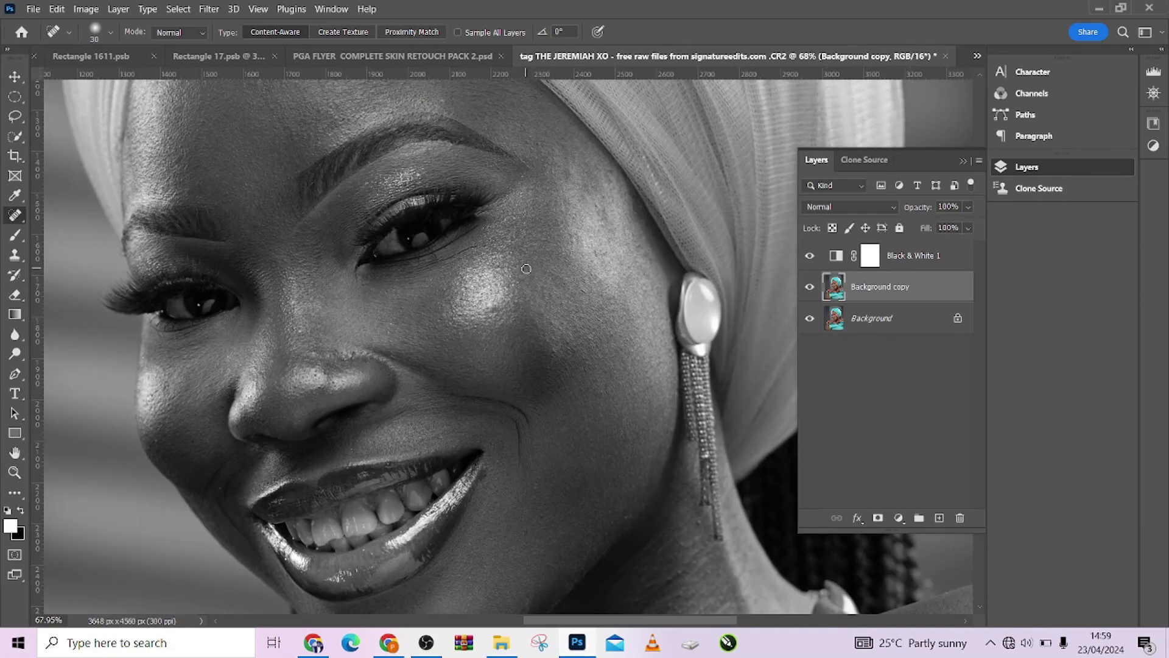
scroll(526, 268, "down", 4)
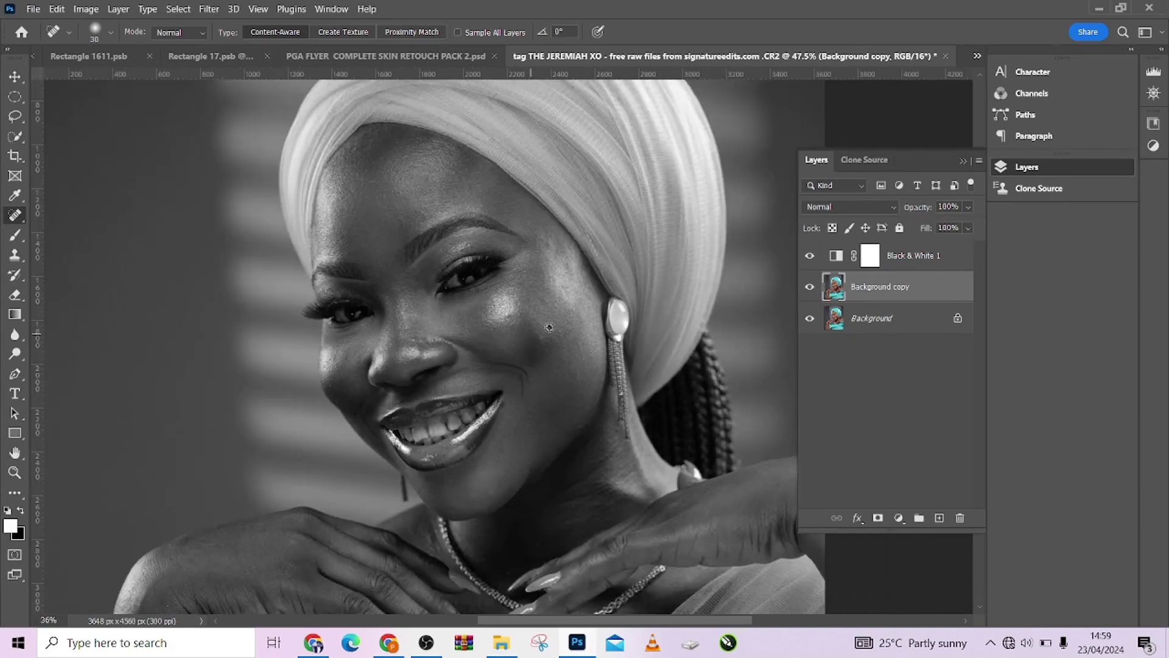
Delete the Black & White layer and flatten the image into a single Background
left_click(952, 260)
key("Delete")
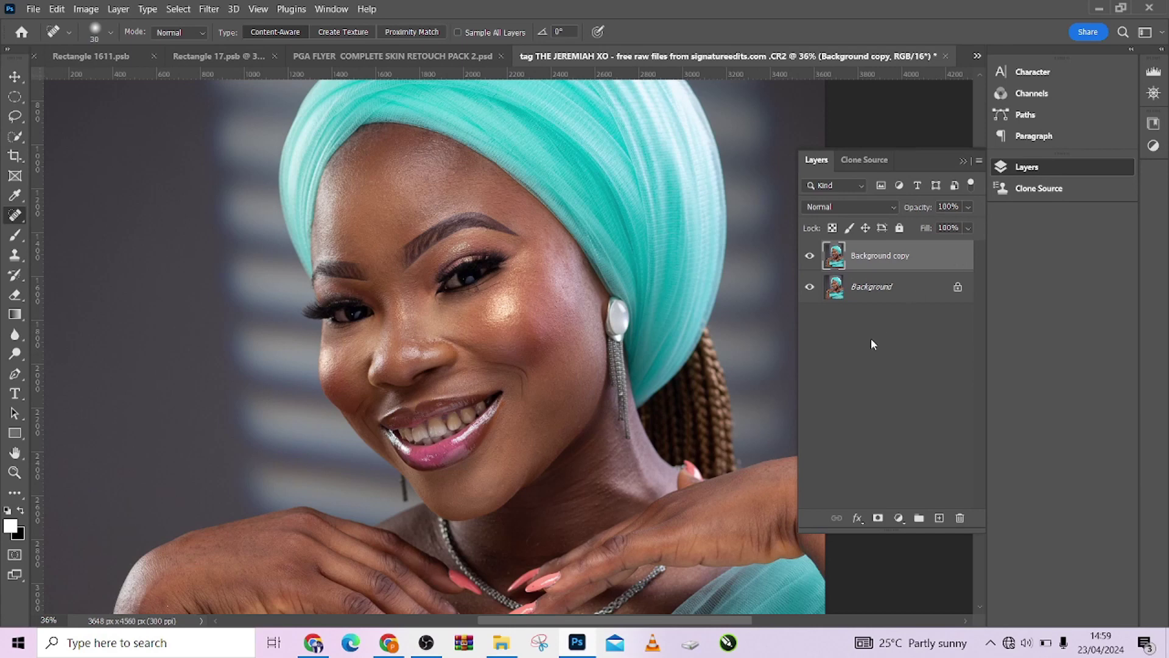
right_click(912, 284)
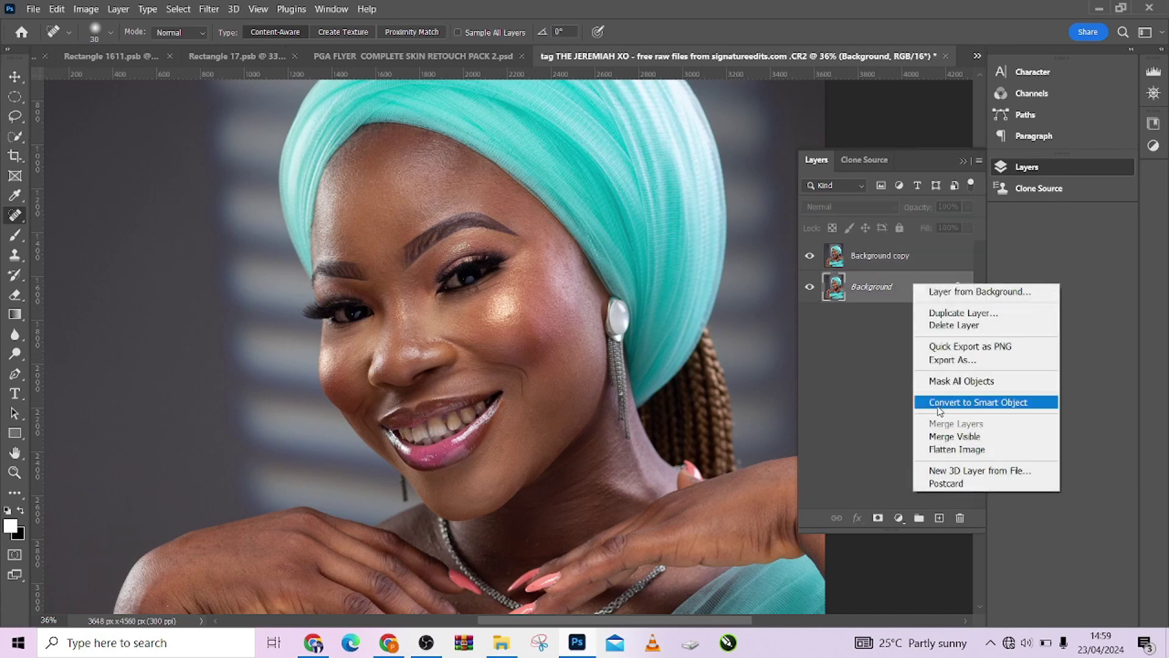
left_click(953, 449)
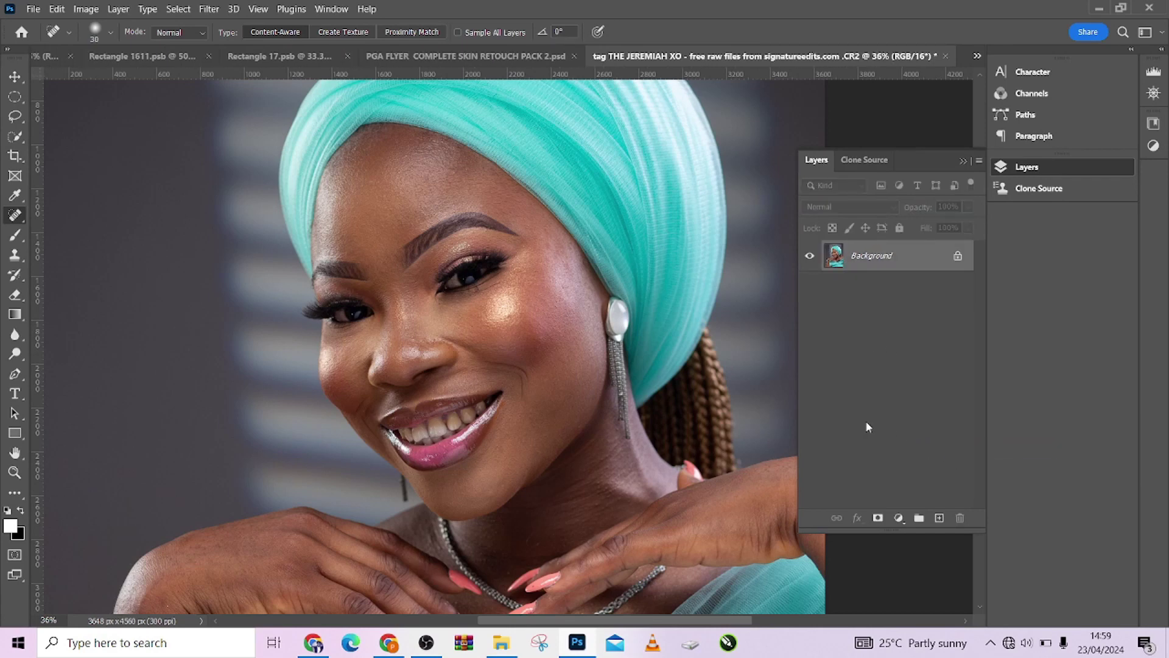
Bring up the Create New Fill or Adjustment Layer menu in the Layers panel
scroll(581, 310, "down", 3)
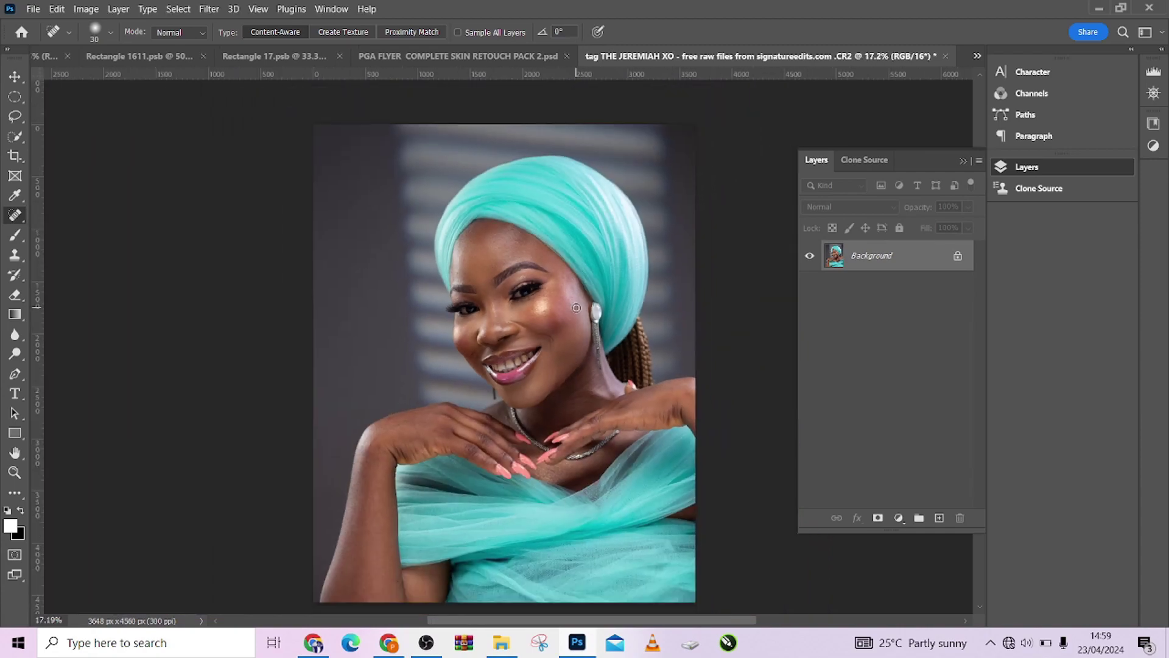
scroll(534, 345, "up", 1)
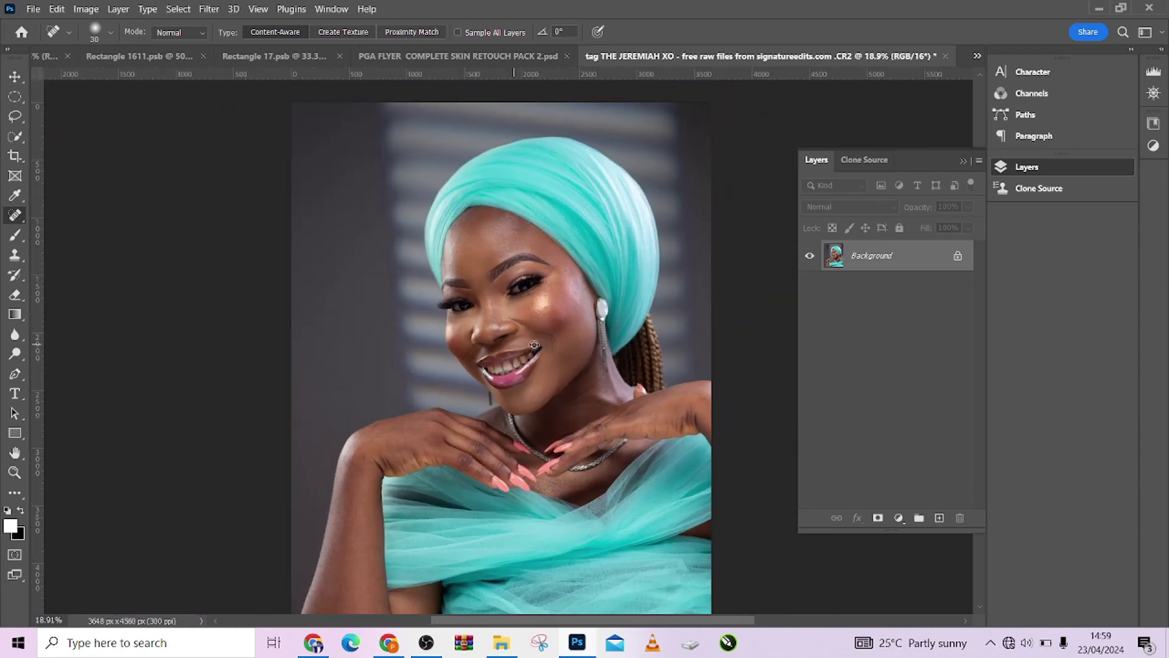
key("alt")
left_click(898, 518)
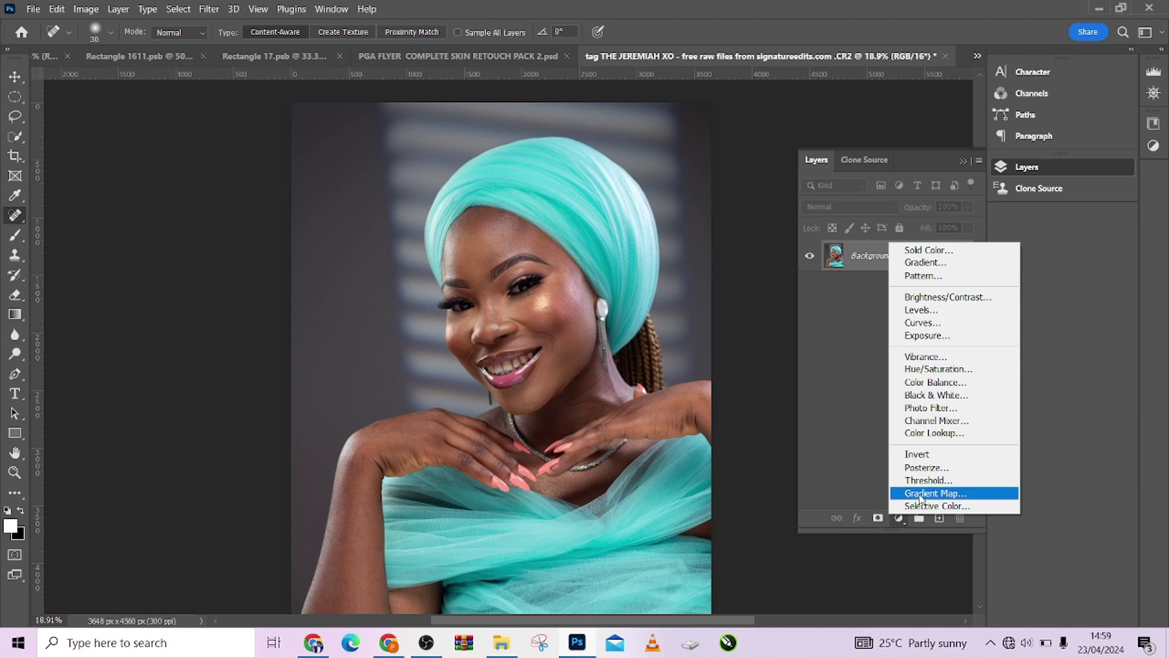
Add a hidden Gradient Map layer and open its gradient for editing
left_click(921, 493)
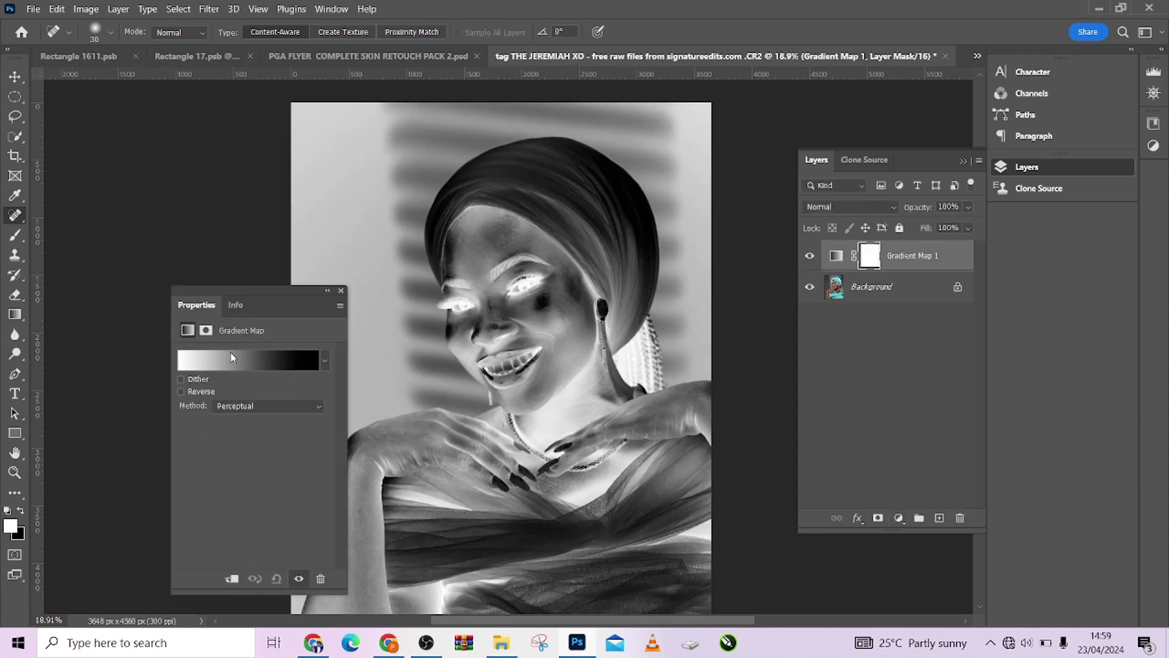
left_click(809, 255)
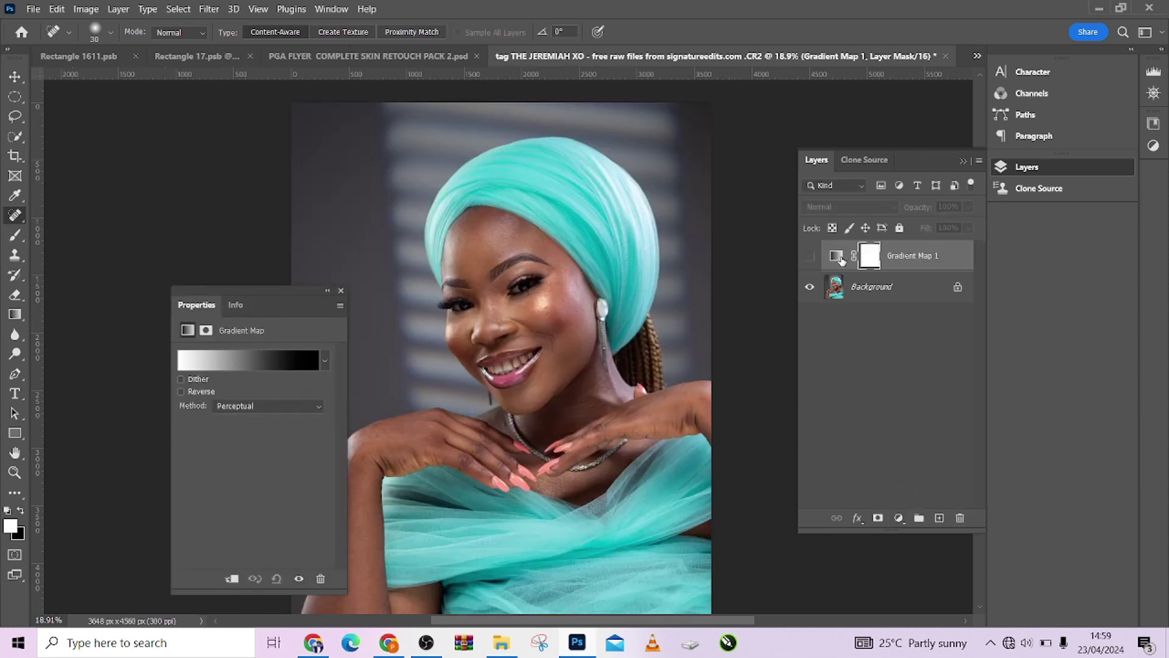
left_click(837, 259)
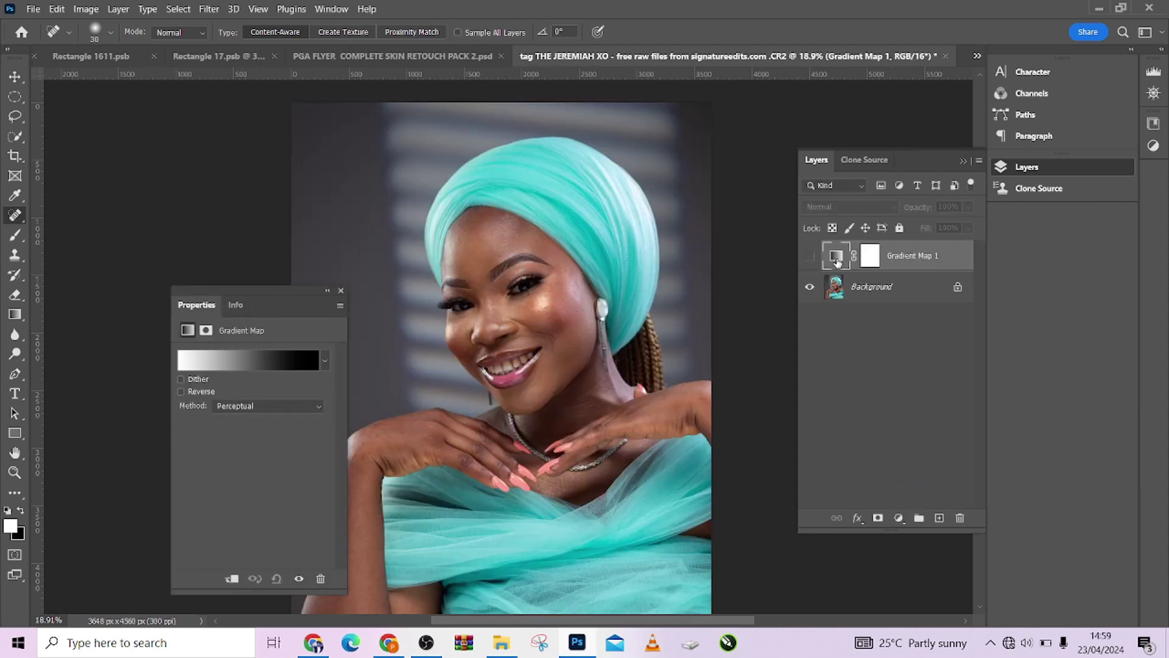
left_click(240, 360)
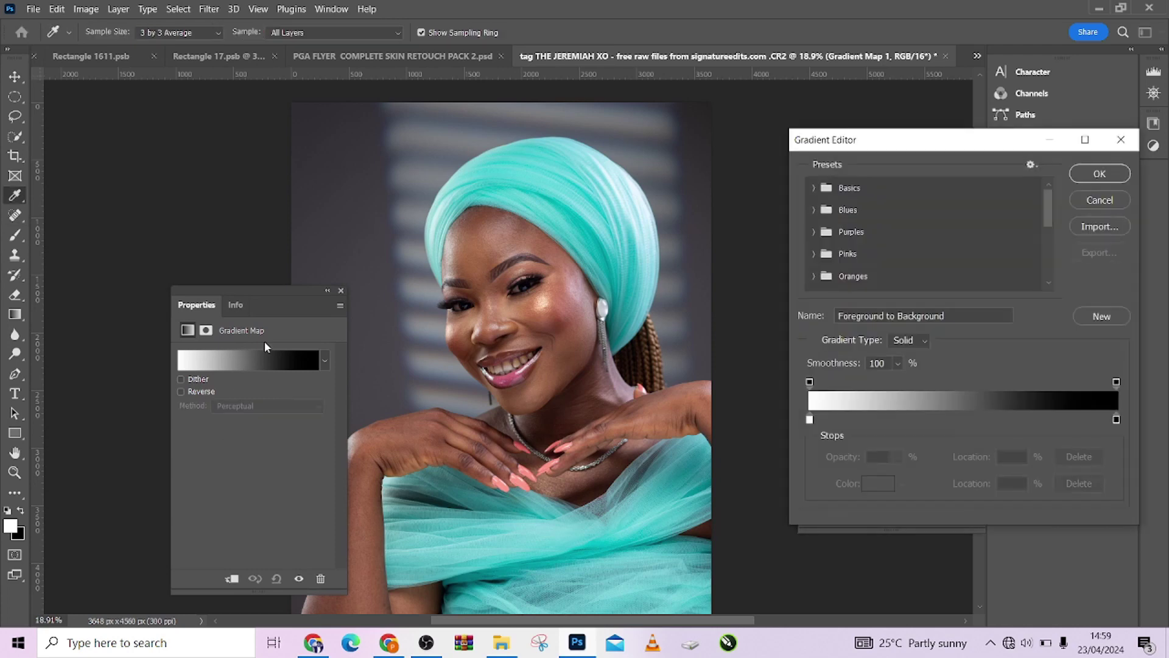
Set the white stop to skin tone f0d1b5 sampled from the cheek, at 94%
double_click(810, 419)
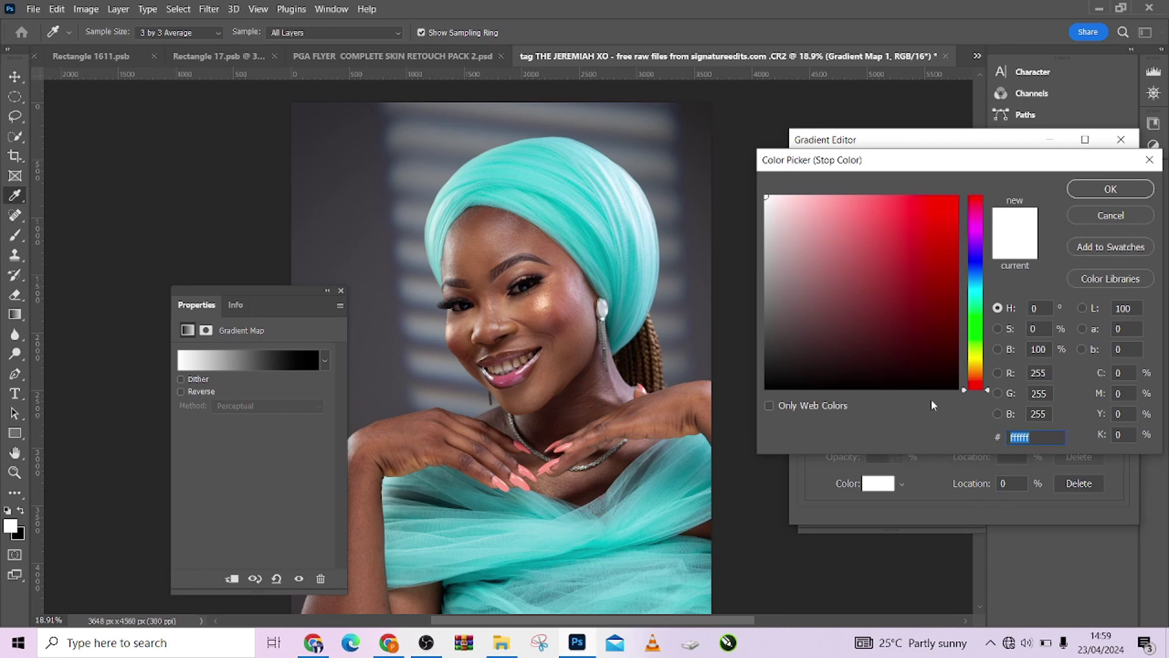
left_click(1126, 219)
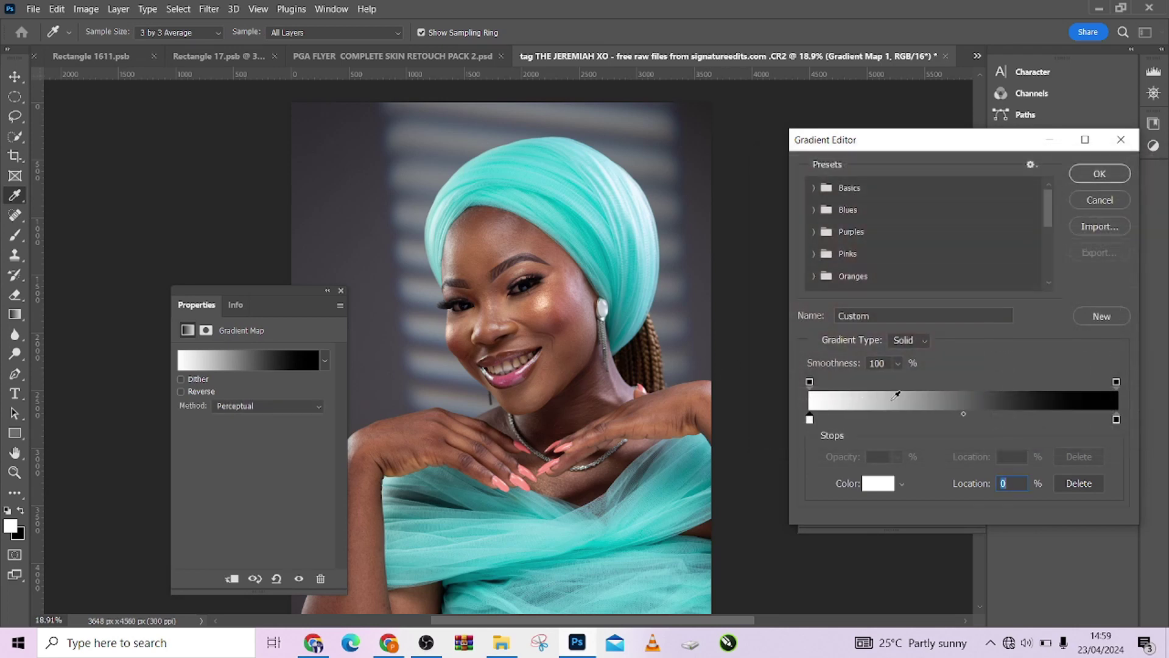
double_click(808, 418)
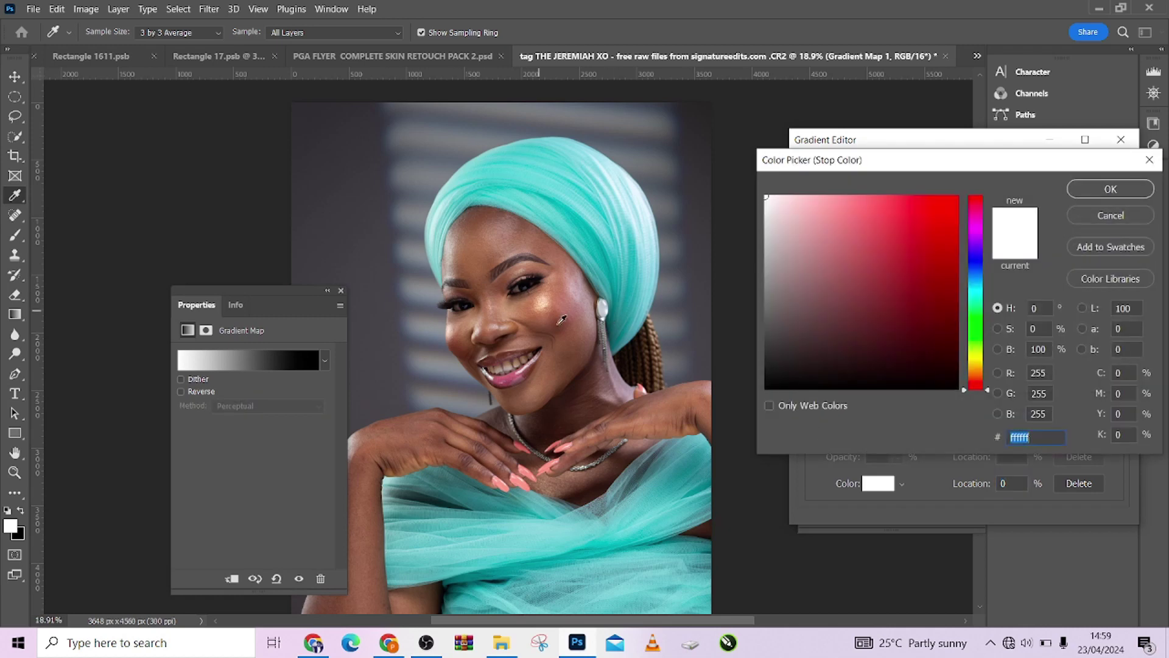
left_click(546, 297)
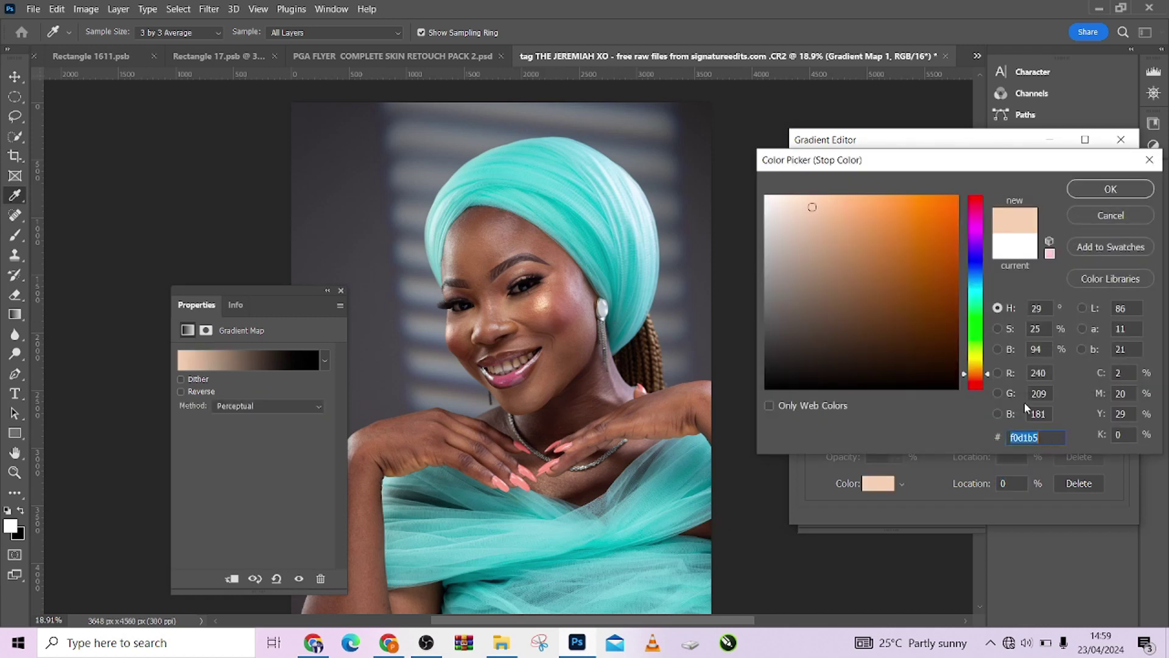
left_click(1035, 349)
right_click(1035, 348)
left_click(1010, 388)
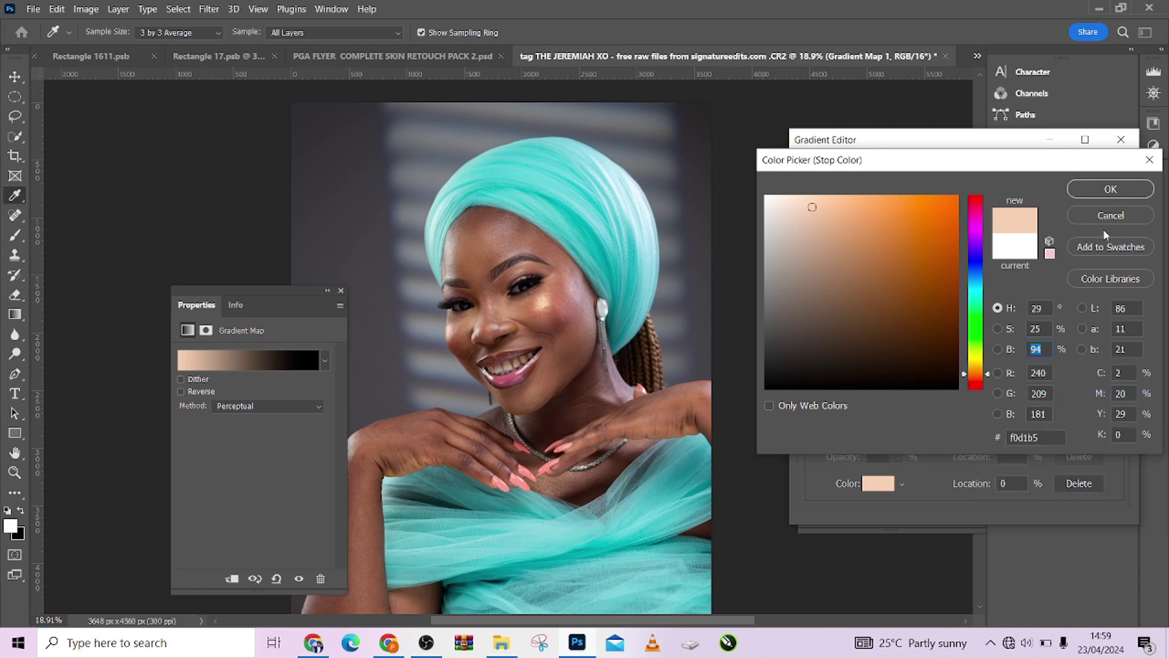
left_click(1089, 193)
key("ctrl+v")
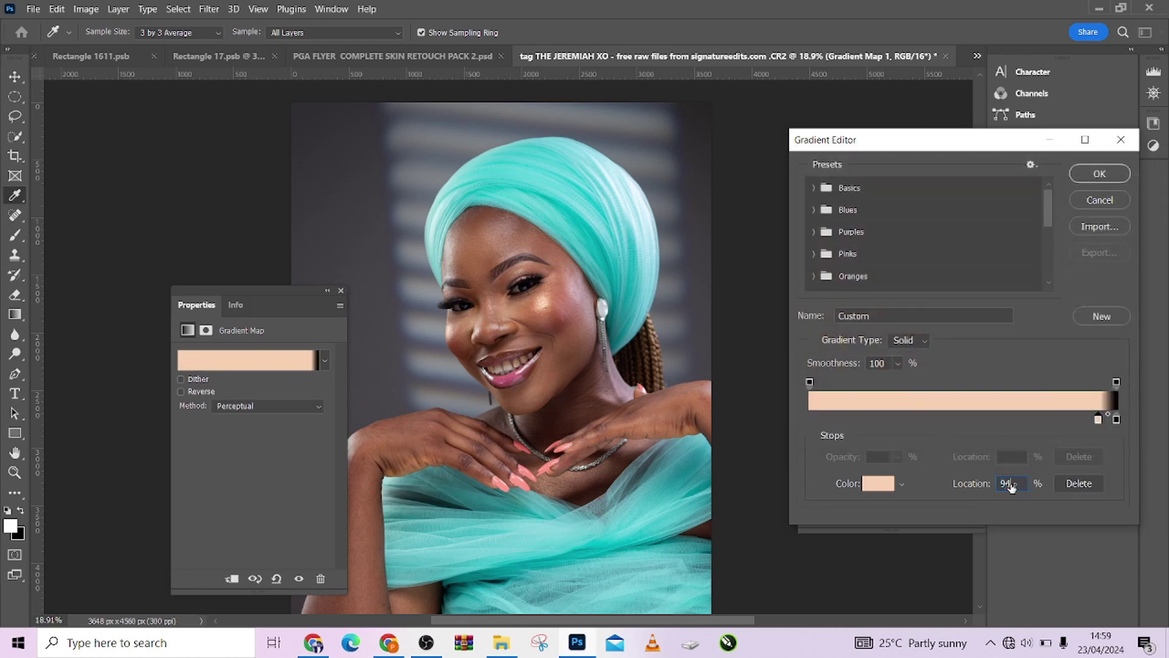
Set the black end stop to dark brown 281610 sampled from the neck, at 16%
double_click(1117, 420)
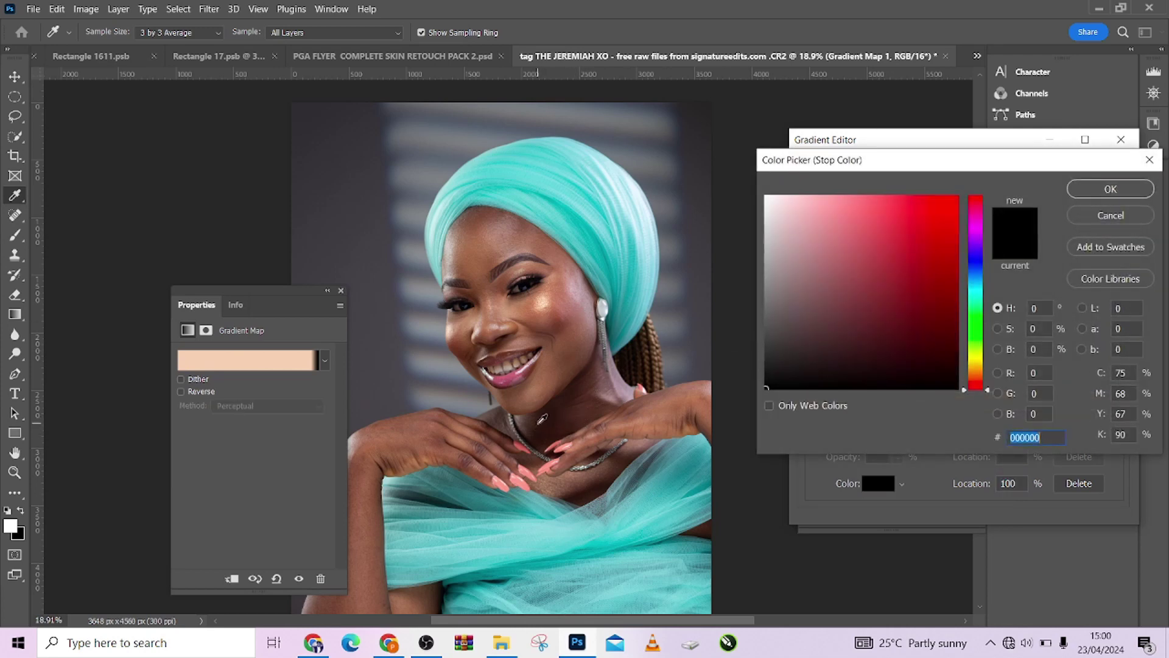
left_click(566, 410)
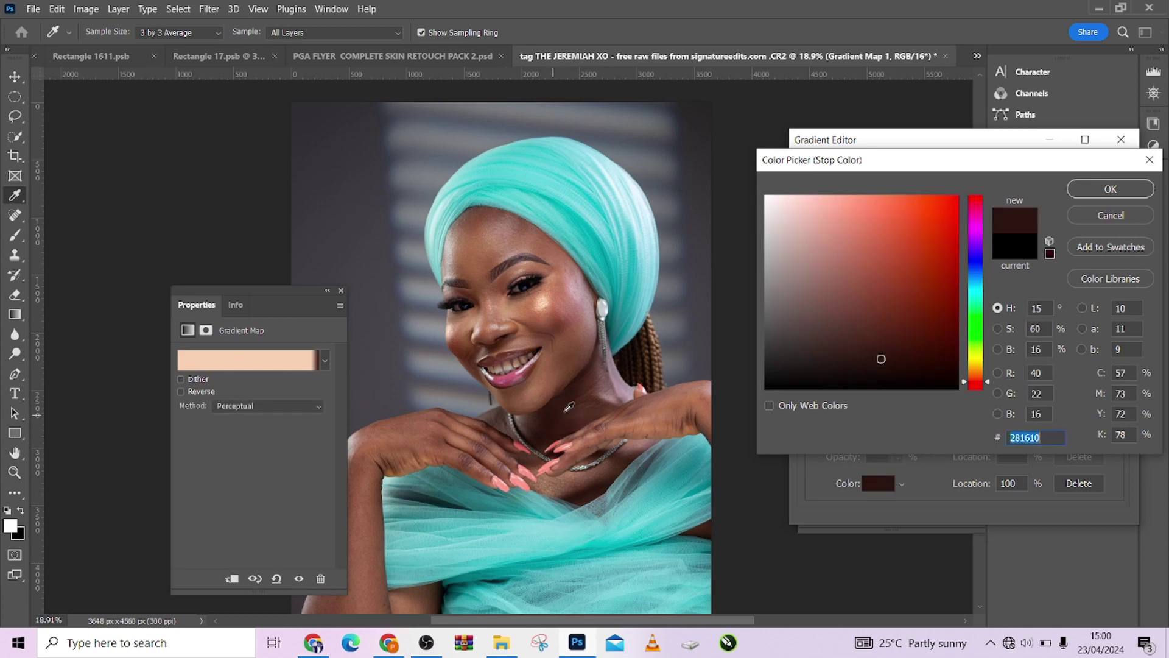
left_click(1045, 351)
right_click(1044, 350)
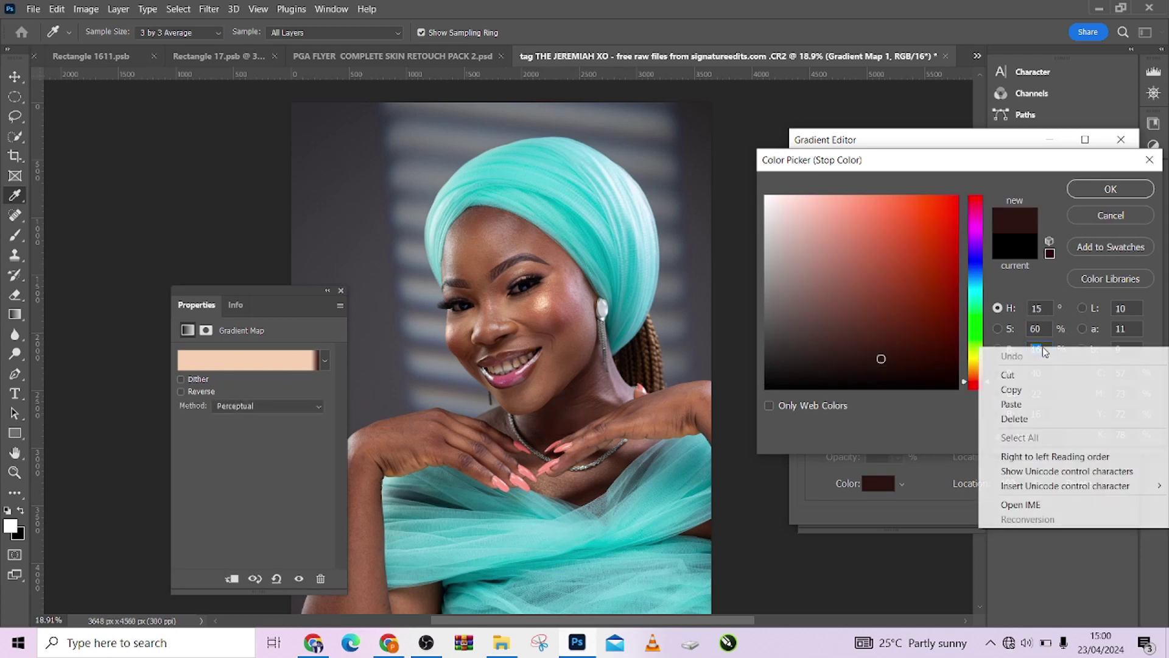
left_click(1015, 389)
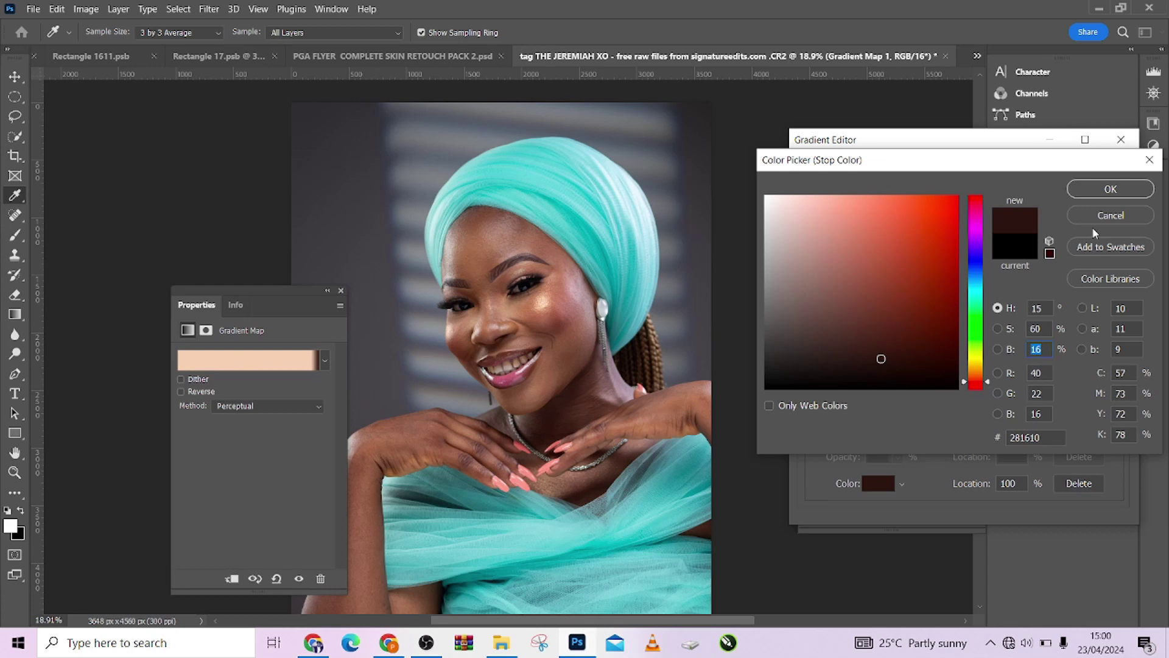
left_click(1110, 188)
key("ctrl+v")
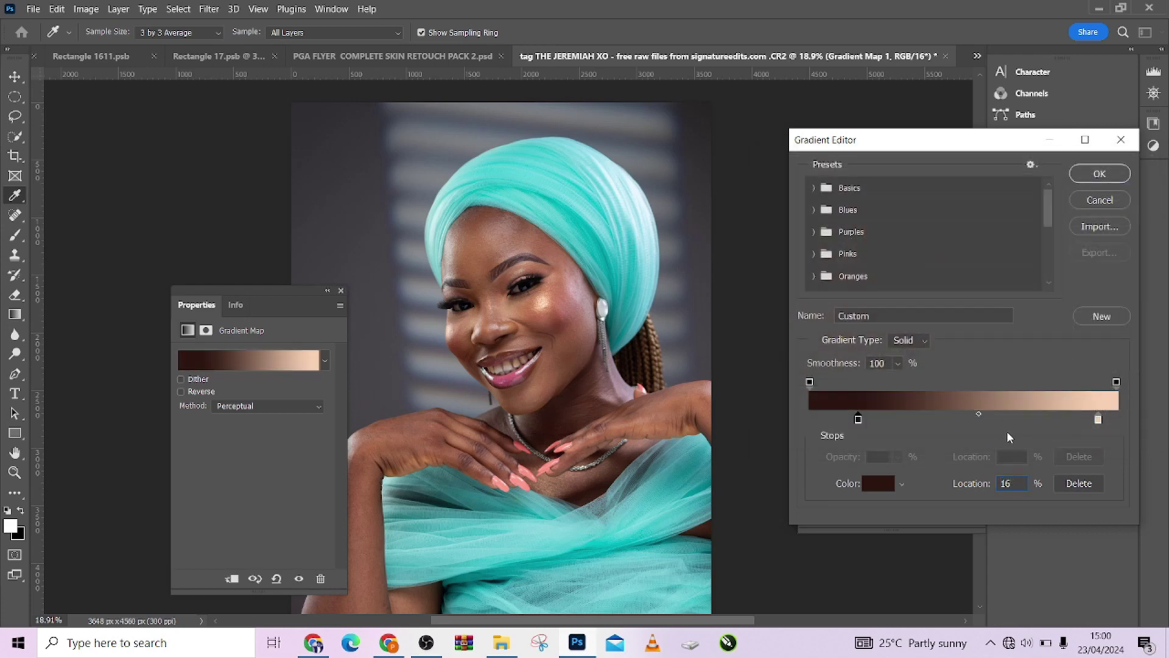
Add a mid-brown 8a604b colour stop at 54%
left_click(934, 417)
double_click(934, 419)
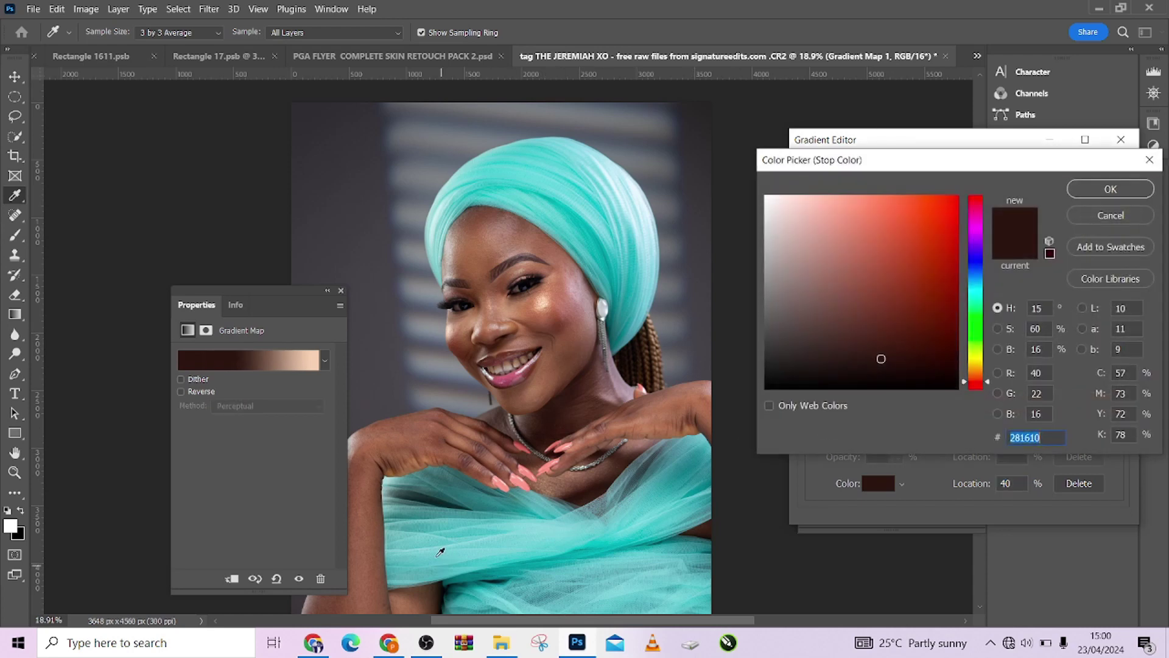
left_click(372, 550)
left_click(1046, 349)
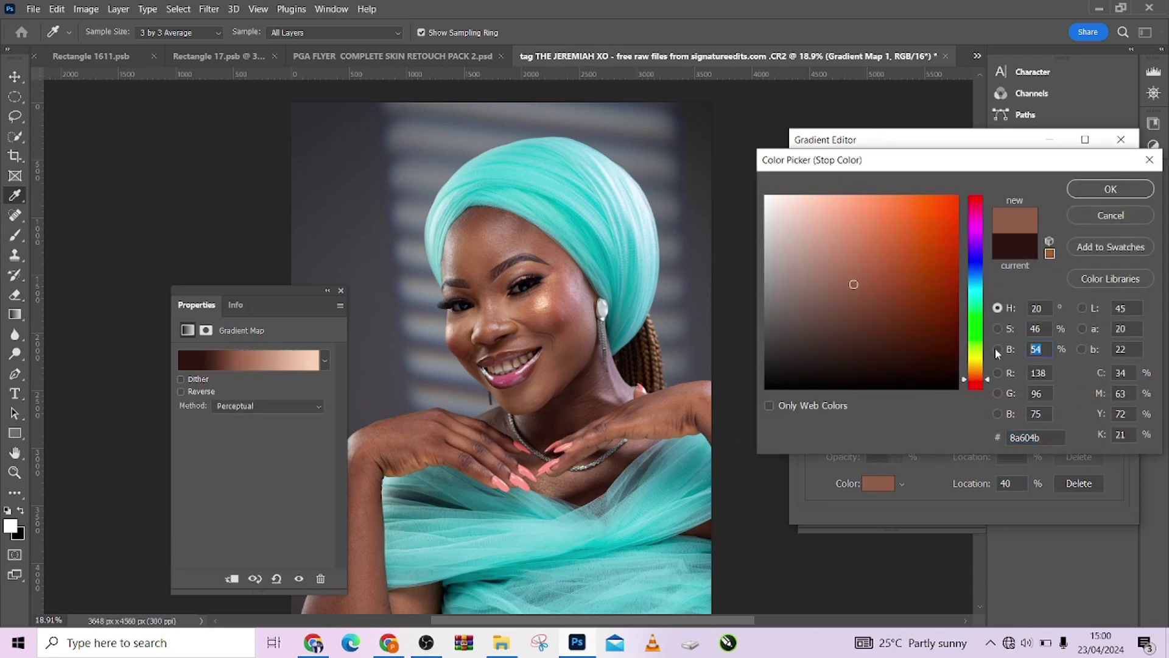
right_click(1033, 344)
left_click(1029, 392)
left_click(1094, 190)
key("ctrl+v")
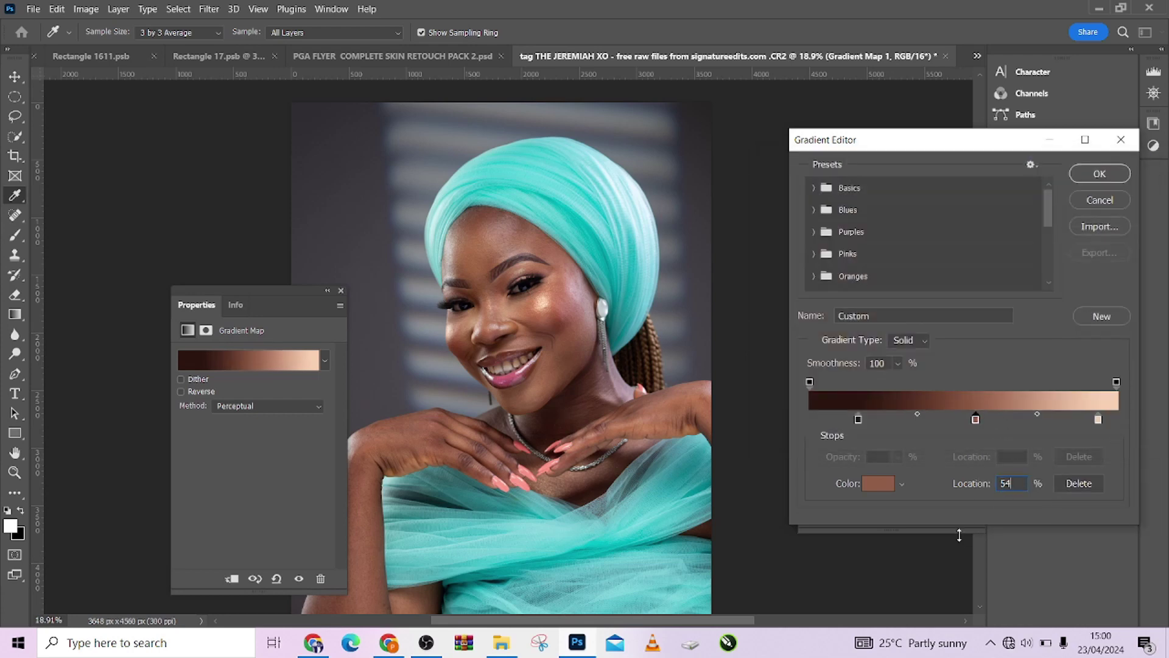
Accept the gradient and show the Gradient Map layer in Color blend mode
left_click(1100, 175)
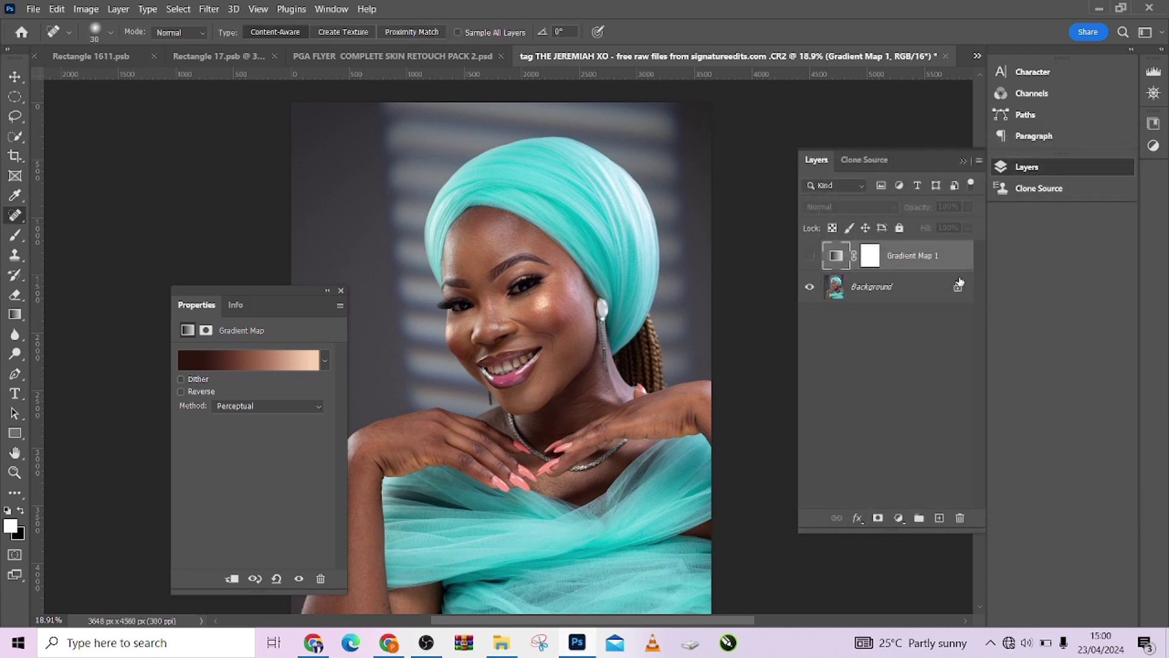
left_click(809, 256)
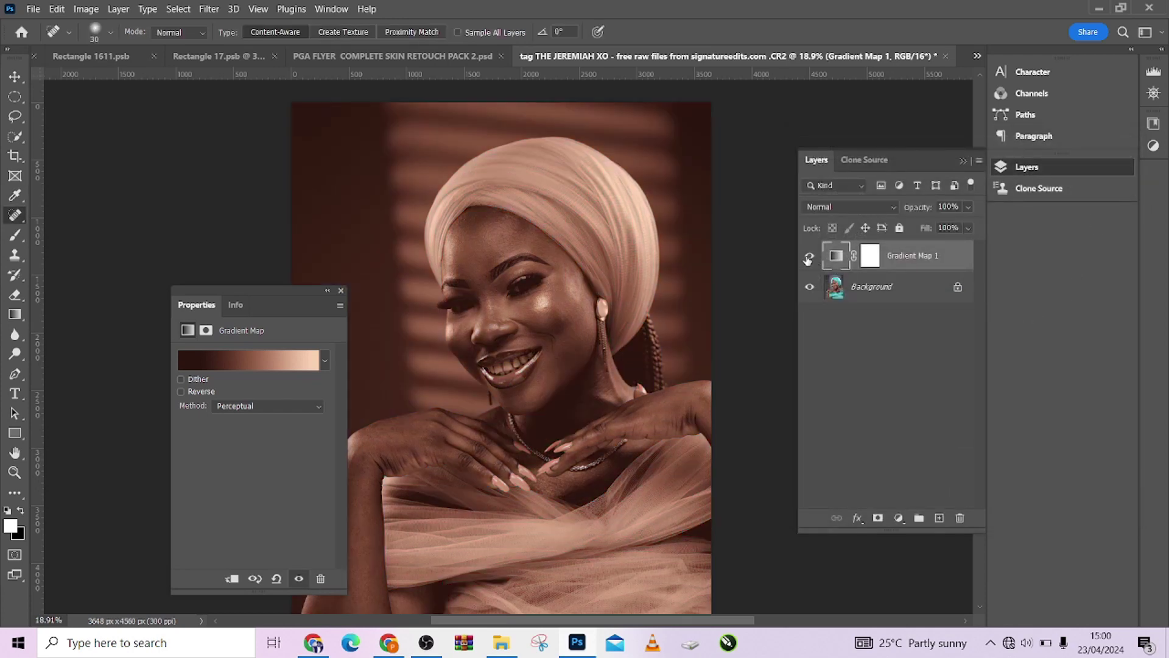
left_click(831, 207)
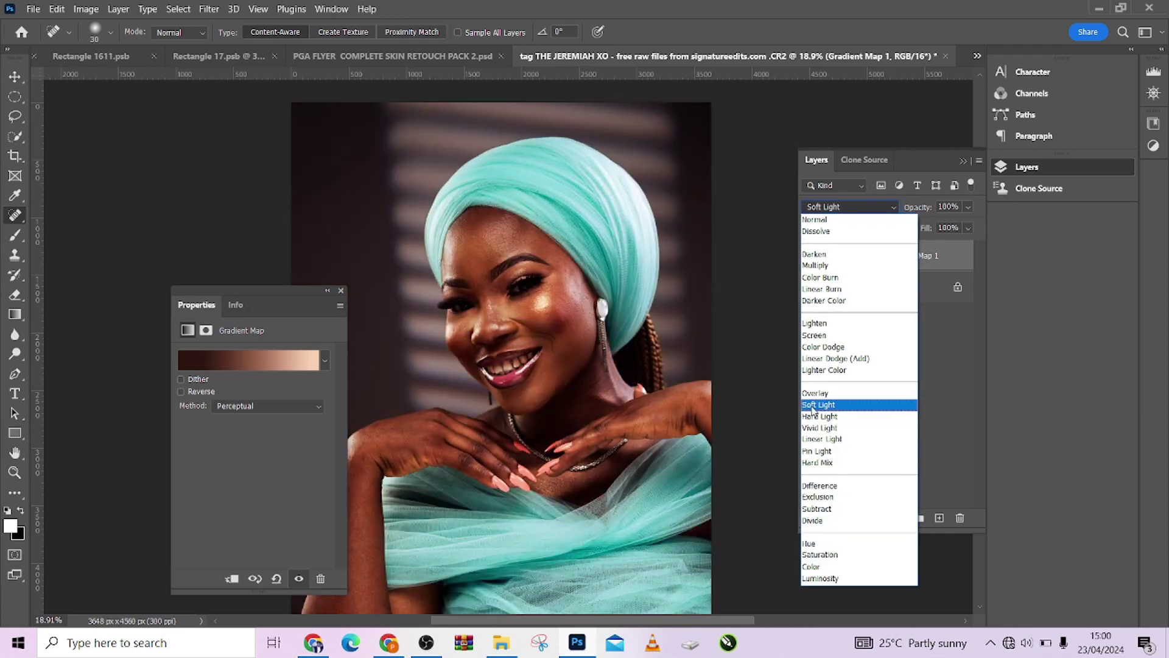
left_click(824, 568)
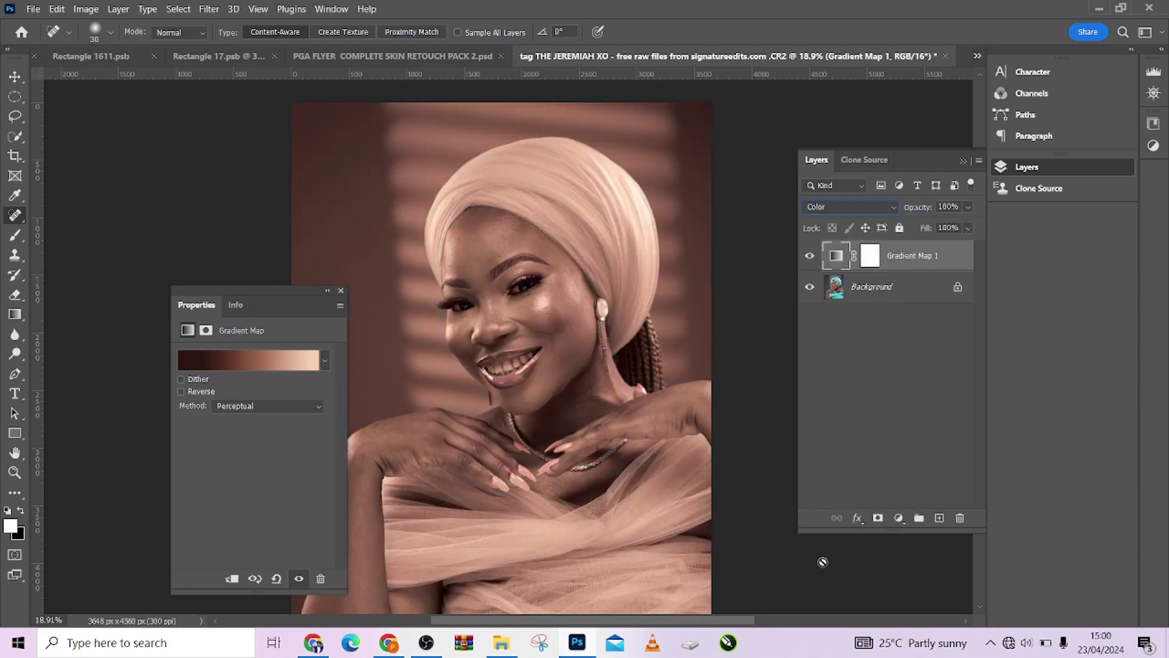
left_click(327, 292)
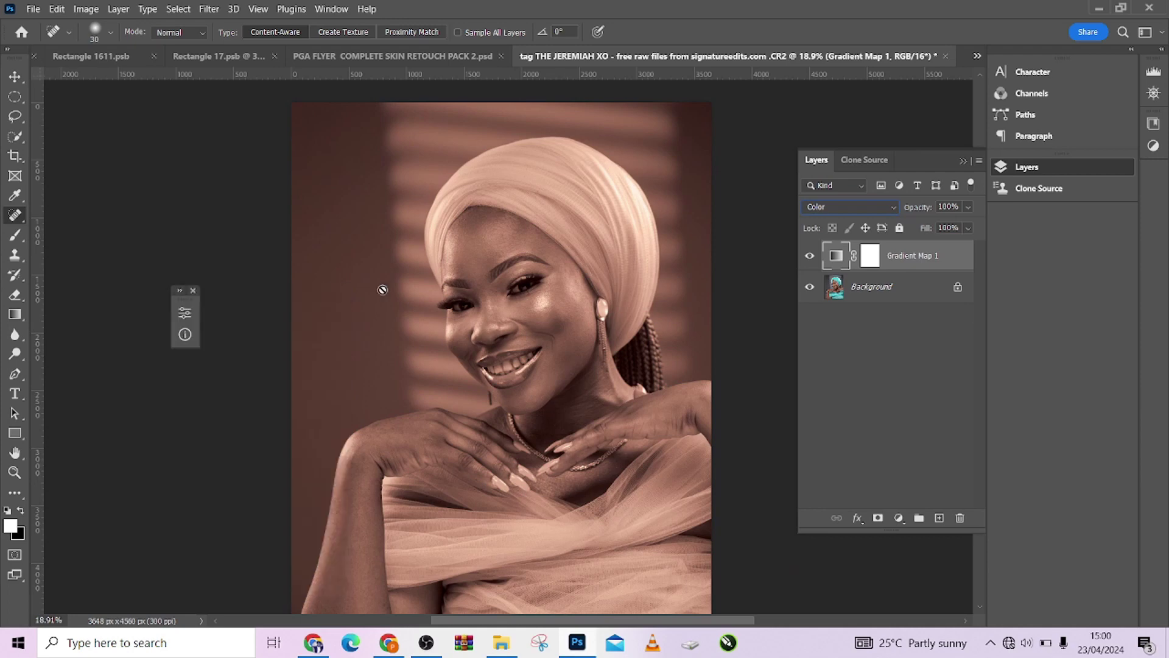
left_click(869, 257)
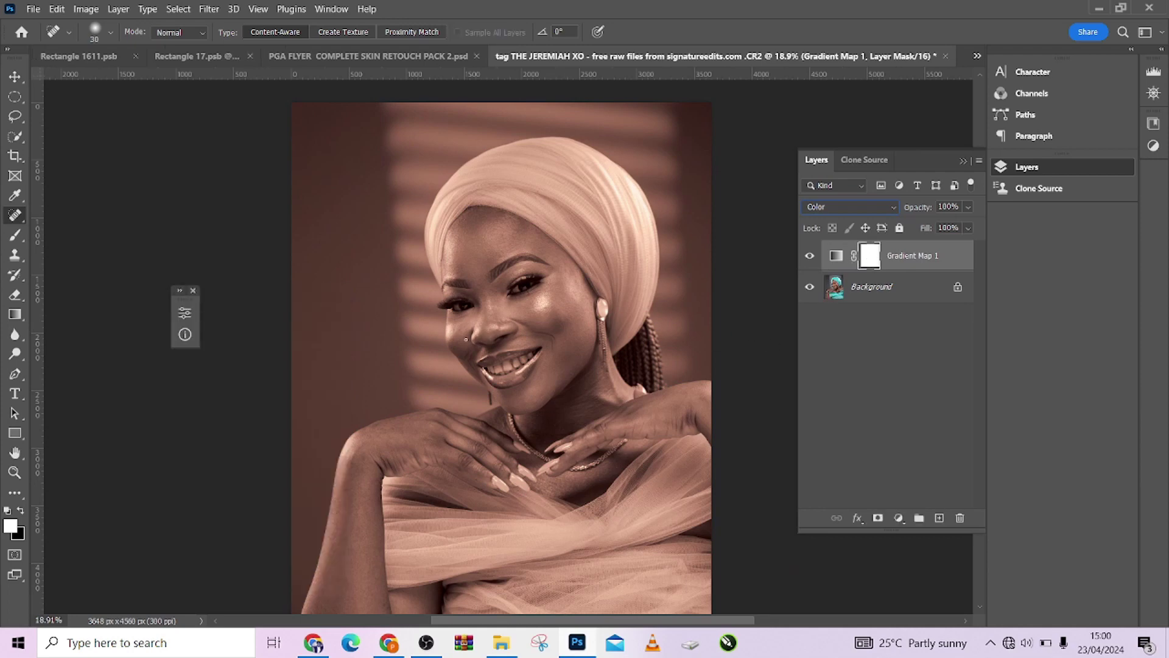
Start a Color Range selection by sampling several skin areas, with fuzziness lowered to 6
left_click(178, 8)
left_click(207, 151)
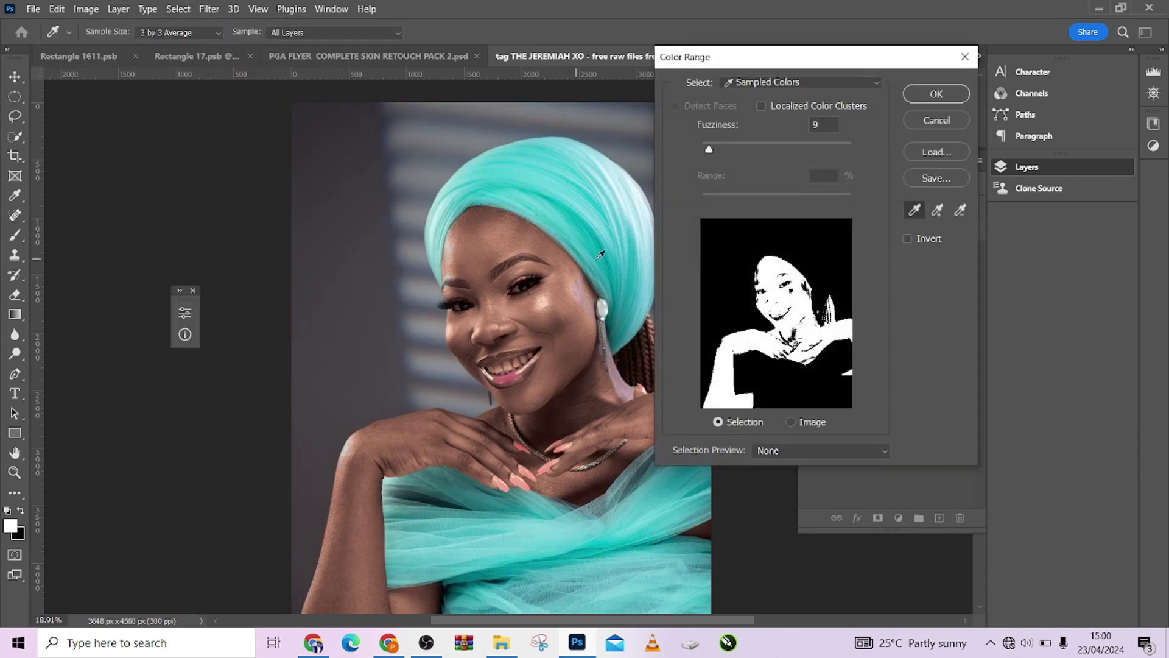
left_click(940, 213)
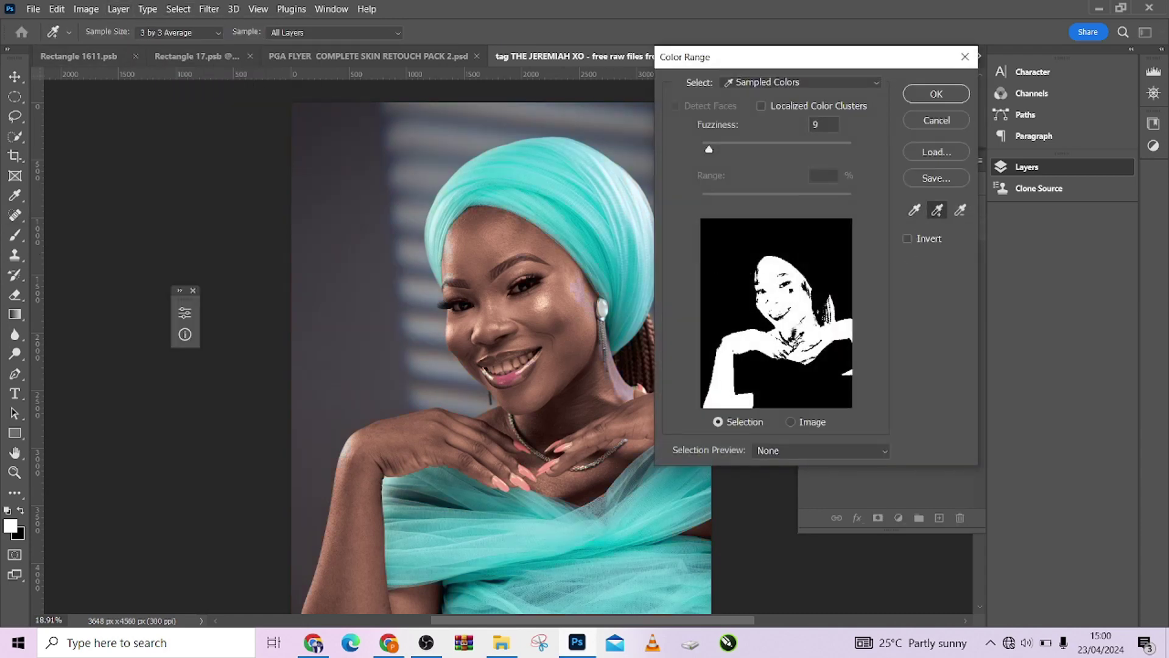
left_click(799, 334)
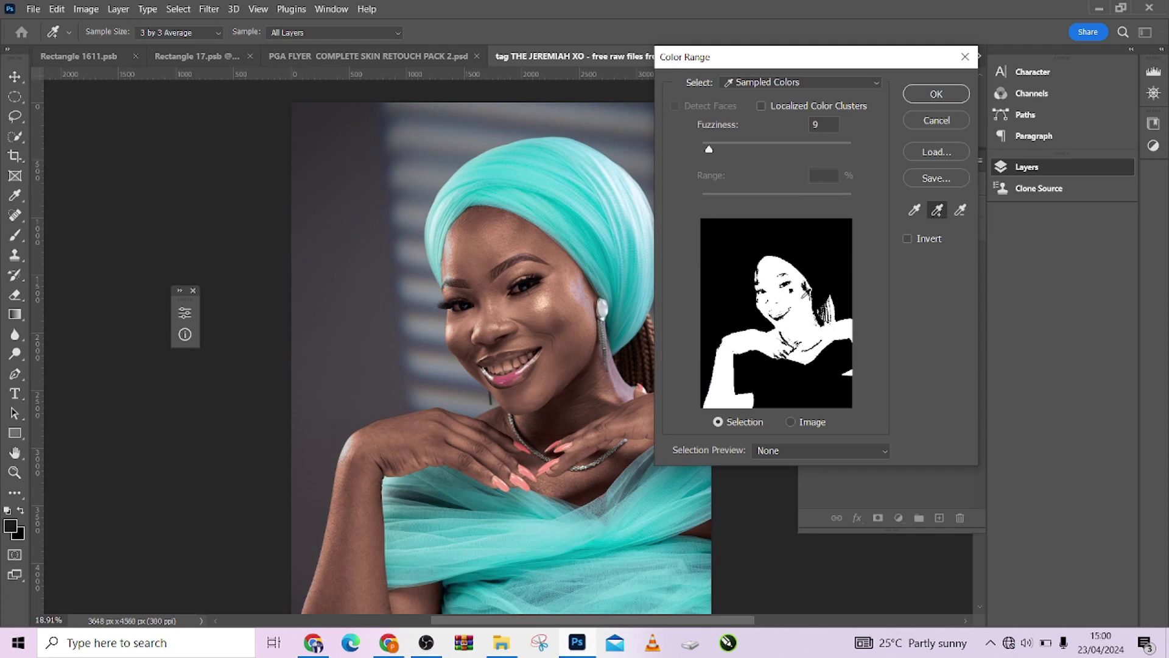
left_click(810, 283)
left_click(810, 305)
left_click_drag(709, 151, 706, 150)
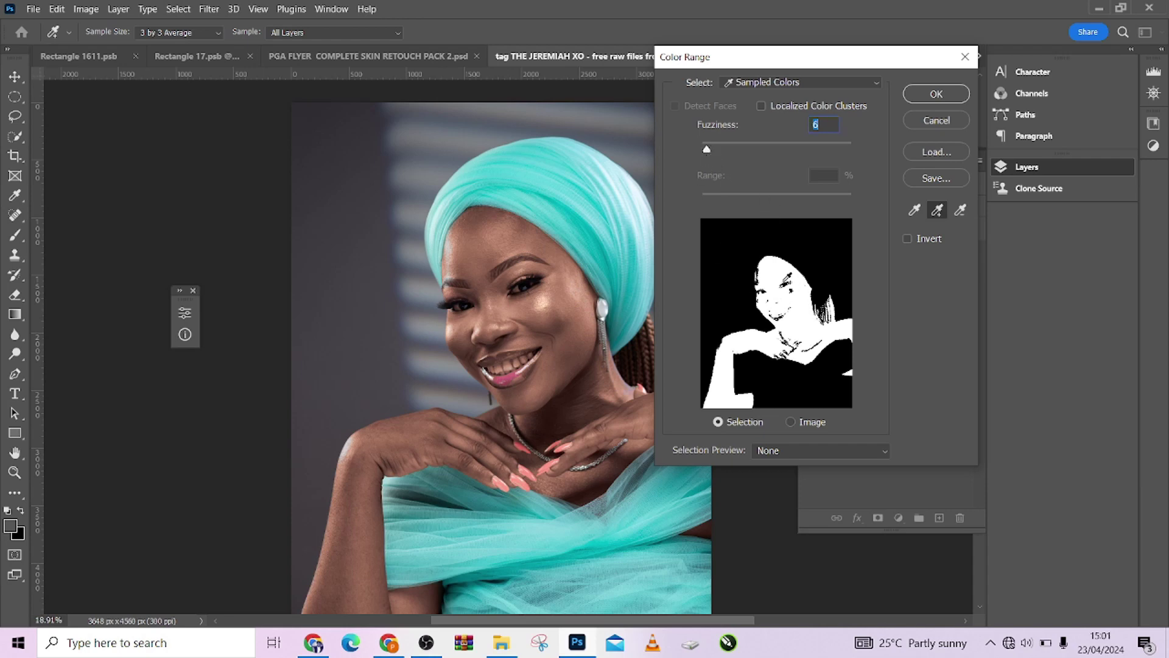
left_click(761, 268)
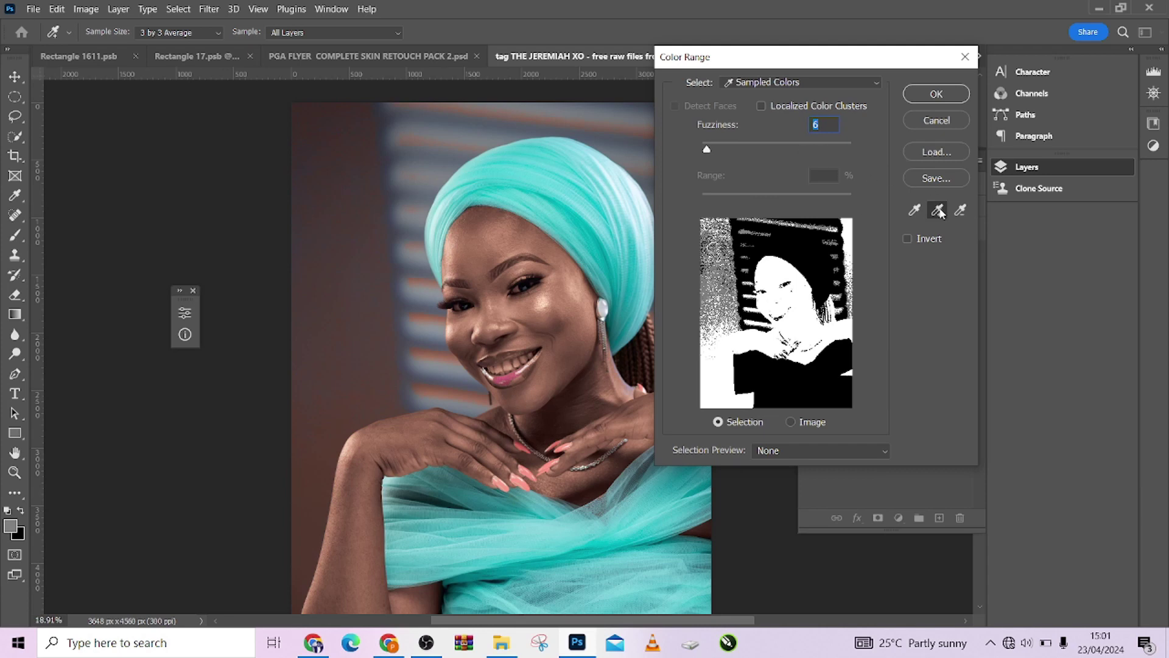
Set fuzziness to 0 and subtract the background and areas near the hands
left_click_drag(697, 151, 682, 151)
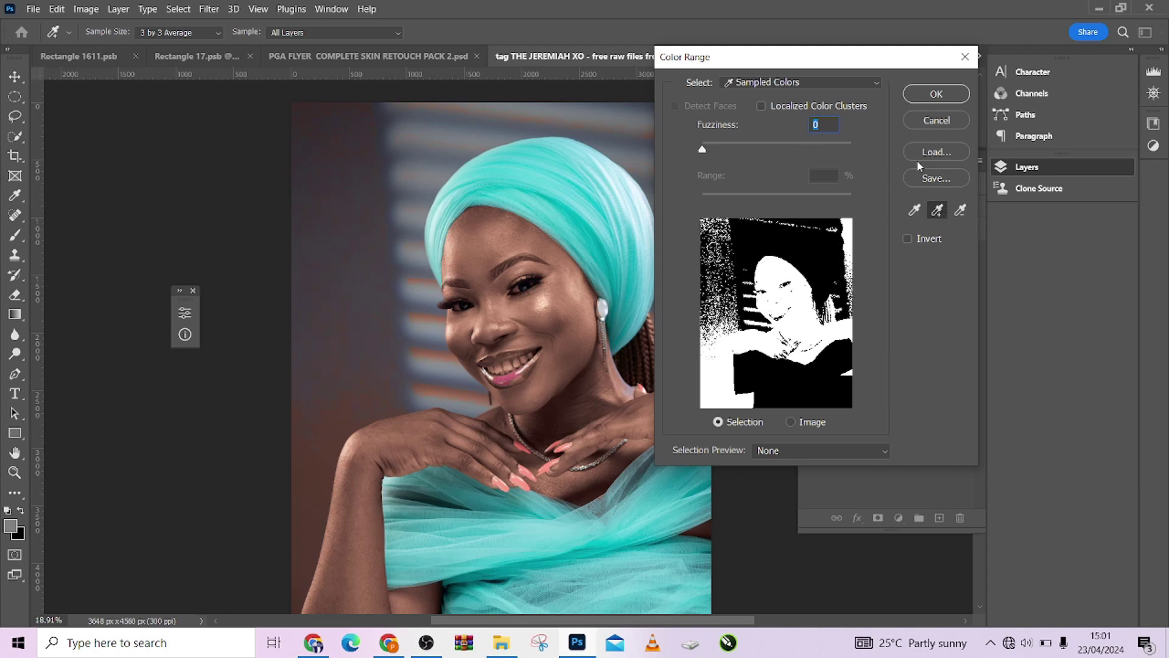
left_click(848, 255)
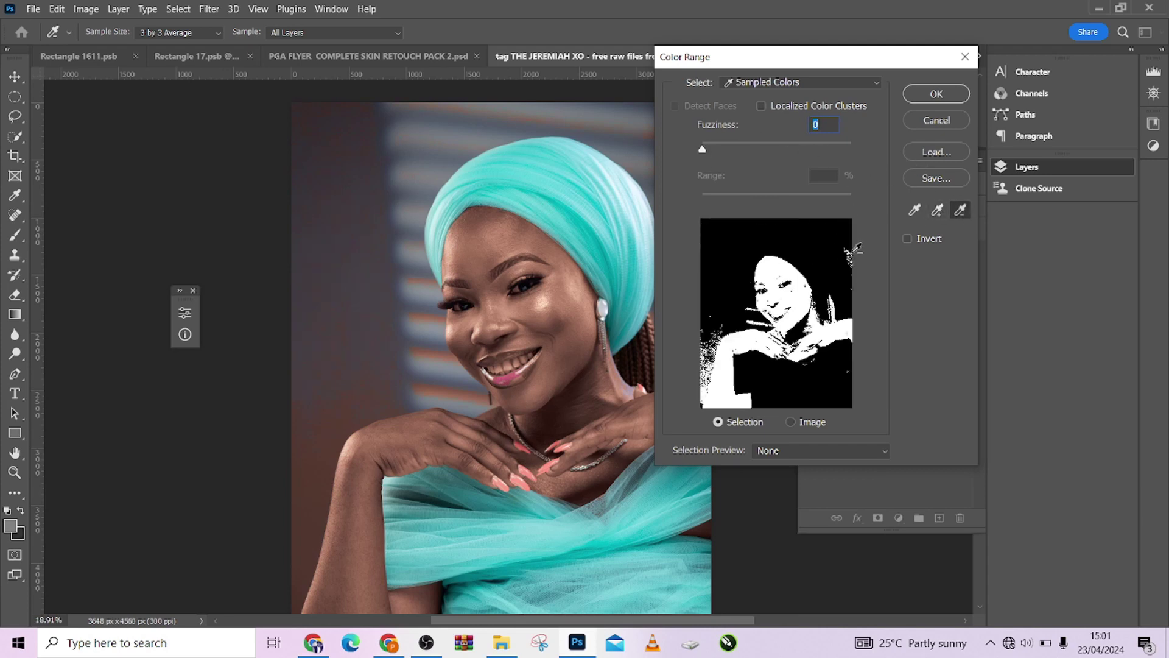
left_click(852, 261)
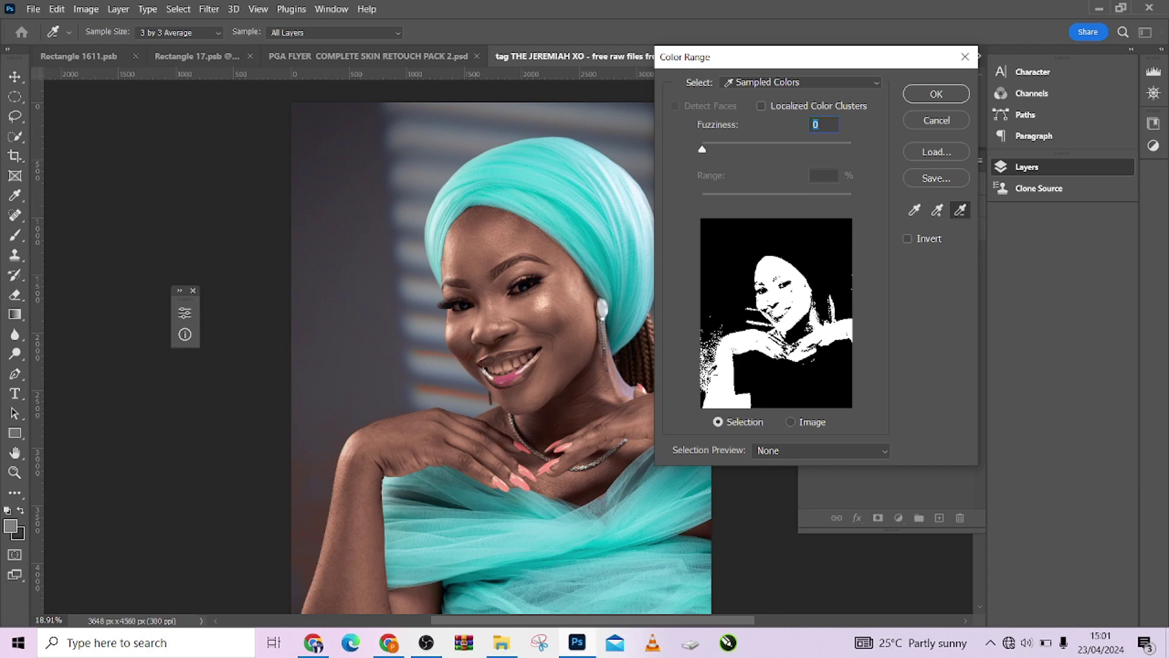
left_click(714, 338)
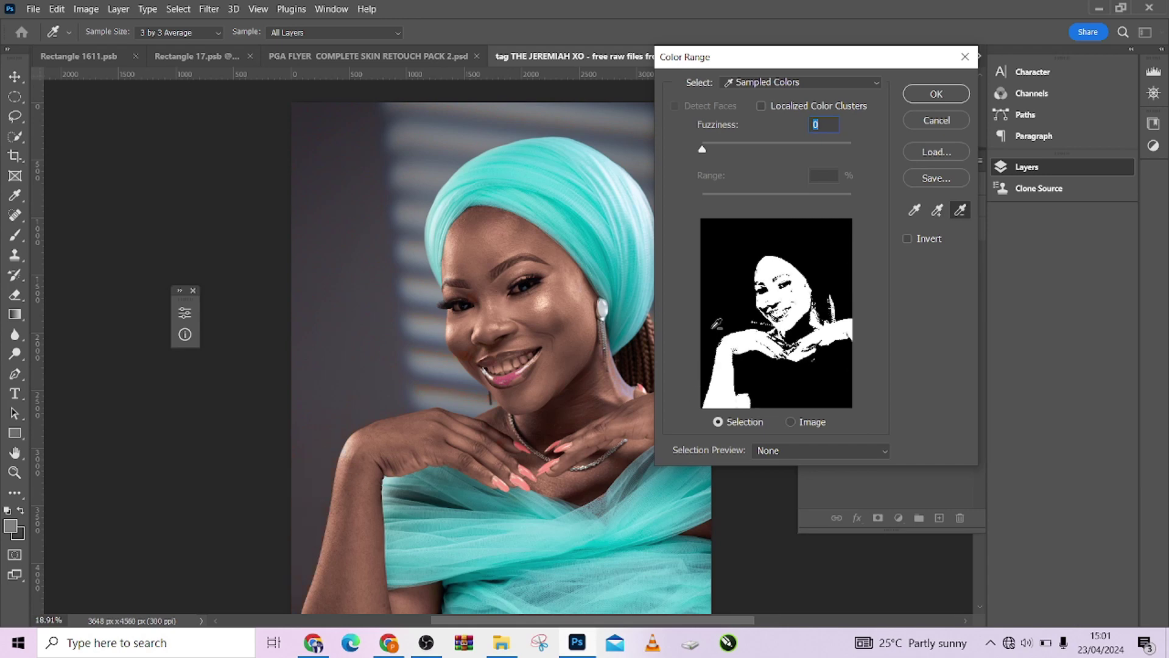
left_click(937, 210)
Add neck and chest skin samples and apply the selection as the Gradient Map mask
left_click(805, 328)
left_click(805, 328)
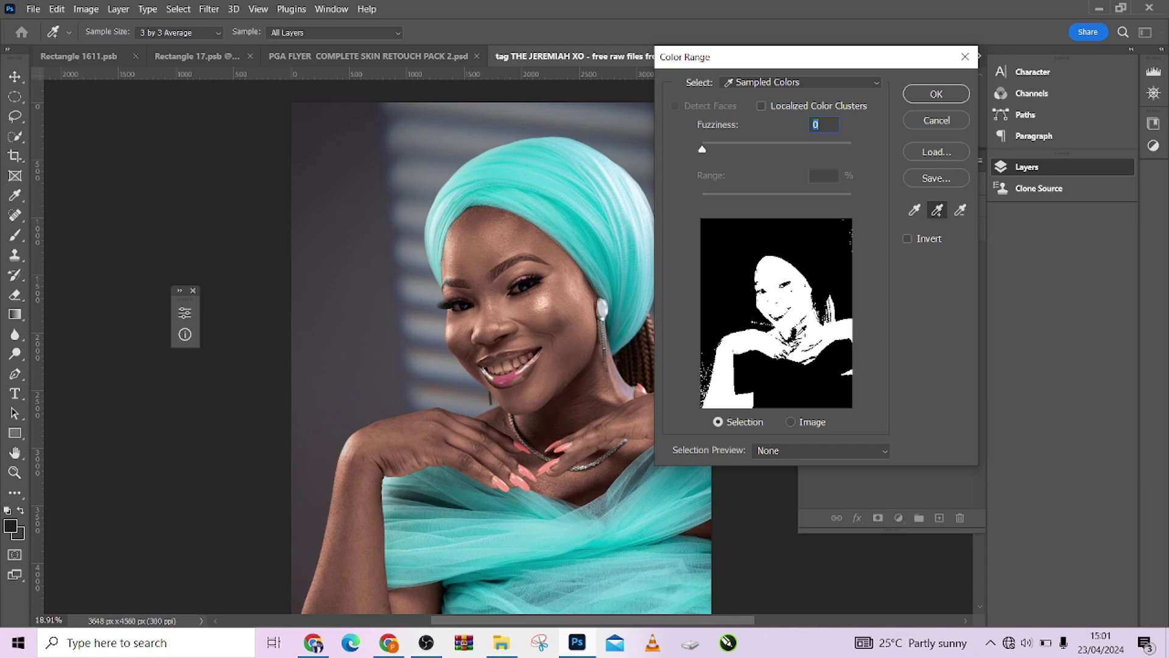
left_click(798, 334)
left_click(793, 335)
left_click(730, 349)
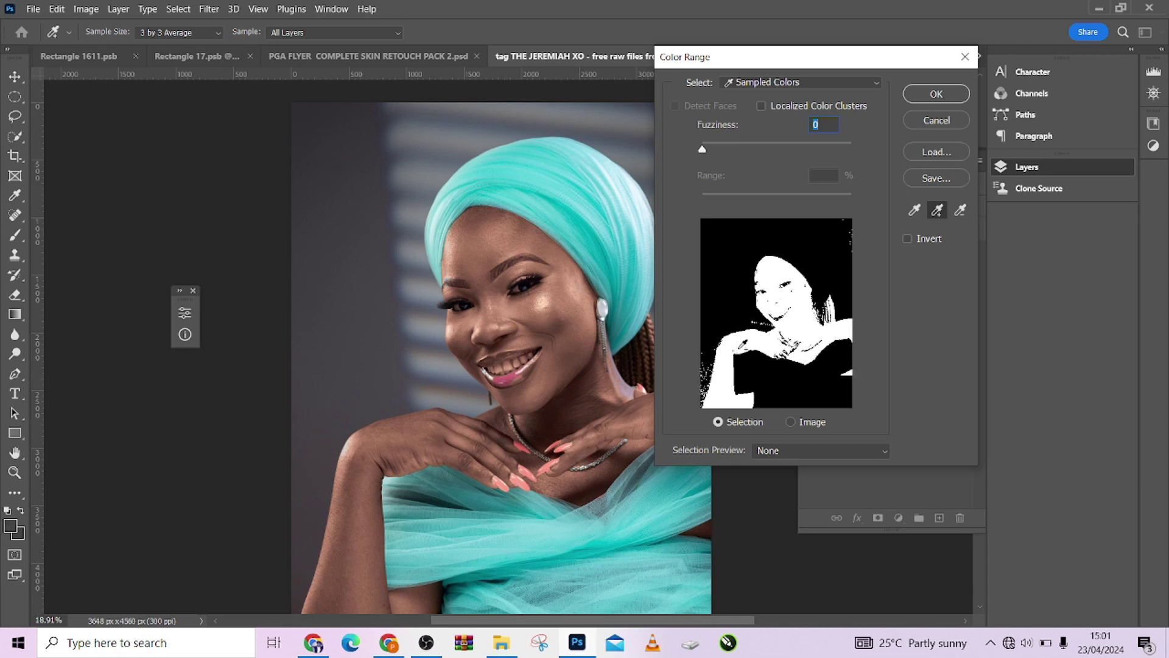
left_click(749, 343)
left_click(799, 324)
left_click(913, 100)
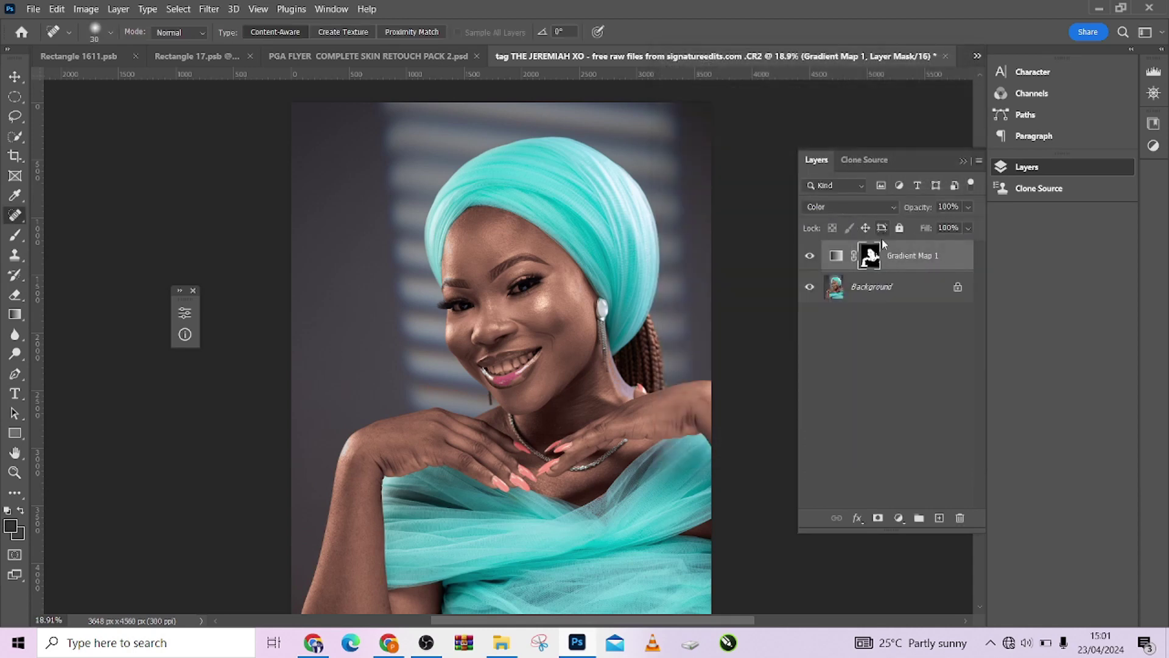
Select the Brush, sized down to 108 px, with white as the painting colour
key("b")
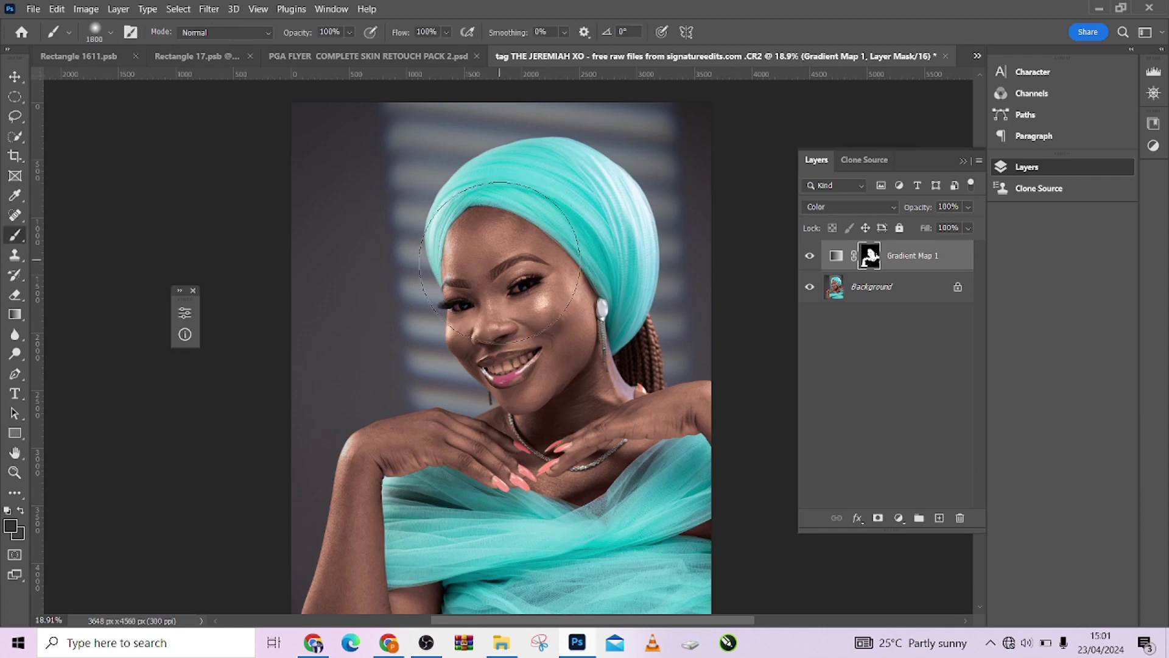
scroll(518, 239, "up", 3)
scroll(518, 240, "up", 2)
left_click_drag(392, 292, 269, 302)
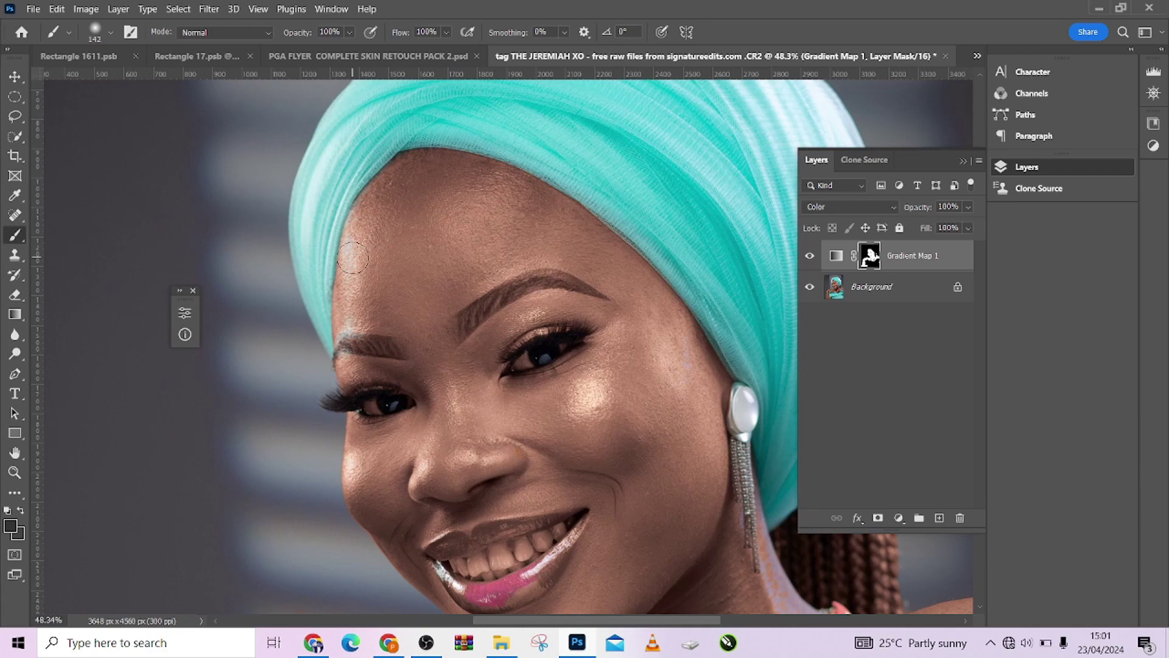
key("x")
scroll(673, 359, "down", 3)
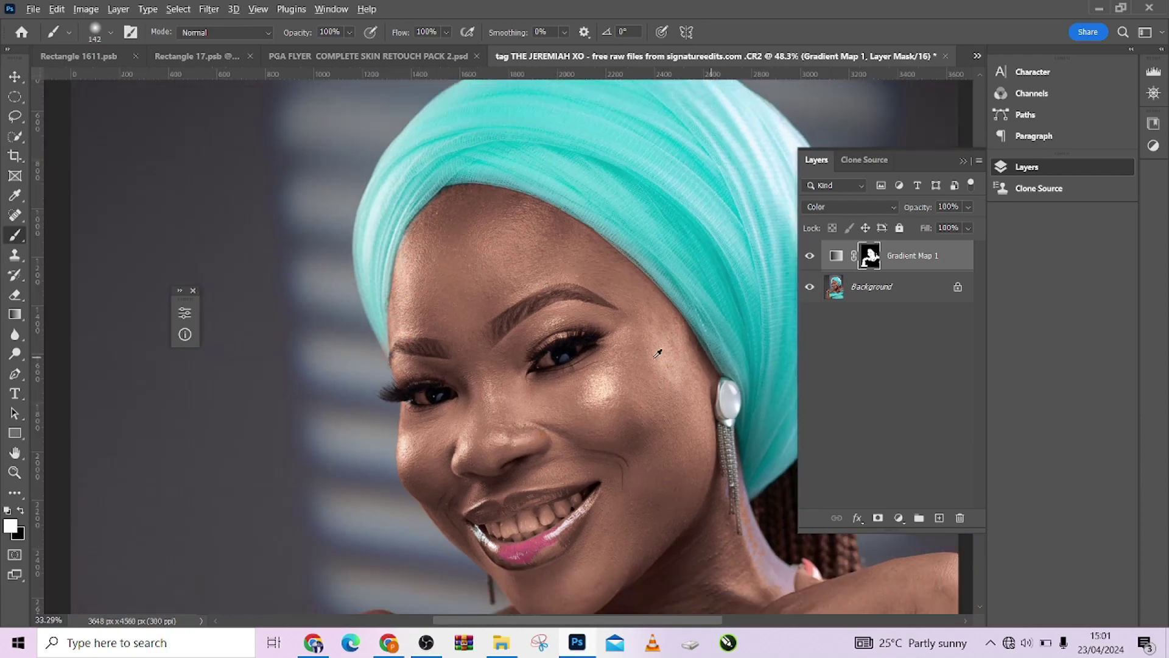
scroll(673, 373, "down", 2)
scroll(377, 365, "up", 1)
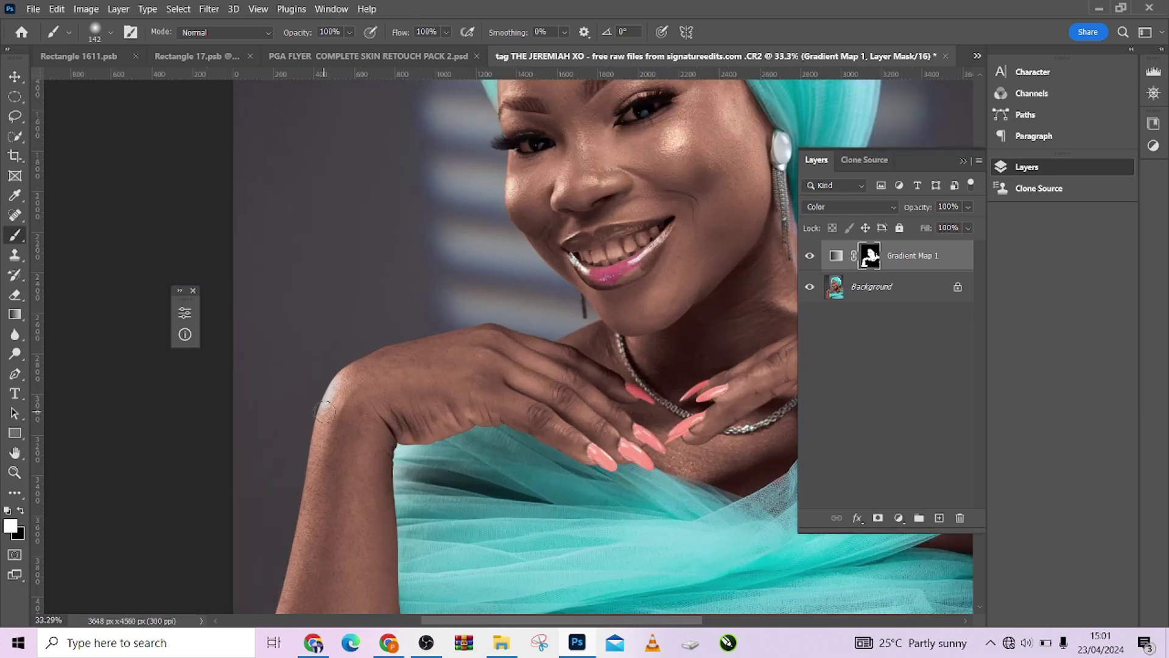
left_click_drag(344, 404, 329, 406)
scroll(414, 347, "up", 2)
scroll(414, 347, "right", 3)
Paint black over the lips to remove the skin tint, then shrink the brush to 44 px
key("x")
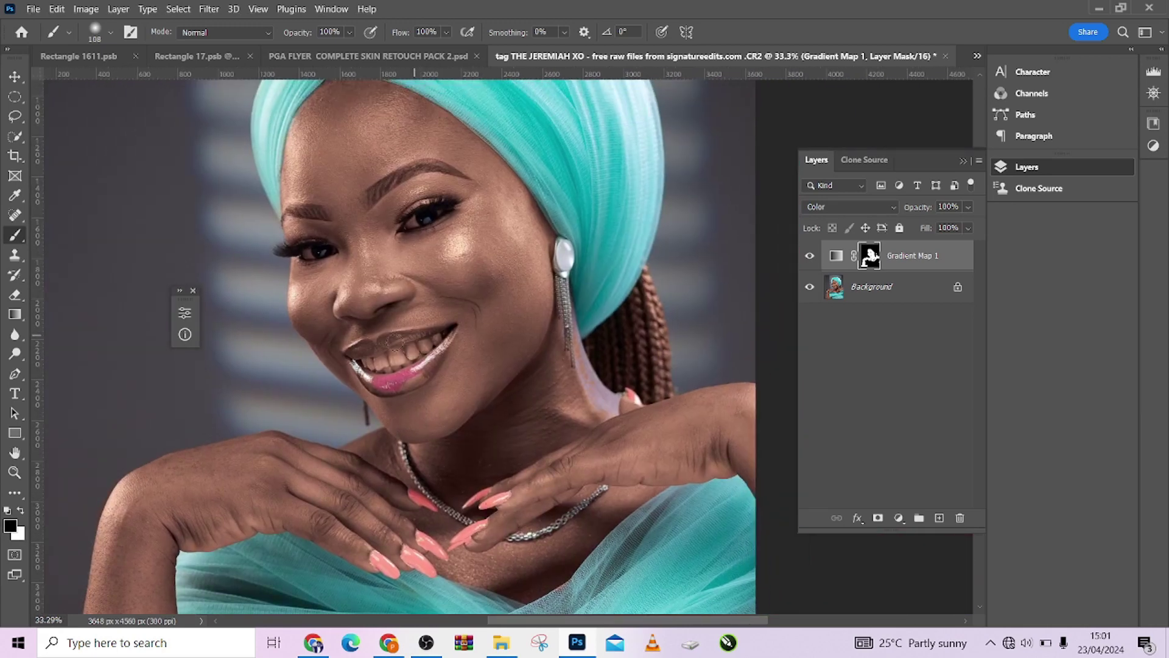
mouse_move(360, 351)
left_mouse_down()
mouse_move(369, 375)
mouse_move(398, 381)
mouse_move(448, 331)
left_mouse_up()
key("x")
scroll(433, 363, "up", 3)
scroll(438, 365, "down", 3)
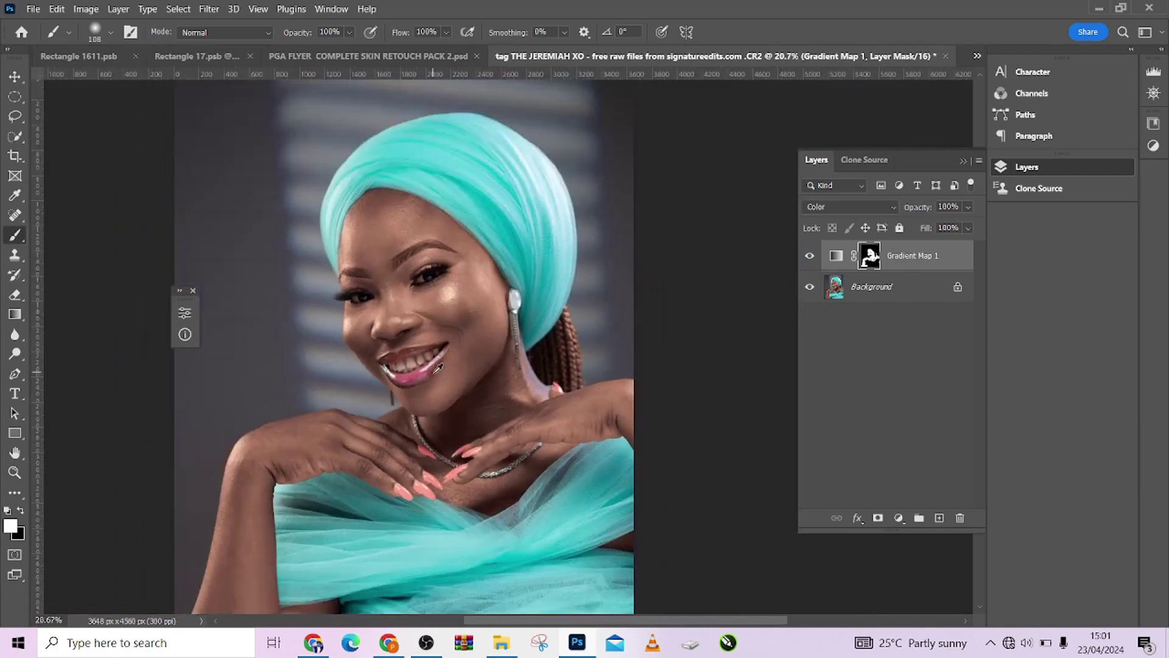
scroll(462, 449, "down", 2)
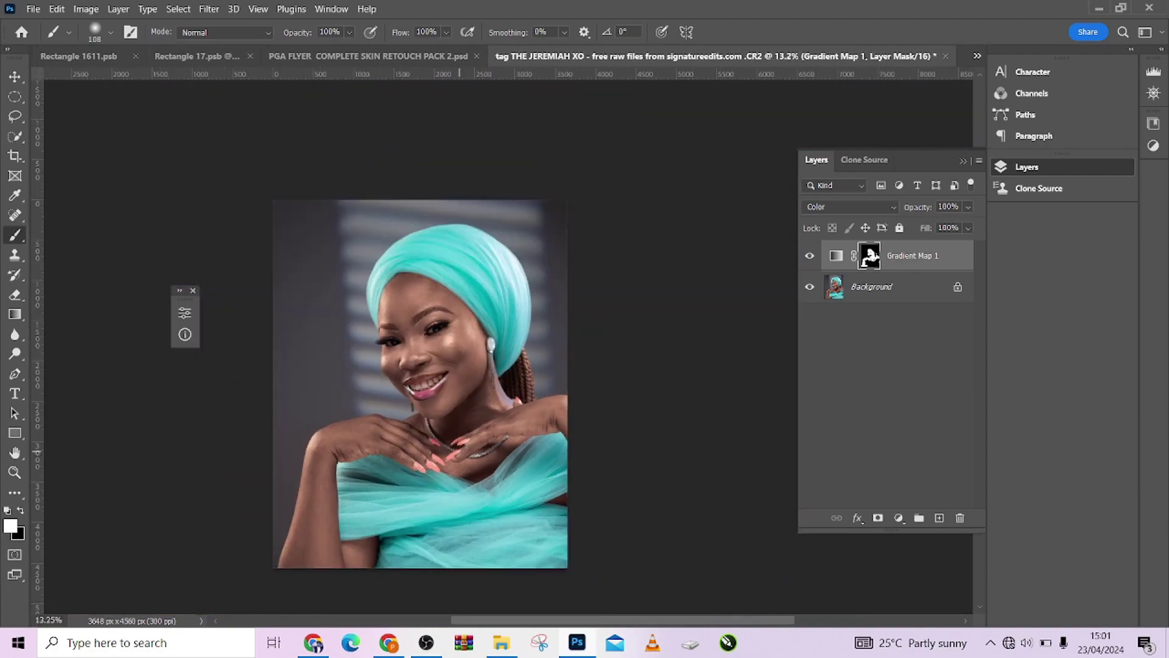
scroll(505, 422, "up", 5)
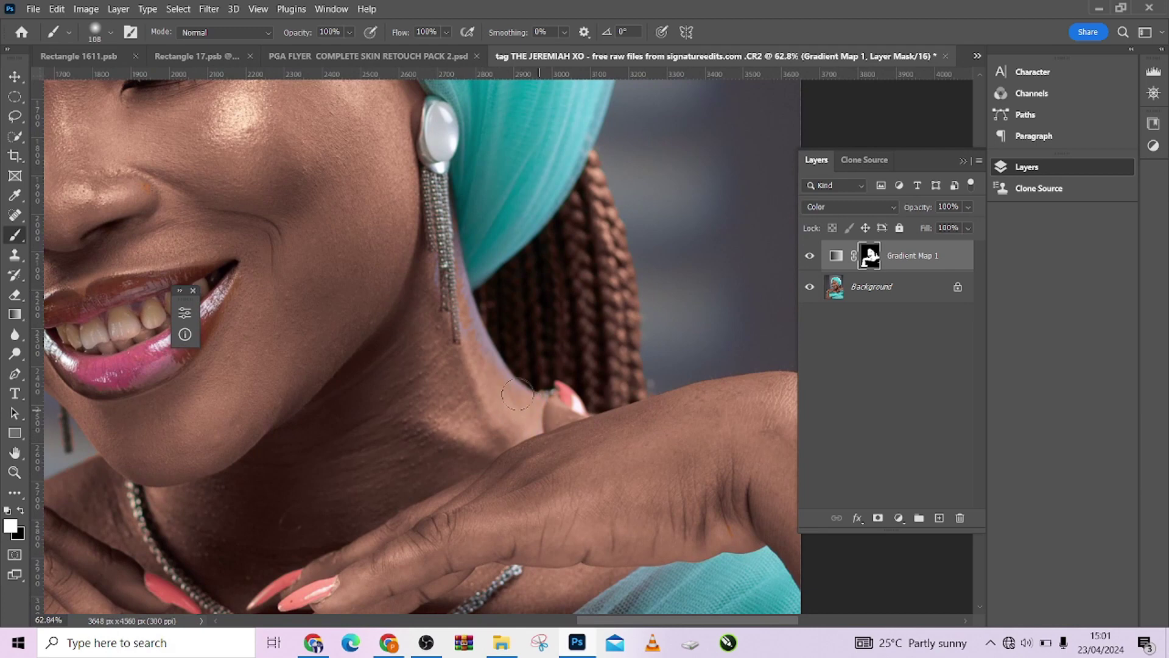
key("x")
mouse_move(448, 254)
left_mouse_down()
mouse_move(439, 217)
mouse_move(450, 305)
left_mouse_up()
scroll(432, 231, "down", 4)
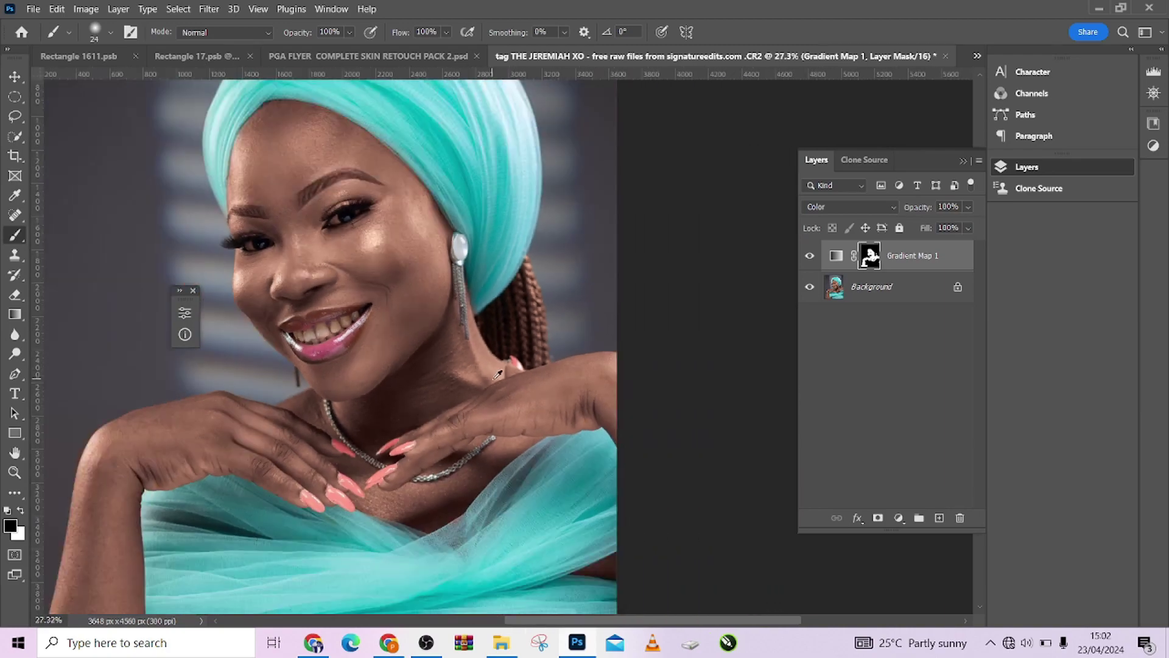
scroll(445, 276, "up", 3)
scroll(444, 275, "down", 5)
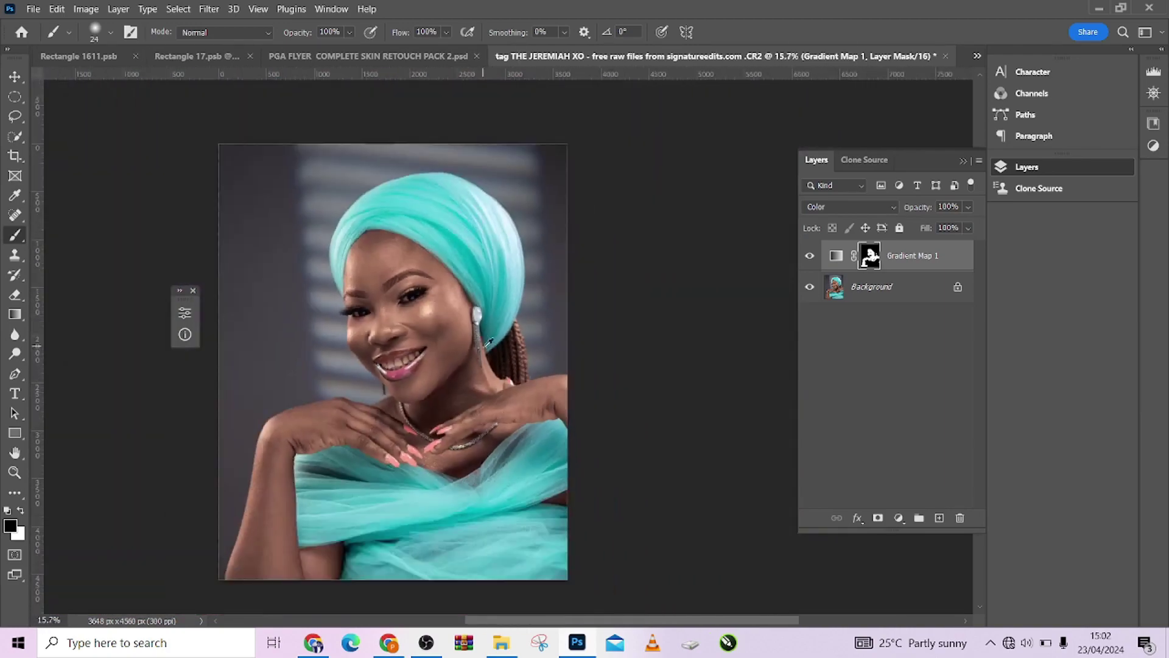
Lower the Gradient Map 1 layer's fill to exactly 50%
left_click(968, 228)
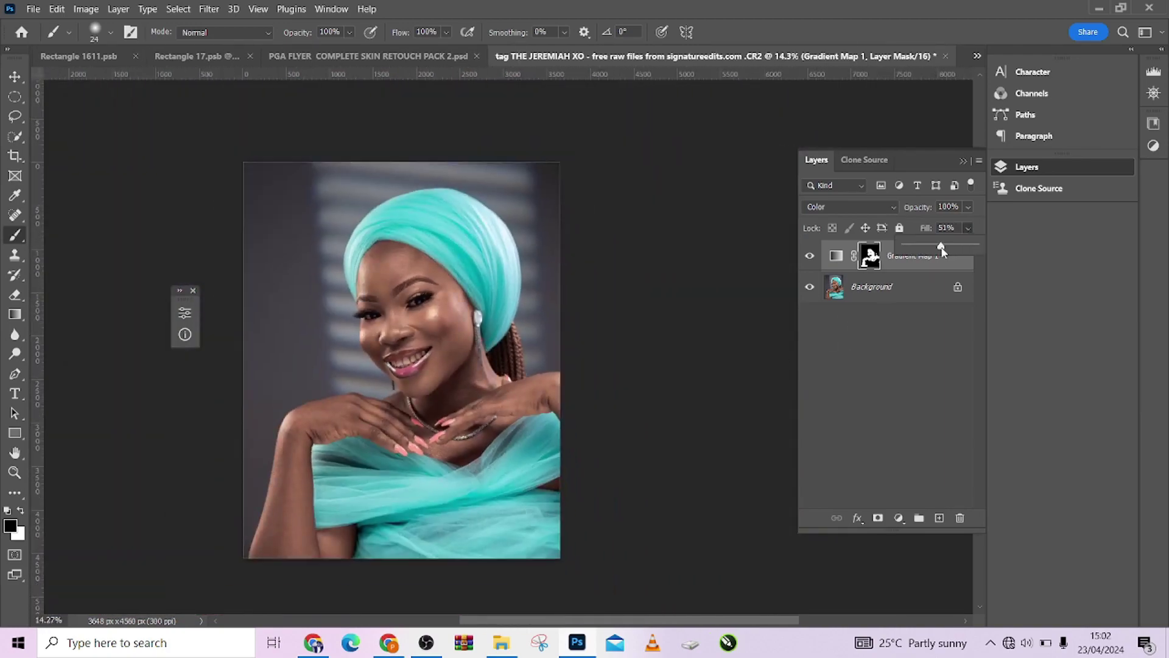
left_click_drag(941, 247, 943, 255)
left_click(959, 227)
type("50")
left_click(813, 258)
Toggle Gradient Map 1 off and on to compare, then Flatten Image into Background
left_click(813, 258)
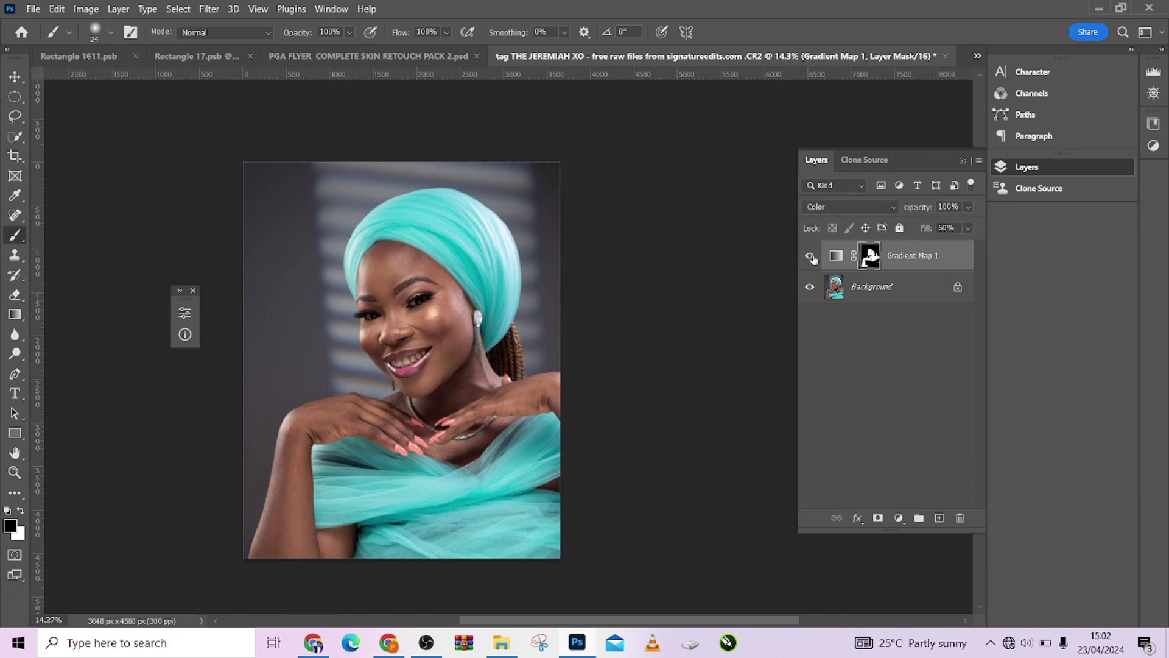
left_click(813, 257)
left_click(811, 258)
right_click(912, 288)
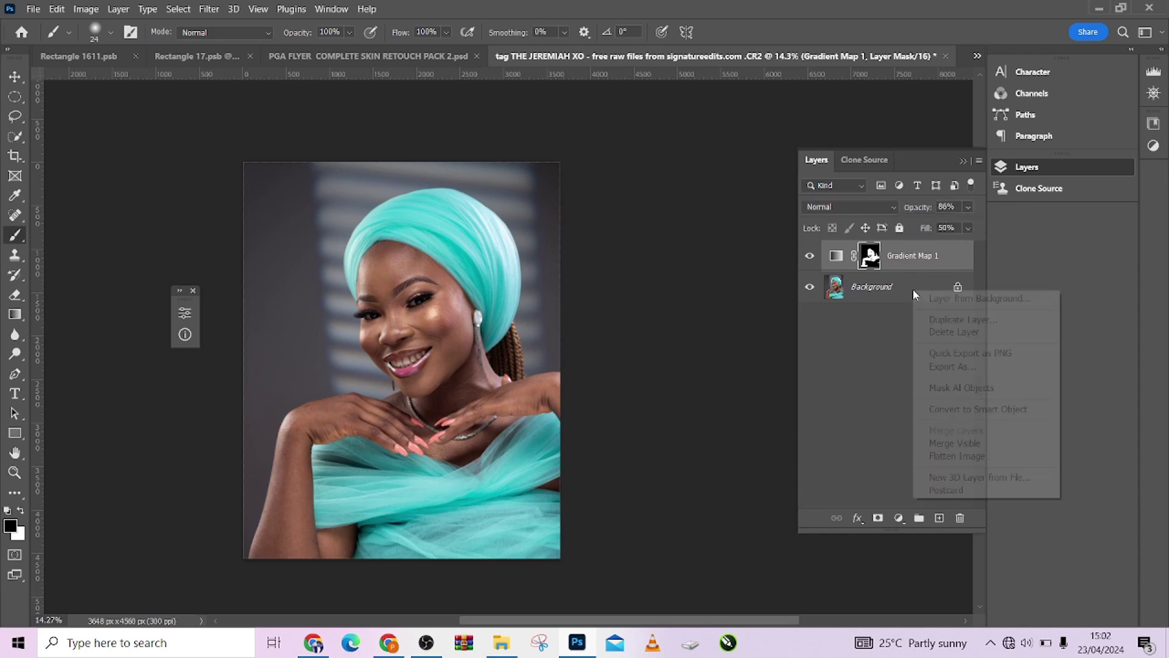
left_click(957, 456)
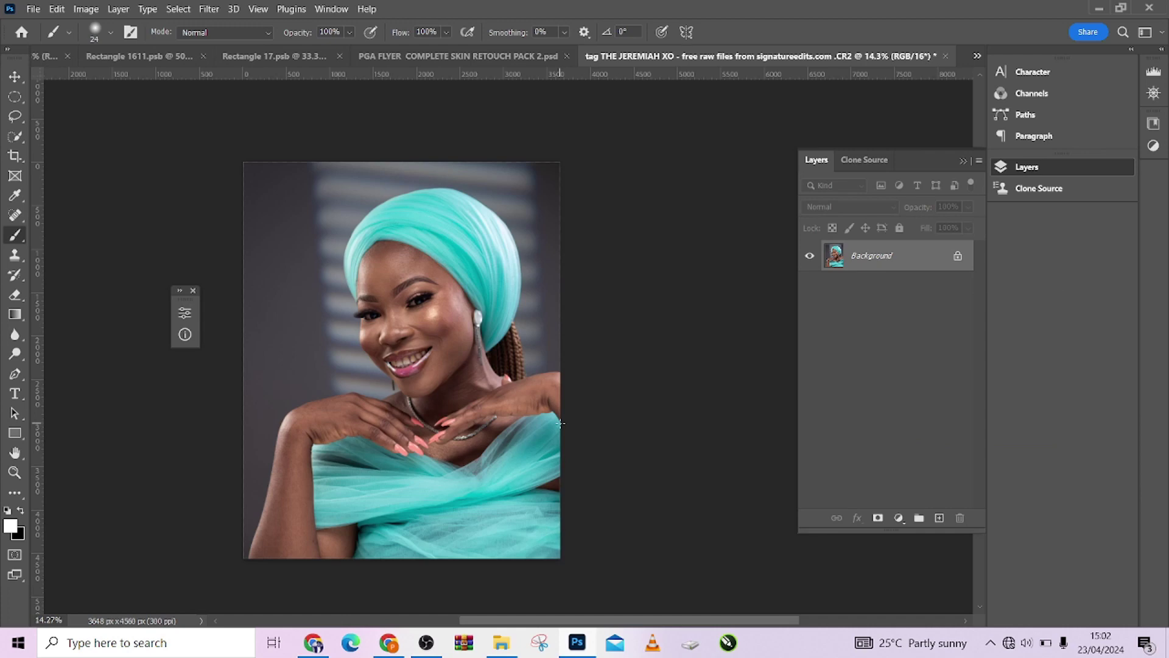
Add a Hue/Saturation adjustment layer and sample the teeth with on-image targeting
scroll(493, 319, "up", 3)
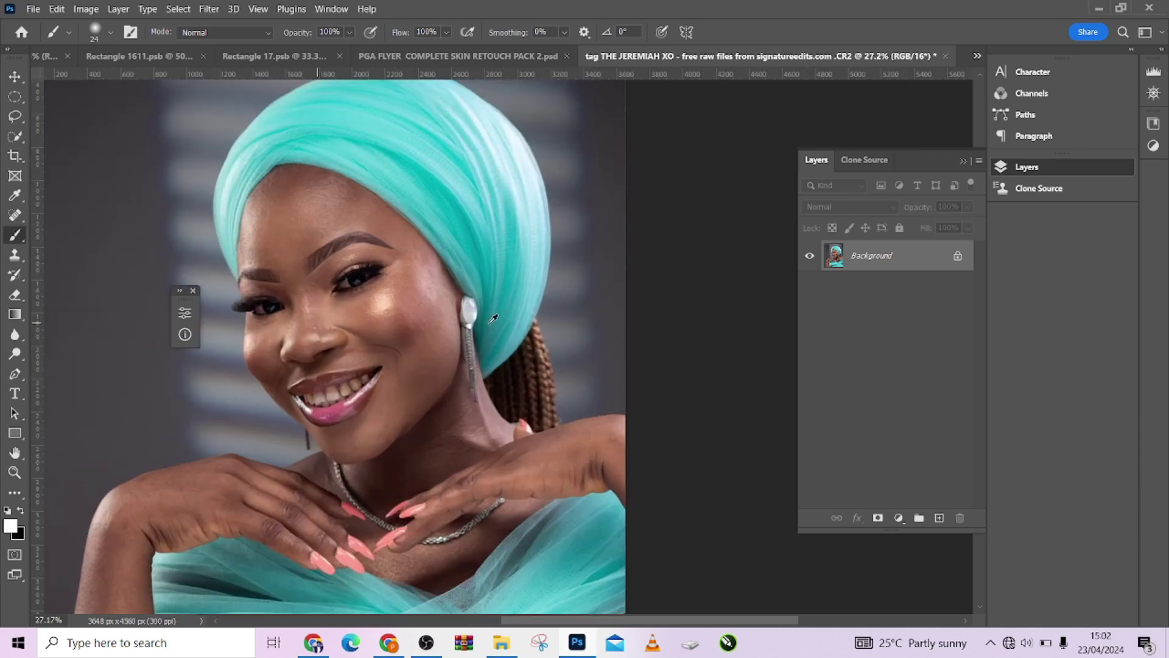
scroll(355, 409, "up", 3)
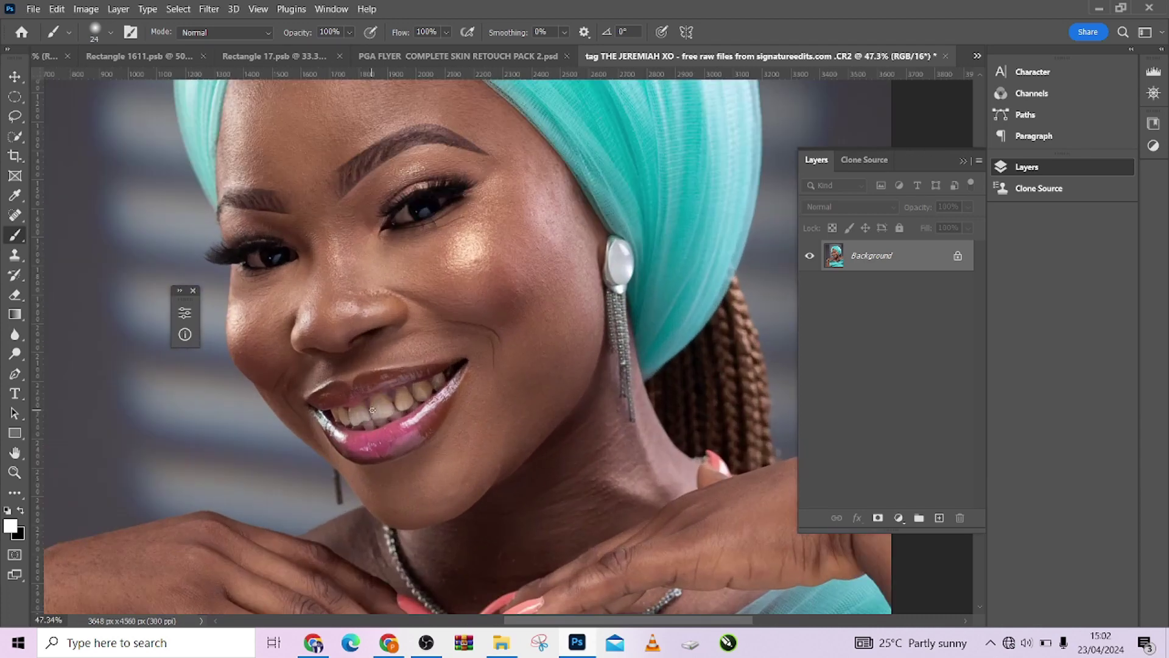
scroll(373, 409, "up", 3)
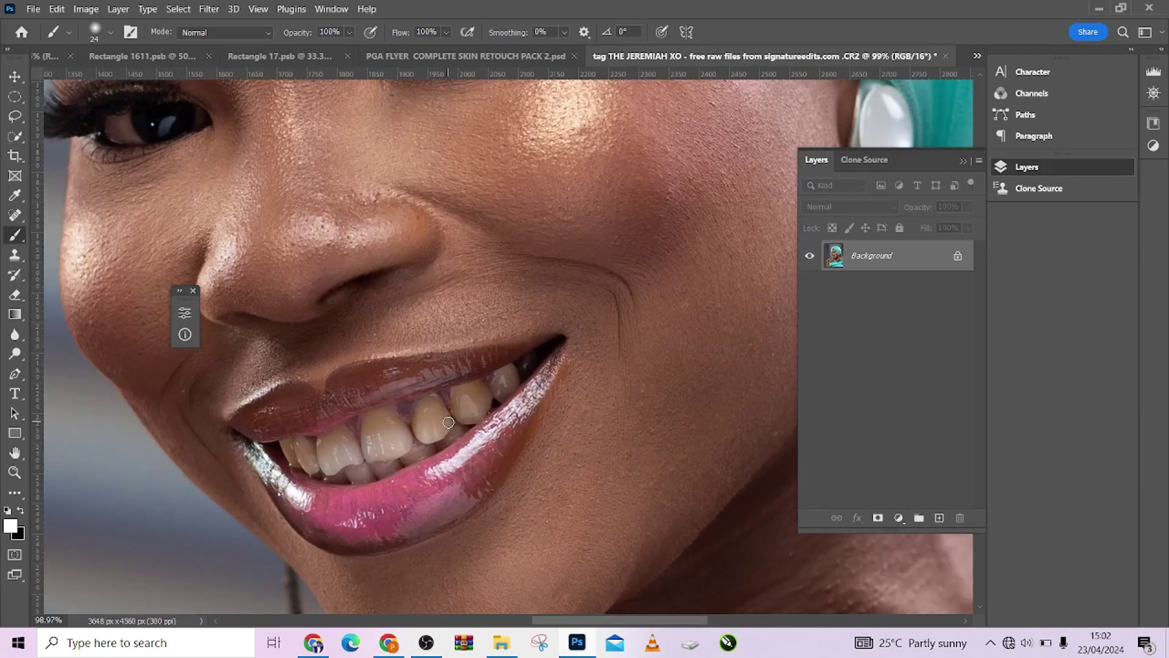
left_click(898, 517)
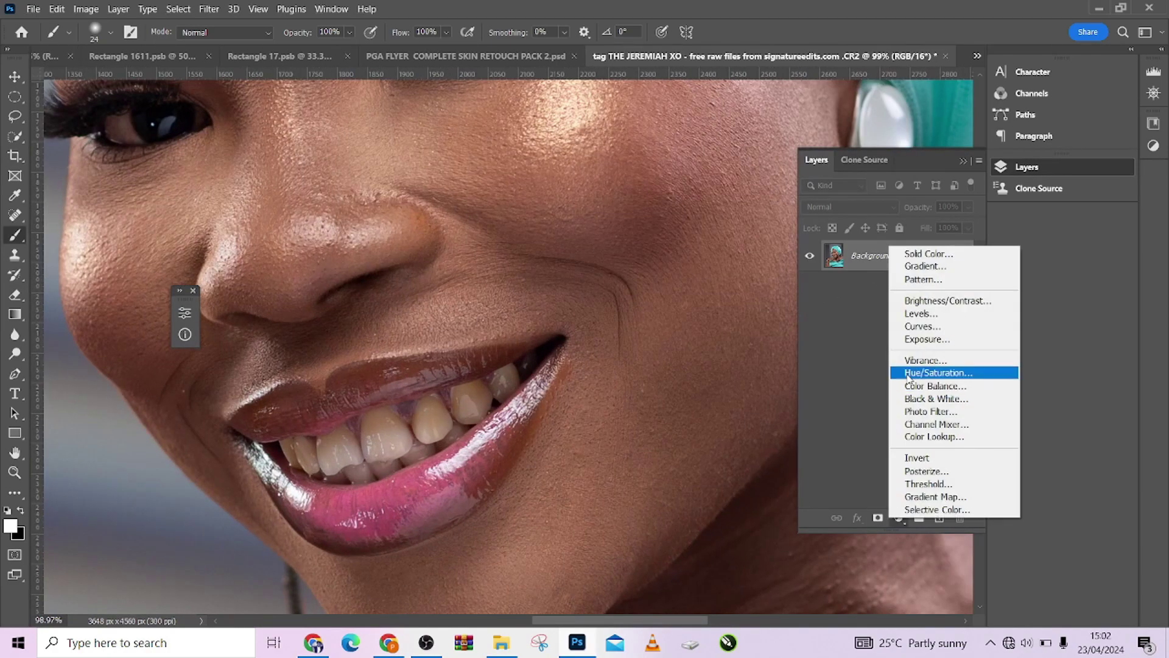
left_click(923, 373)
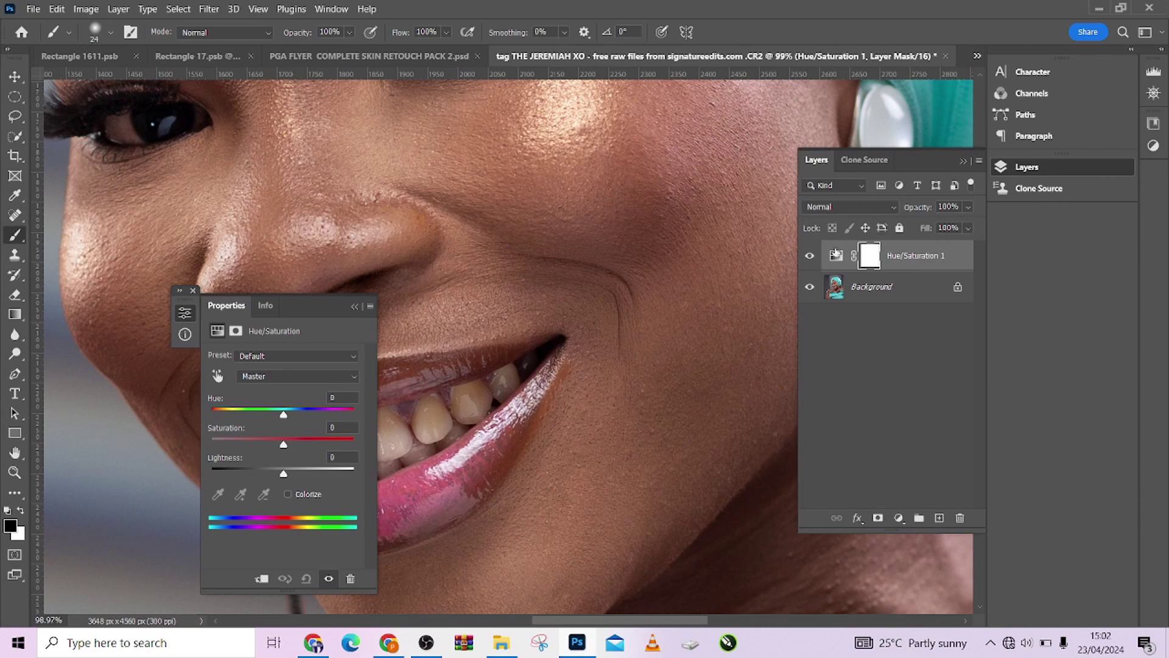
left_click(836, 256)
left_click(218, 376)
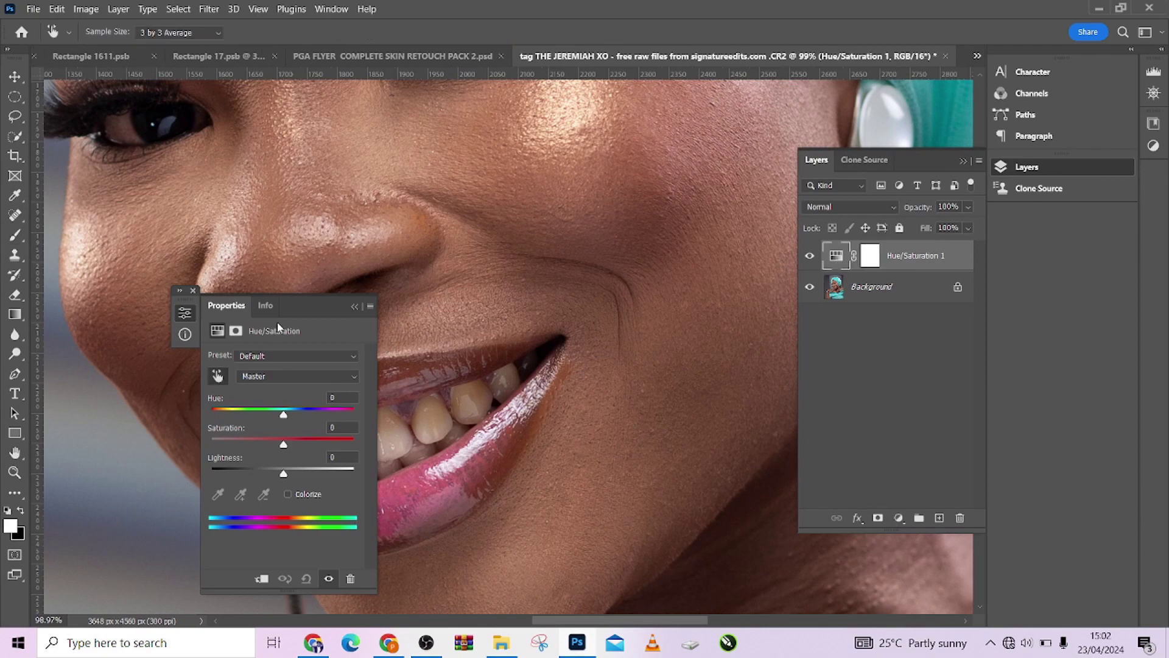
left_click_drag(313, 310, 635, 332)
left_click(433, 400)
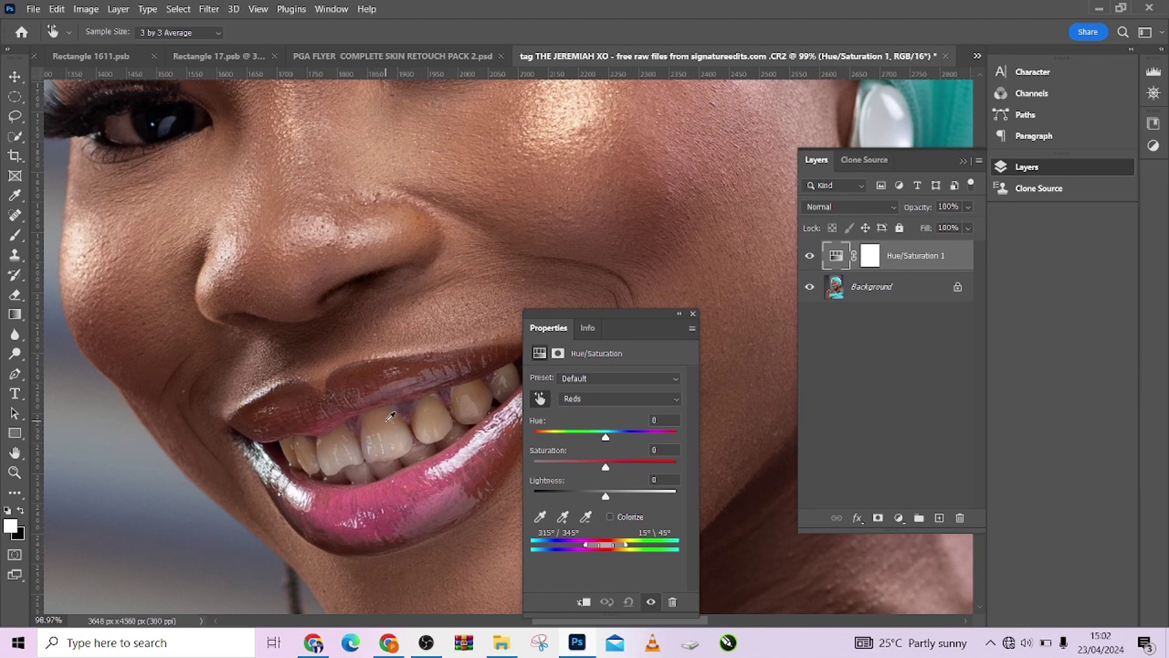
Set the Yellows range to -100 saturation and maximum lightness
left_click(579, 400)
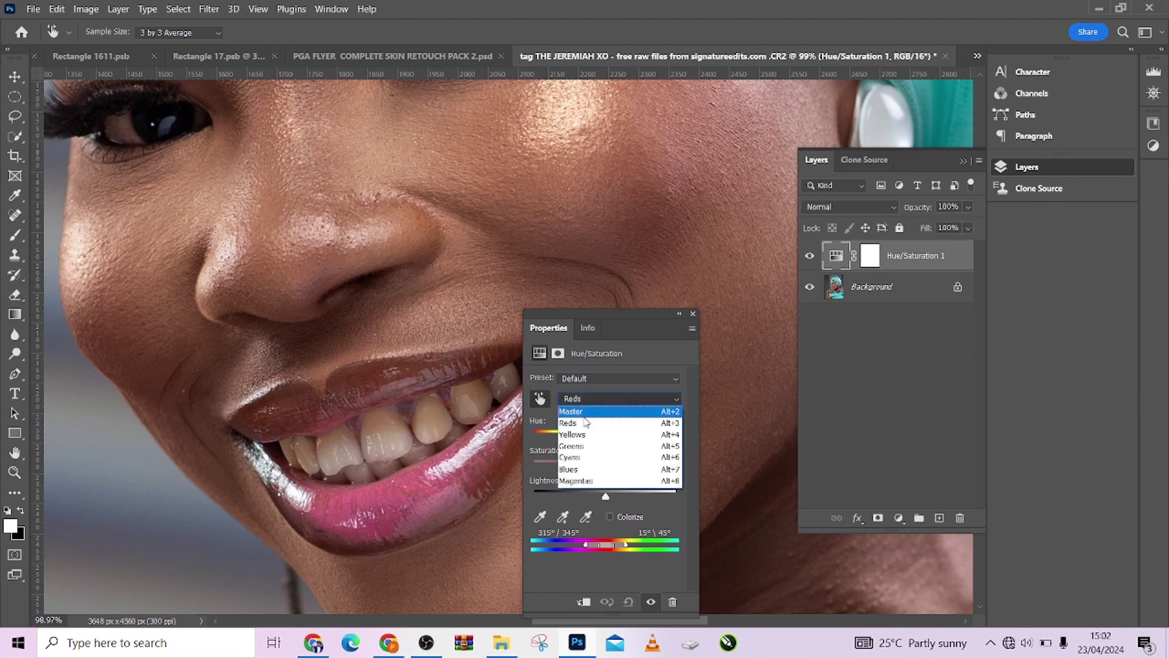
left_click(579, 422)
left_click_drag(605, 467, 509, 460)
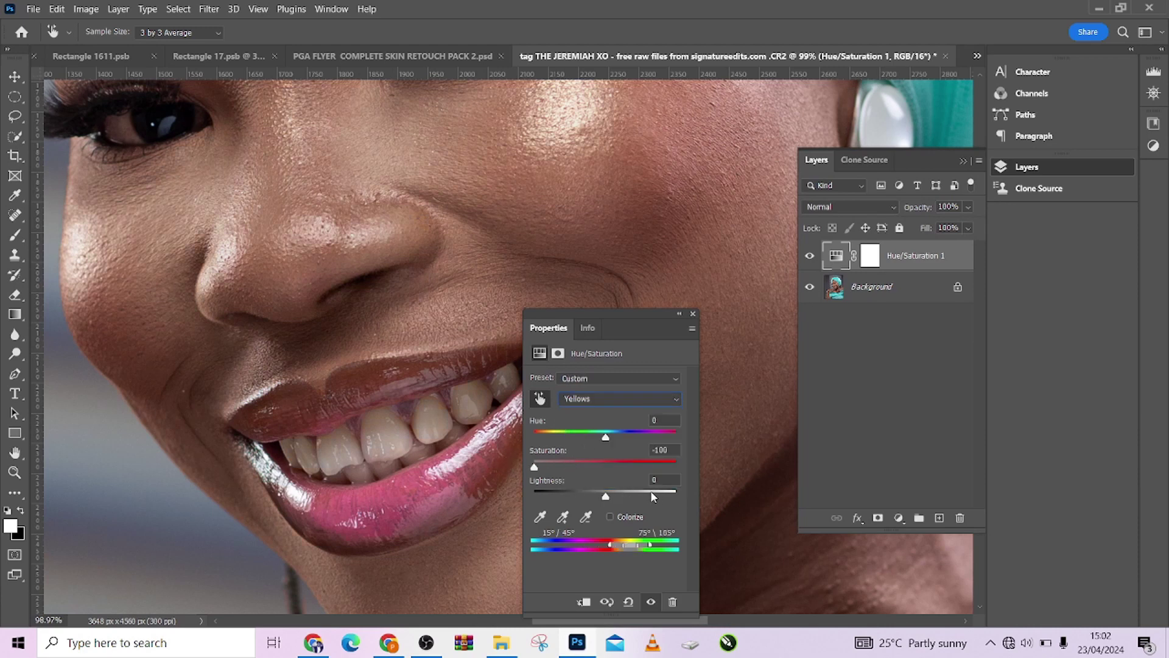
left_click_drag(653, 496, 660, 496)
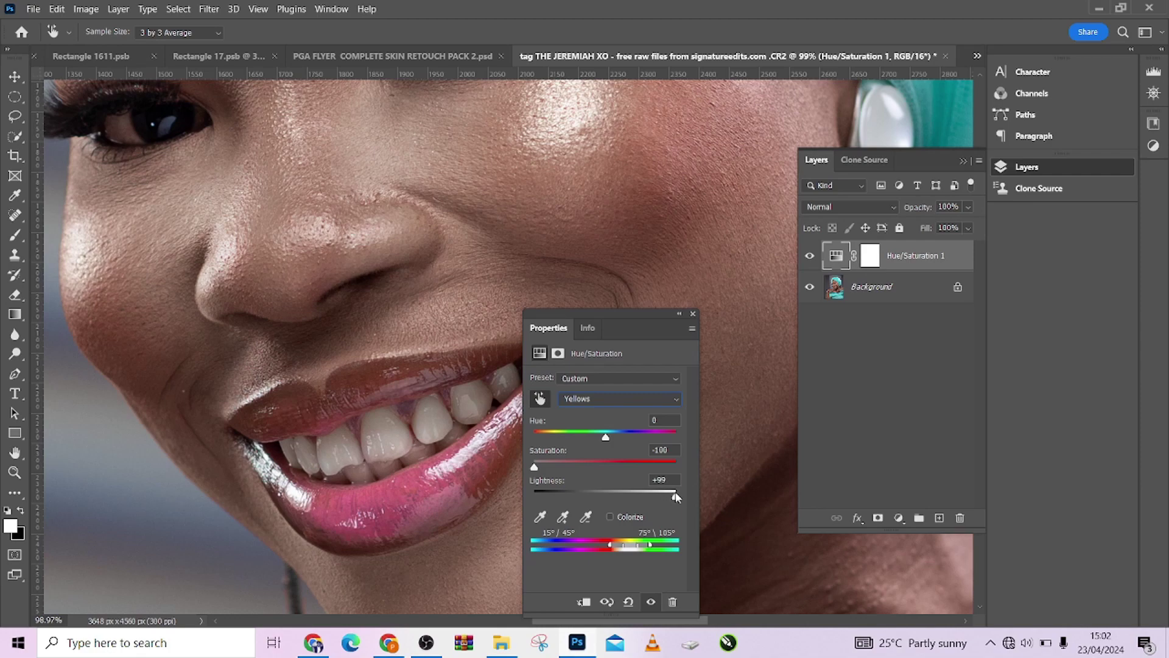
left_click_drag(676, 497, 688, 497)
left_click(680, 313)
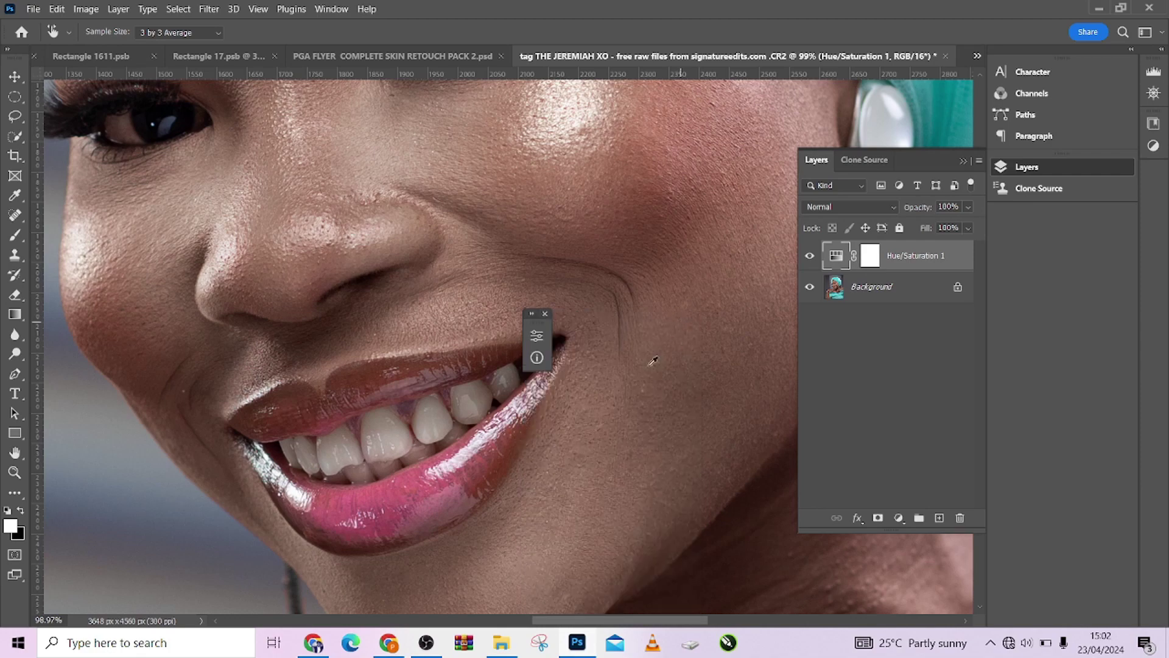
left_click(870, 256)
Fill the Hue/Saturation mask with black, then brush white over the teeth
key("x")
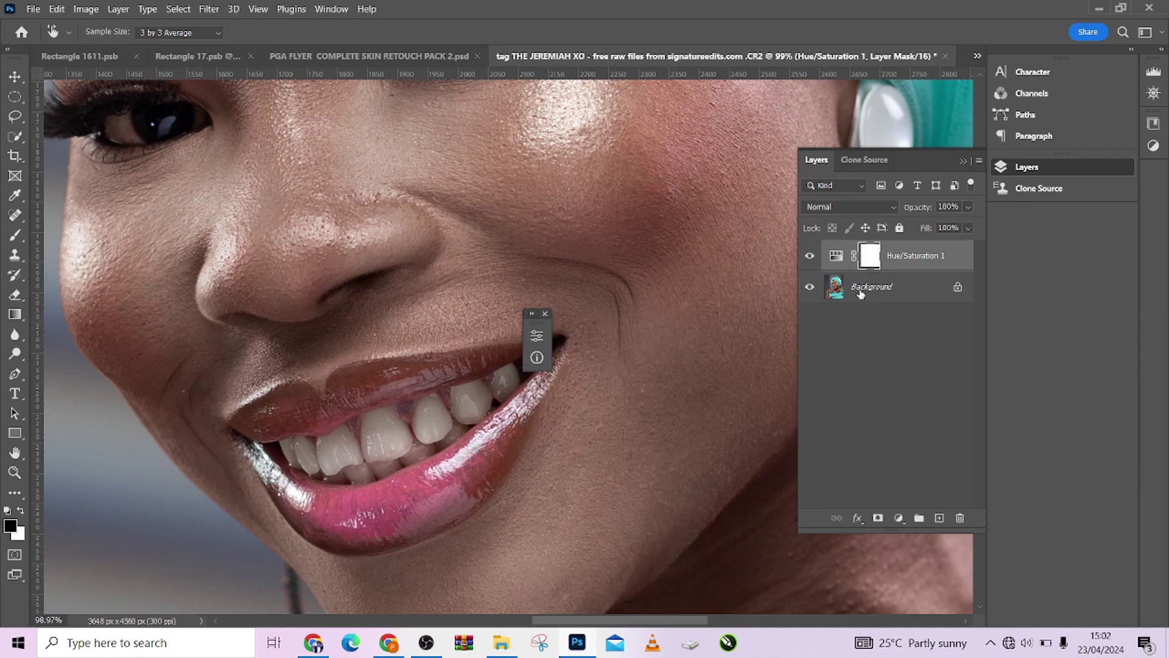
key("alt+BackSpace")
key("b")
key("x")
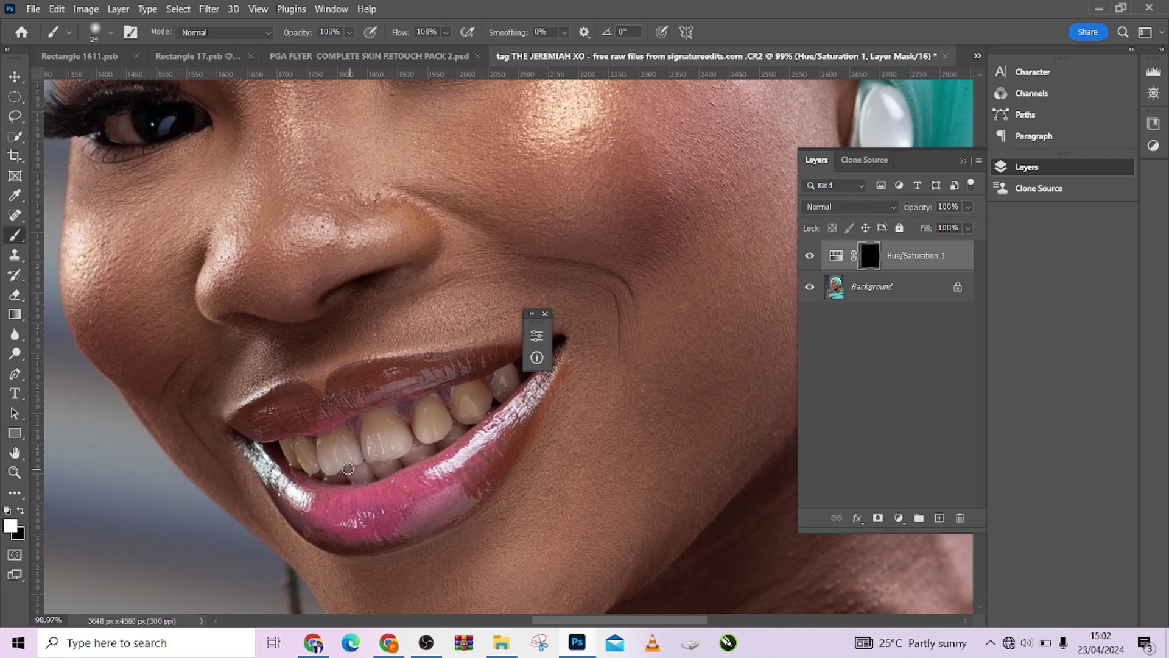
mouse_move(448, 419)
left_mouse_down()
mouse_move(518, 373)
mouse_move(397, 427)
mouse_move(294, 450)
left_mouse_up()
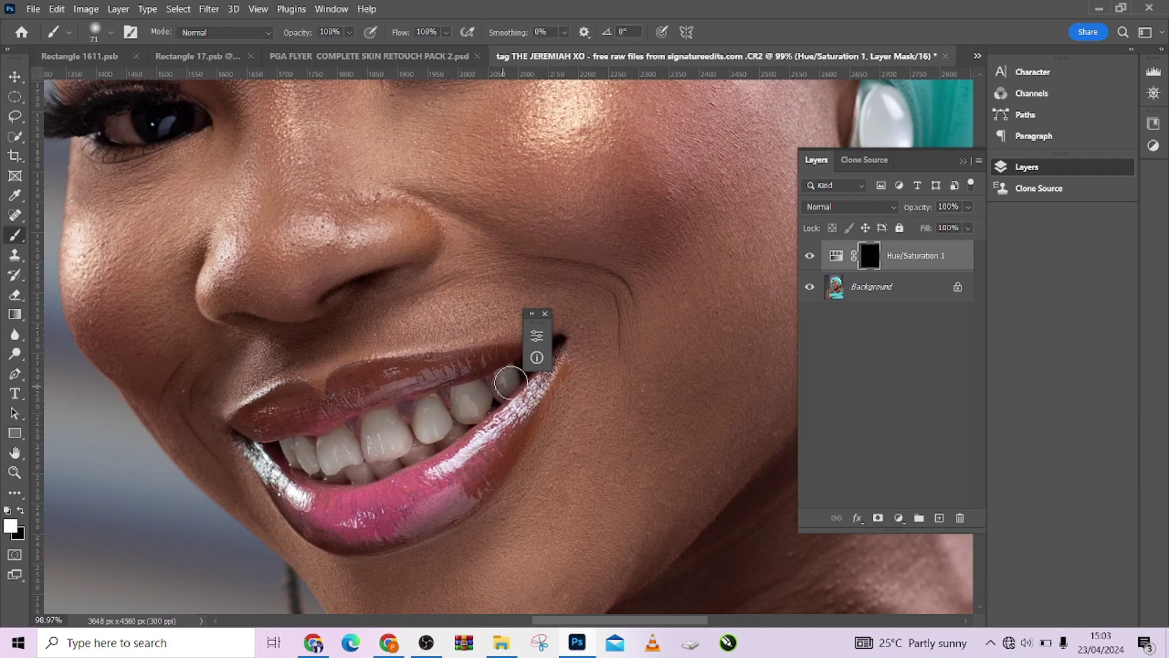
Toggle the teeth-whitening layer off and on twice to compare before and after
scroll(769, 323, "down", 8)
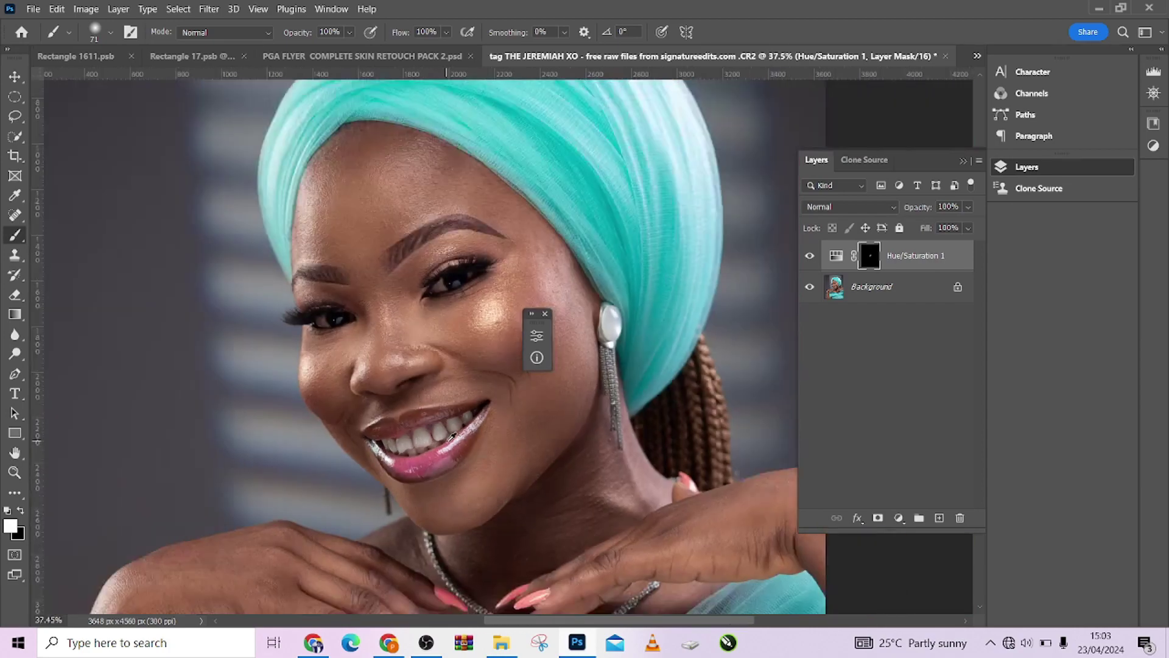
left_click(811, 255)
left_click(810, 255)
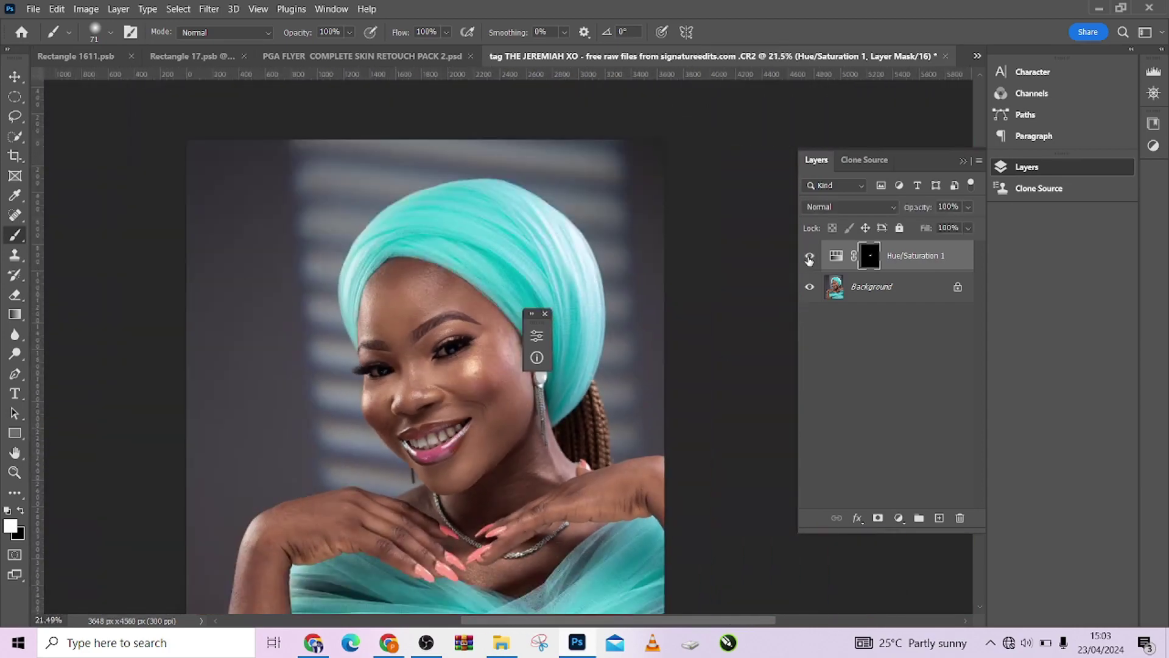
left_click(811, 255)
left_click(811, 255)
Flatten the image into a single Background layer
scroll(479, 360, "down", 1)
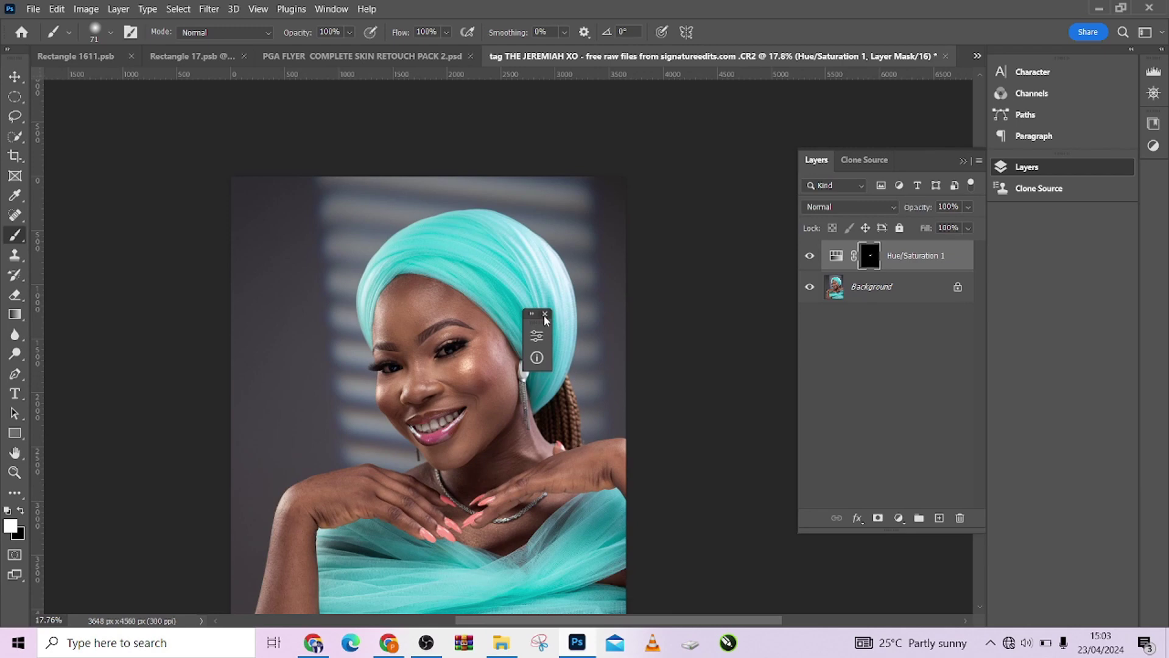
left_click(545, 315)
right_click(875, 290)
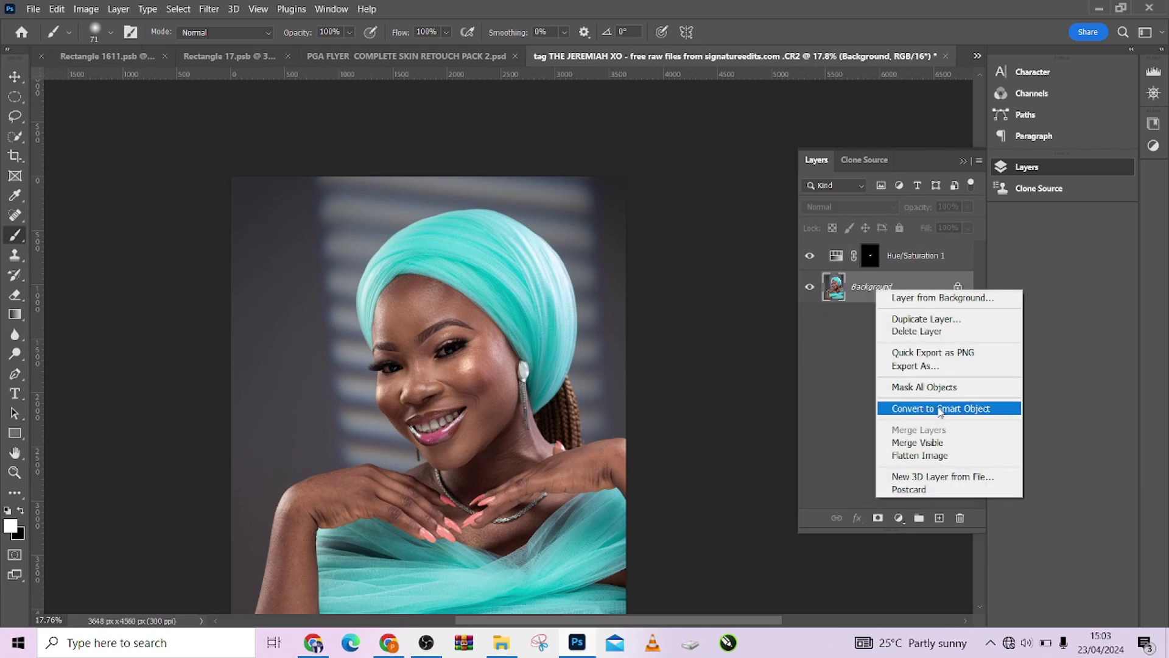
left_click(944, 456)
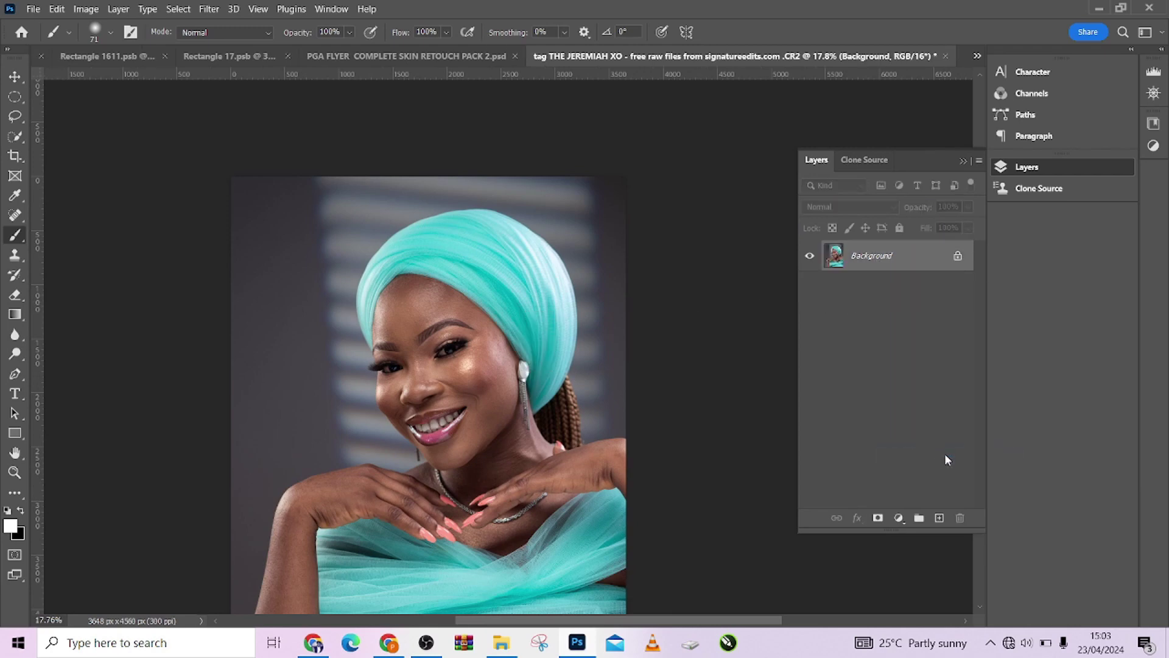
left_click(926, 110)
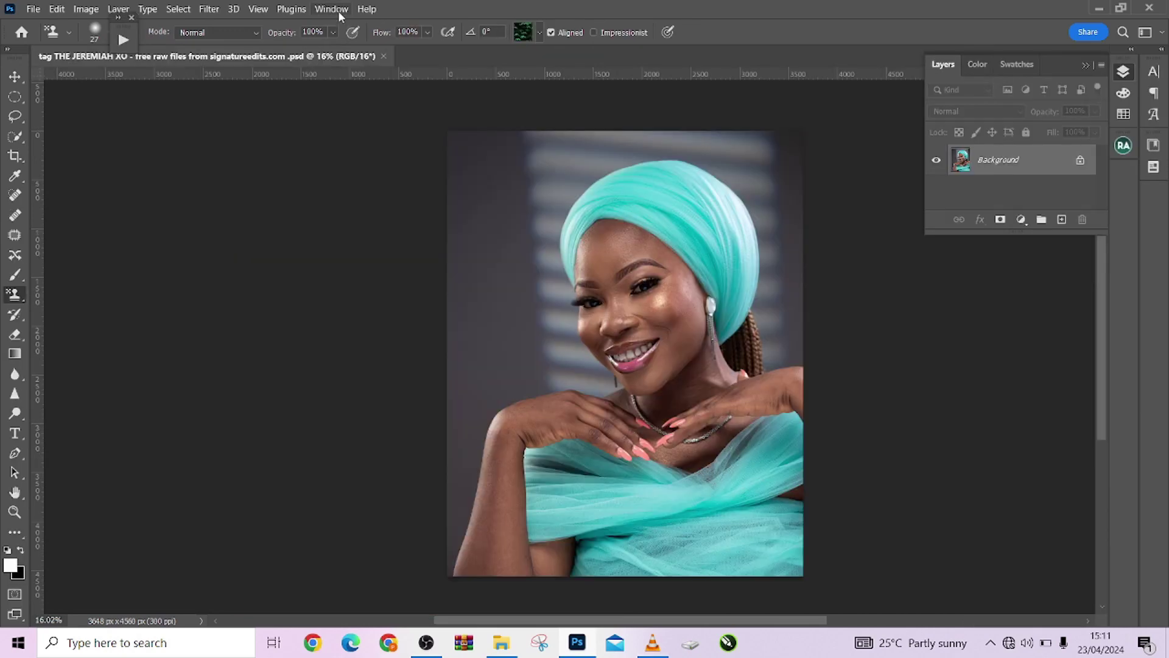
Show the Actions panel and dock it in the right column above Layers
left_click(337, 10)
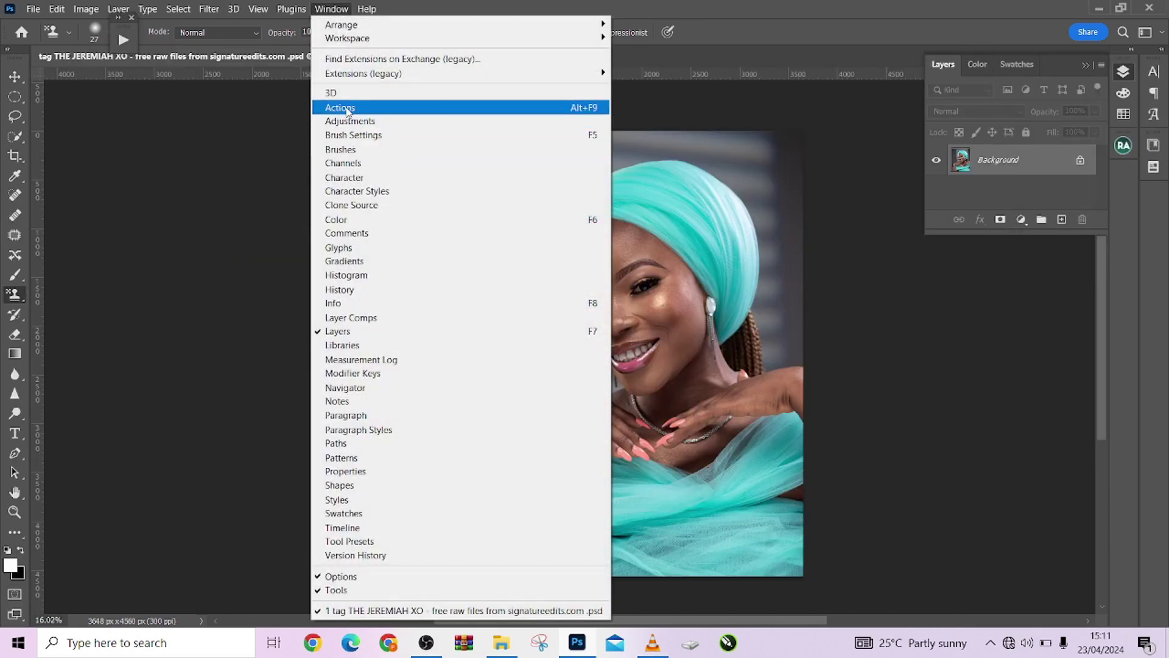
left_click(582, 109)
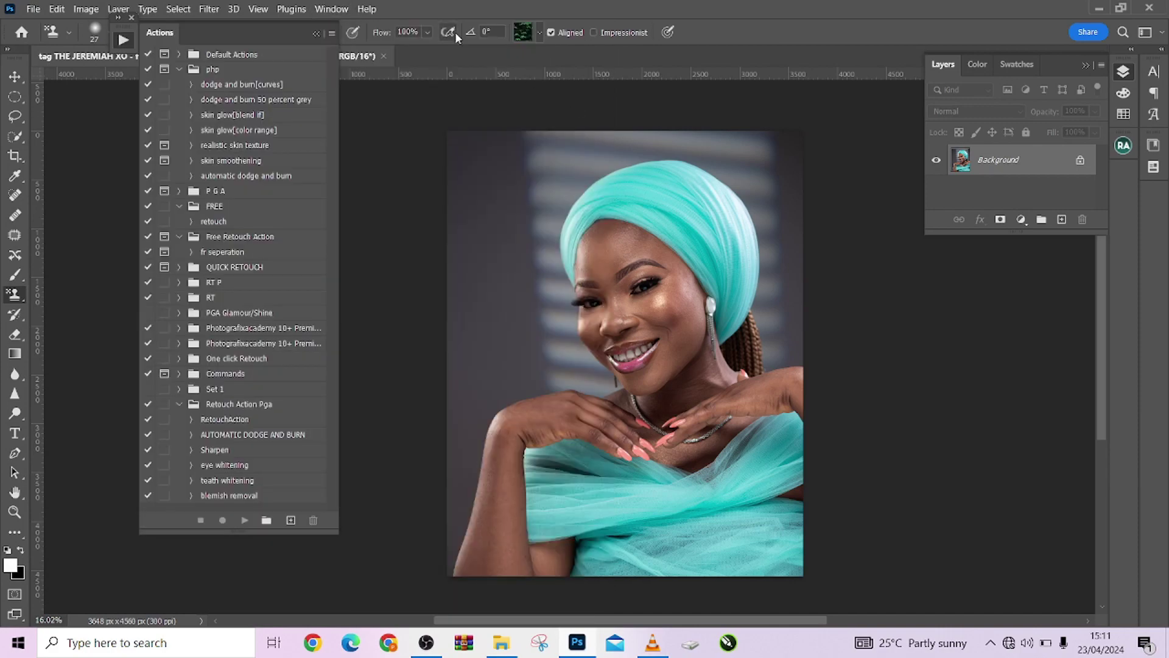
left_click_drag(207, 33, 669, 135)
left_click_drag(1040, 68, 1034, 444)
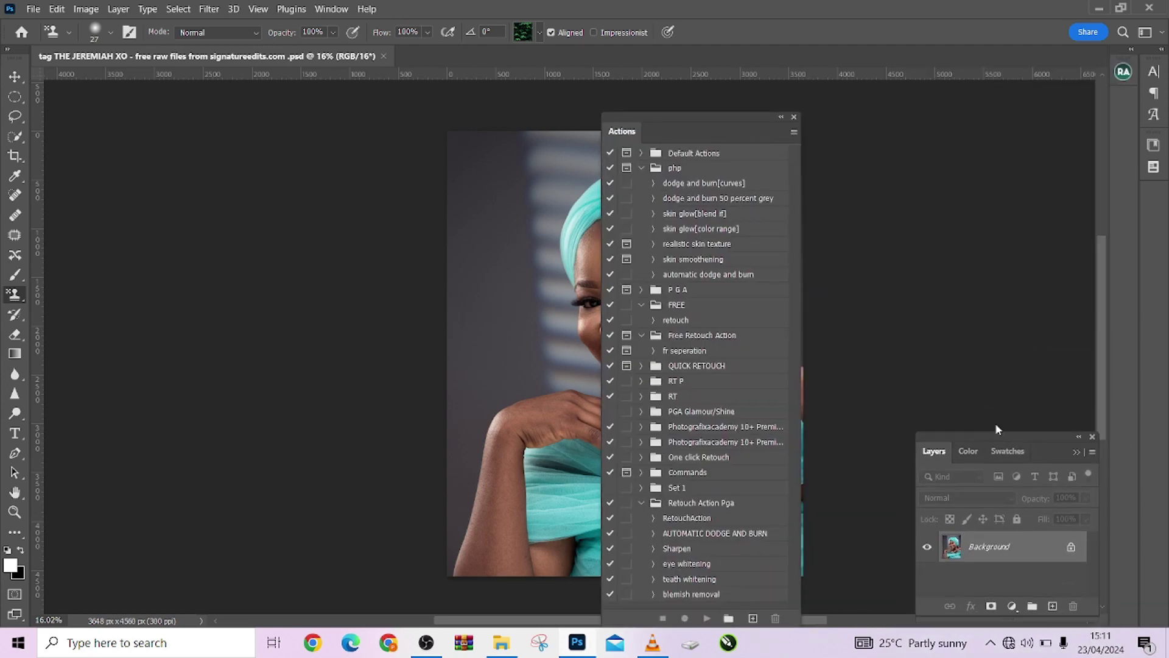
left_click_drag(727, 135, 995, 60)
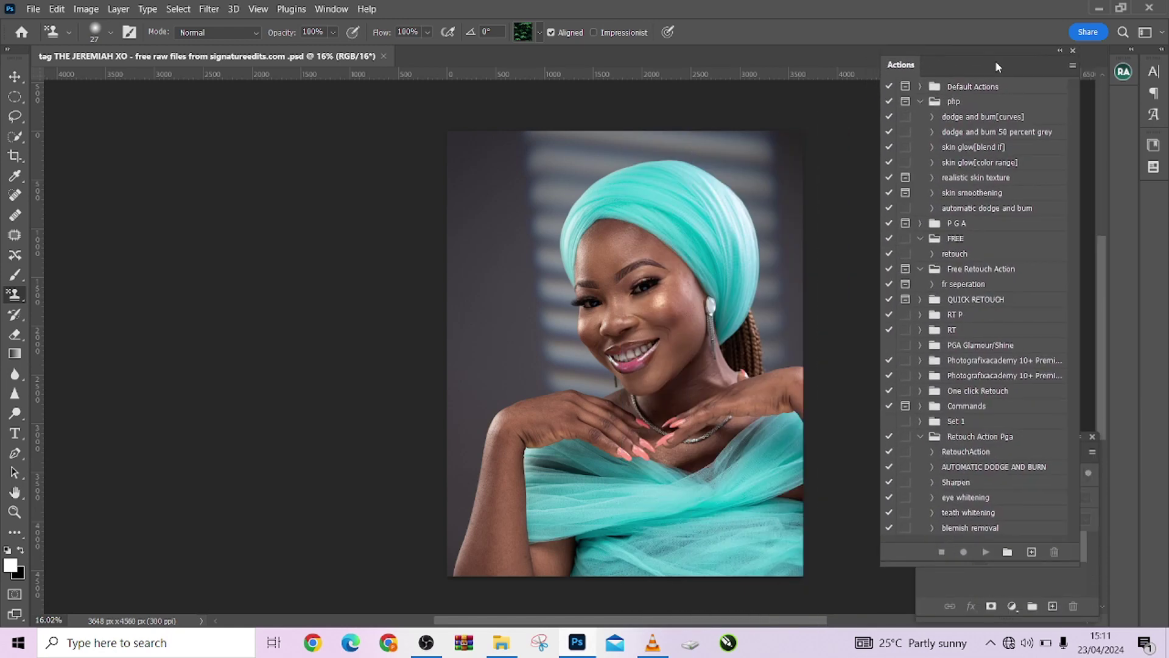
left_click_drag(974, 566, 995, 423)
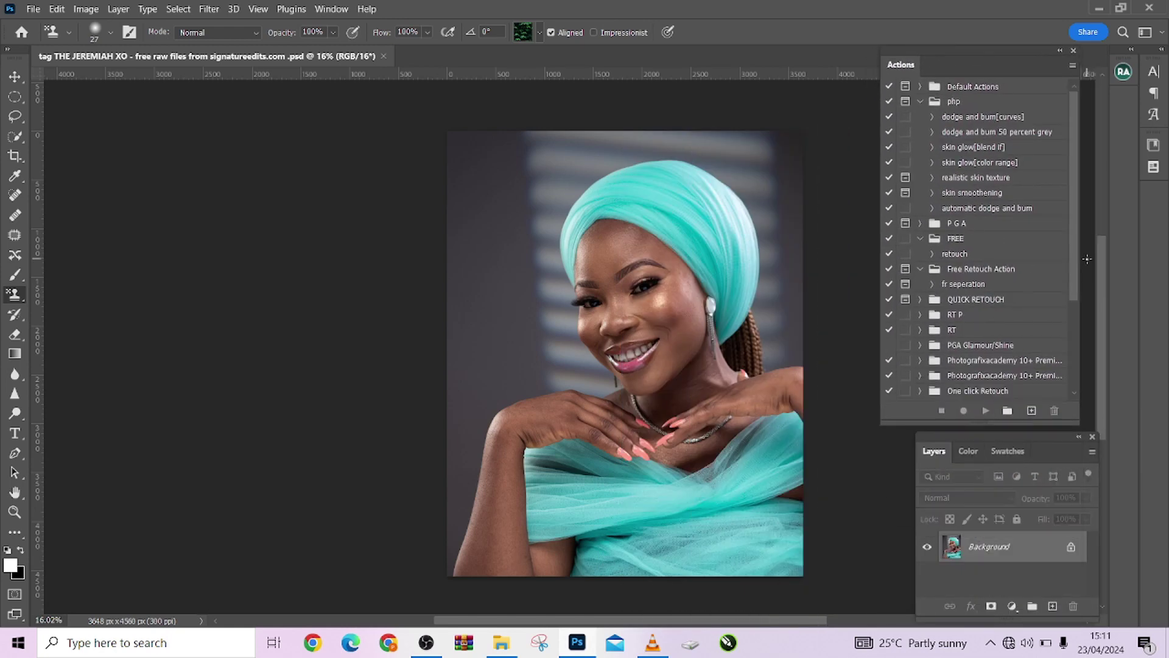
Reset the workspace to the default Graphic and Web layout
left_click(1163, 35)
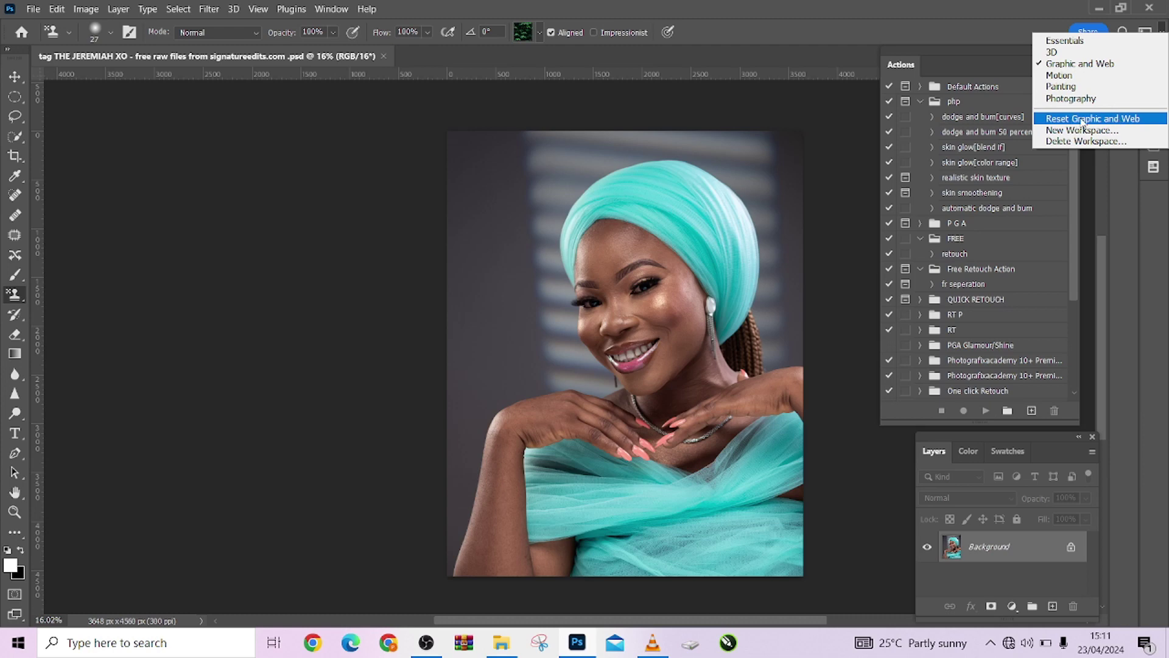
left_click(1109, 119)
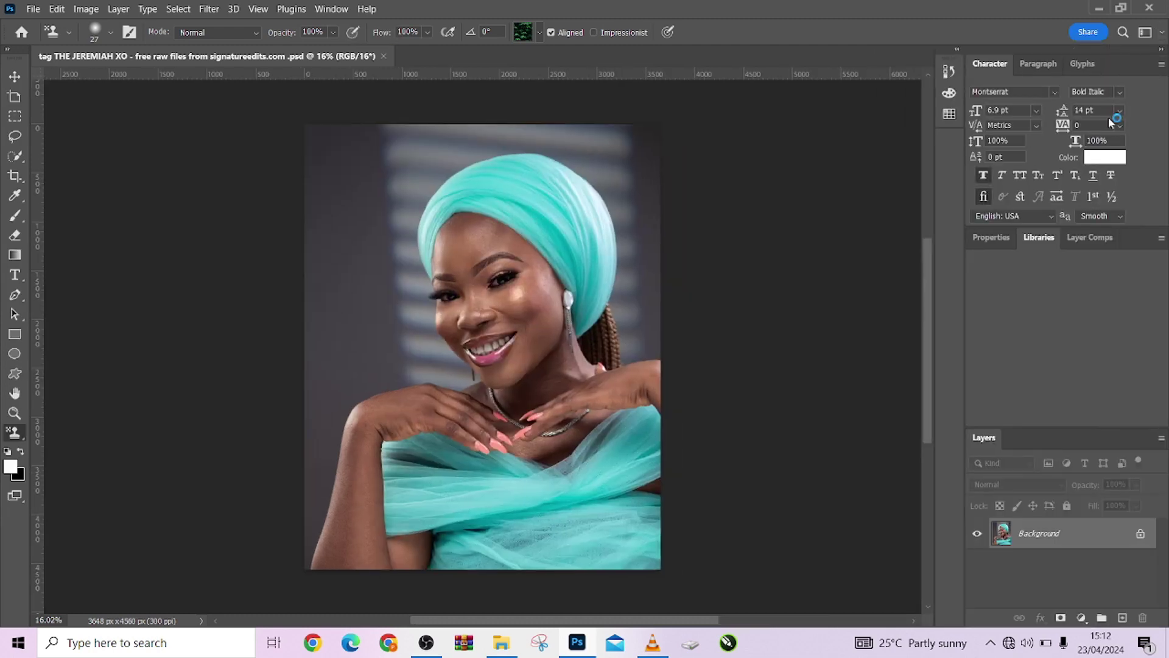
left_click(332, 8)
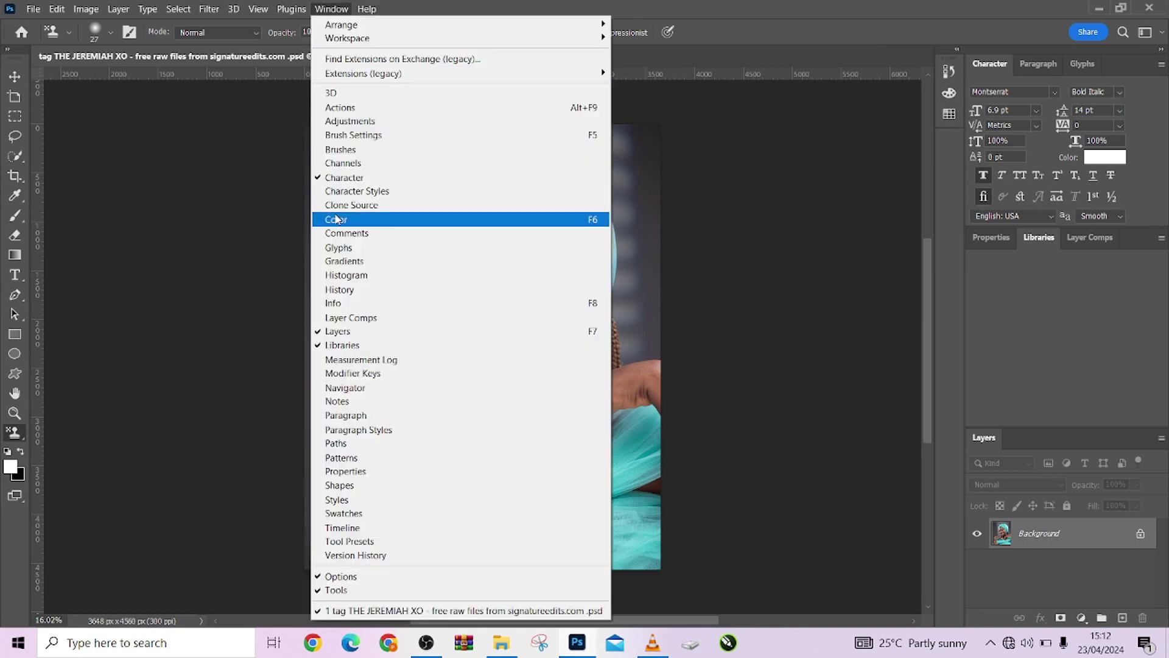
Show the Actions panel docked beside Character and Paragraph, enlarged to list more sets
left_click(341, 108)
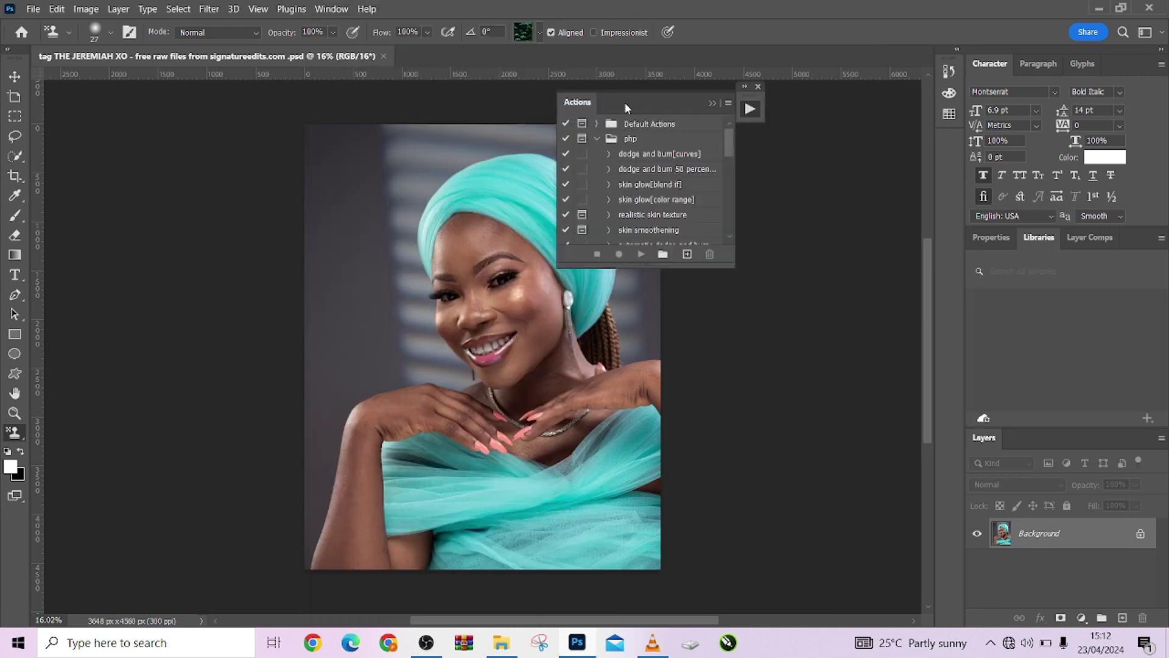
left_click_drag(624, 102, 1025, 75)
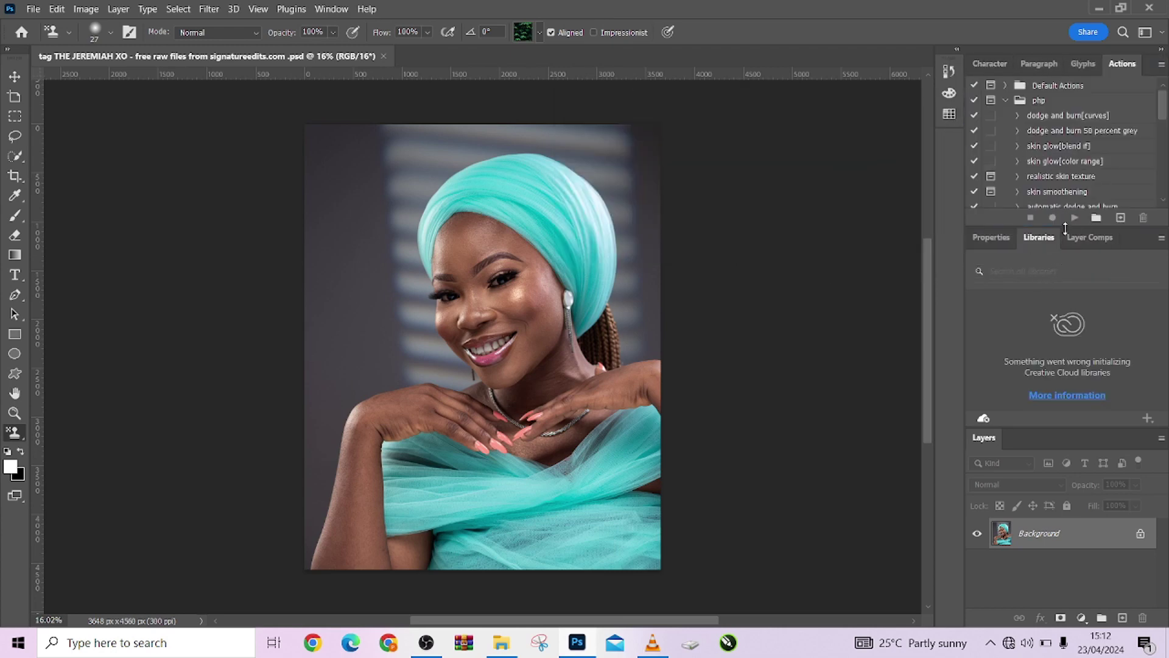
left_click_drag(1065, 228, 1082, 315)
left_click_drag(1161, 139, 1161, 241)
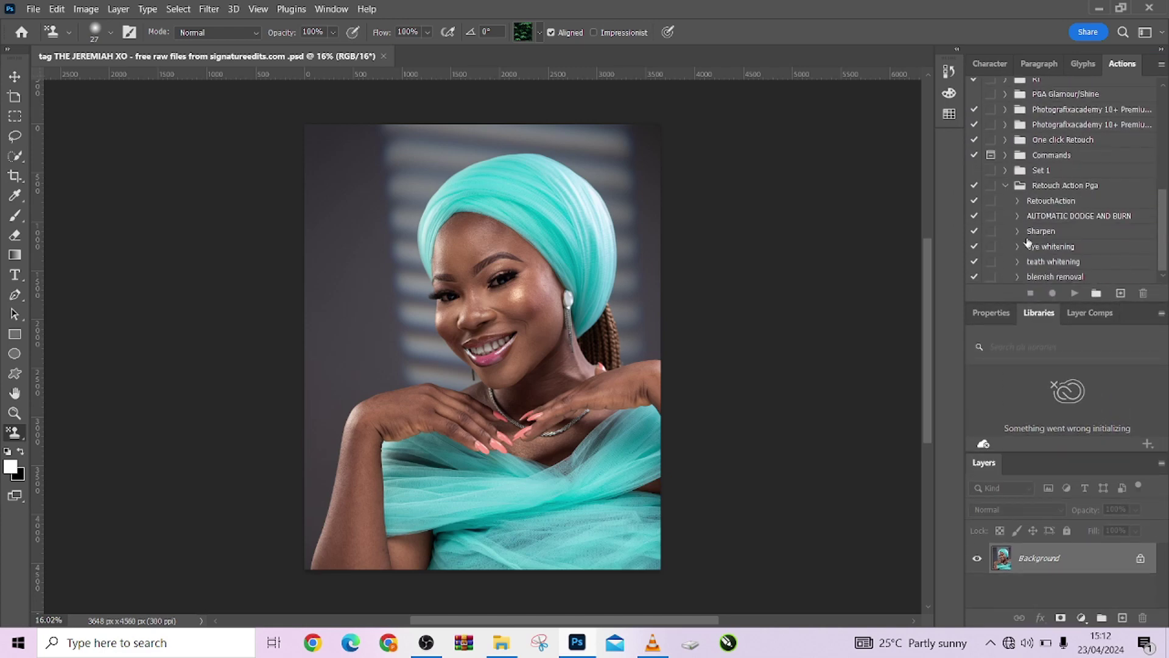
Play the RetouchAction action from the Retouch Action Pga set on the portrait
left_click(1052, 202)
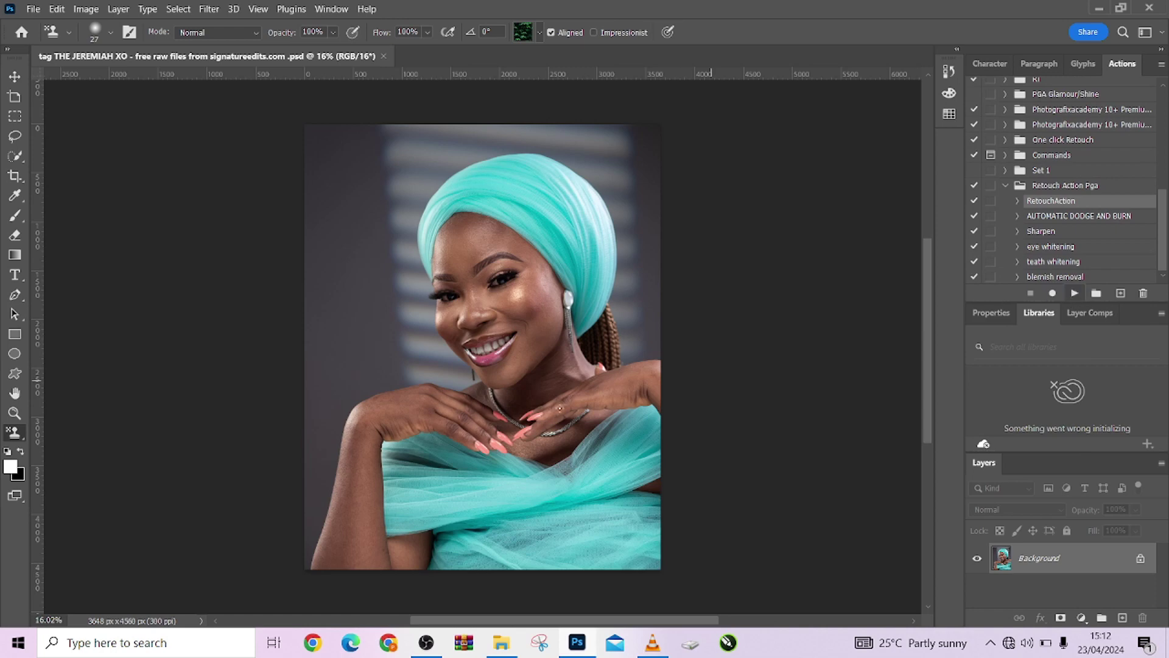
scroll(508, 303, "up", 5)
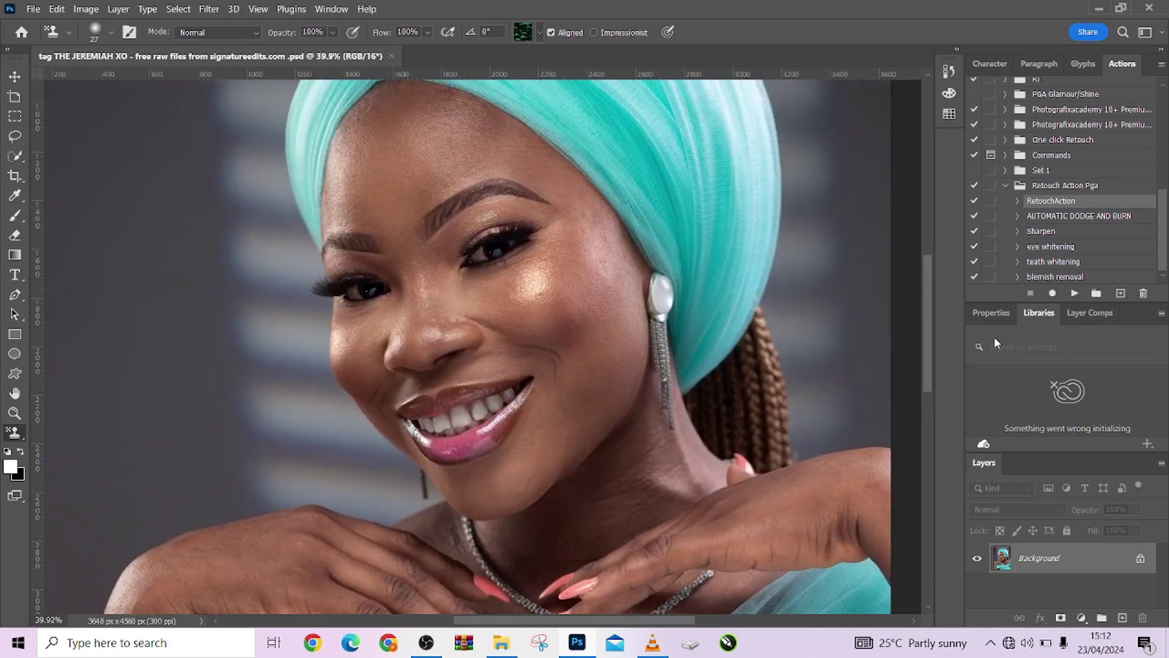
left_click(1076, 295)
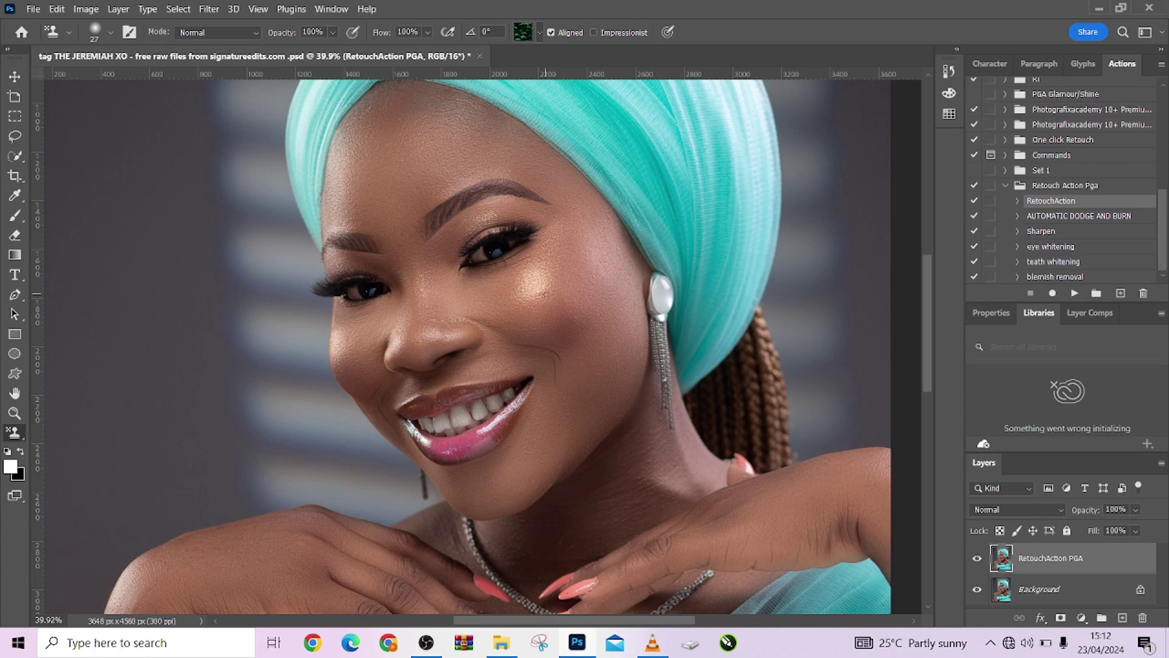
key("ctrl+minus")
key("ctrl+minus")
key("ctrl+plus")
key("ctrl+plus")
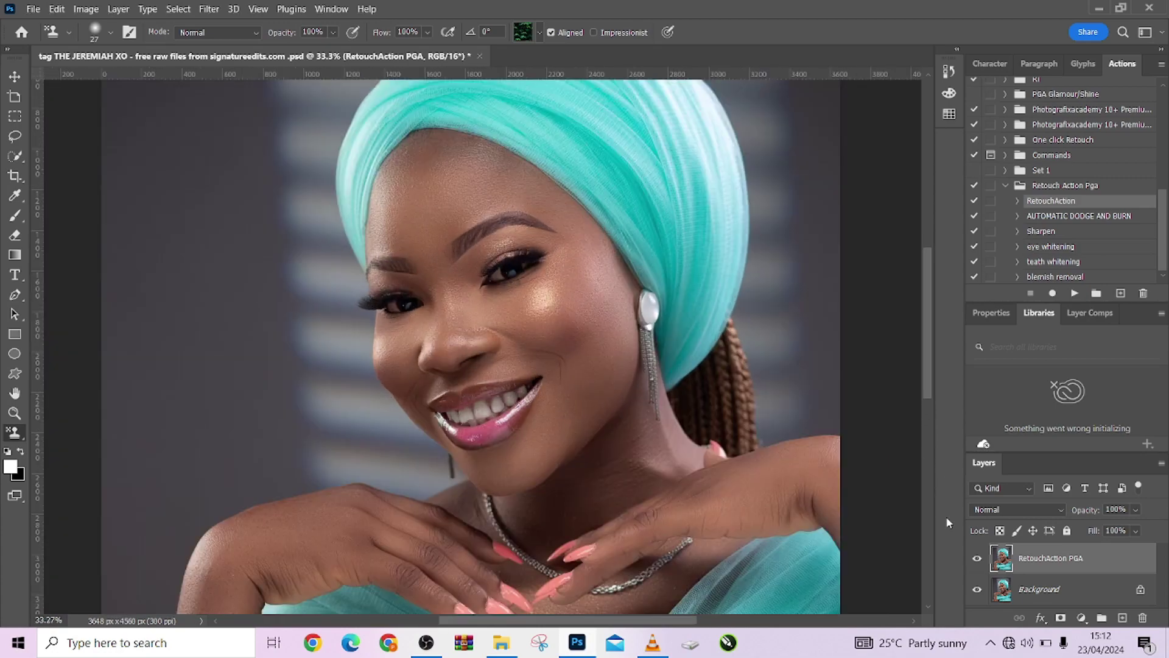
Toggle the RetouchAction PGA layer off and on repeatedly to compare with the original
left_click(979, 558)
left_click(977, 559)
left_click(978, 560)
left_click(979, 559)
left_click(979, 559)
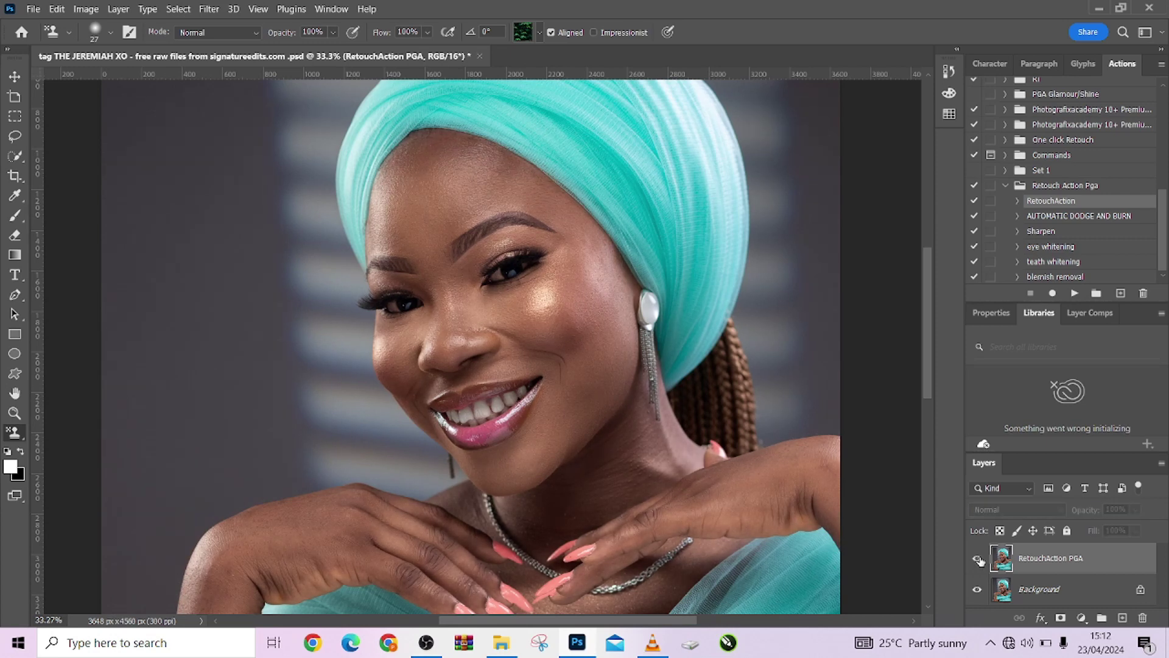
left_click(978, 559)
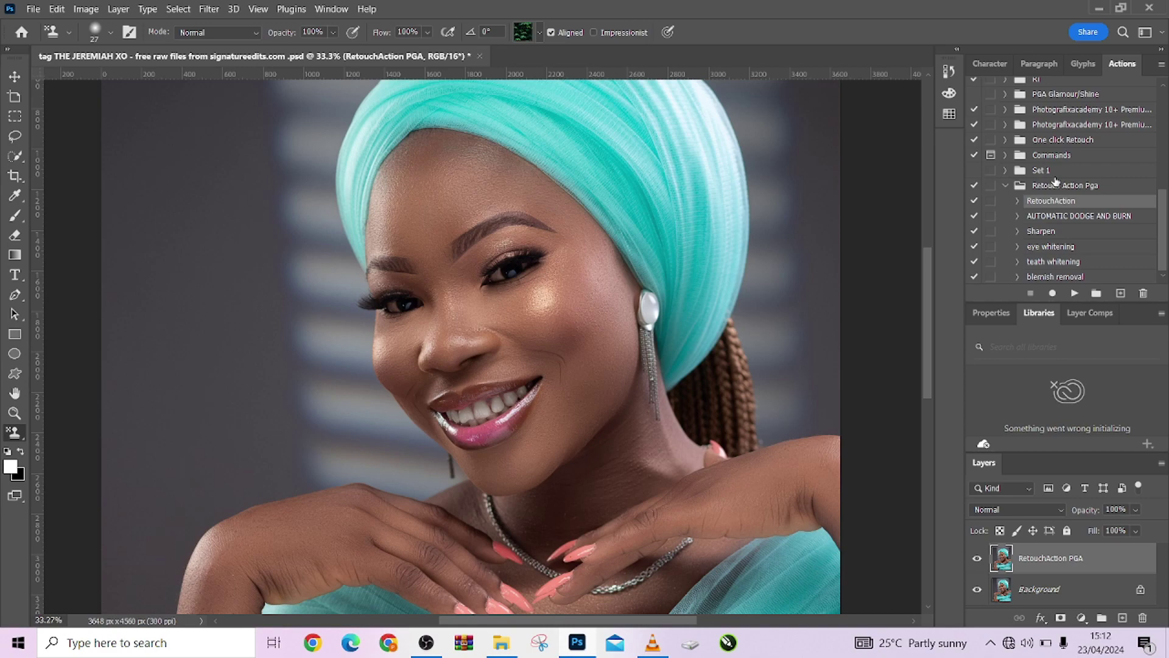
Fit the image in view and test-slide the retouched layer, undoing the move
key("ctrl+0")
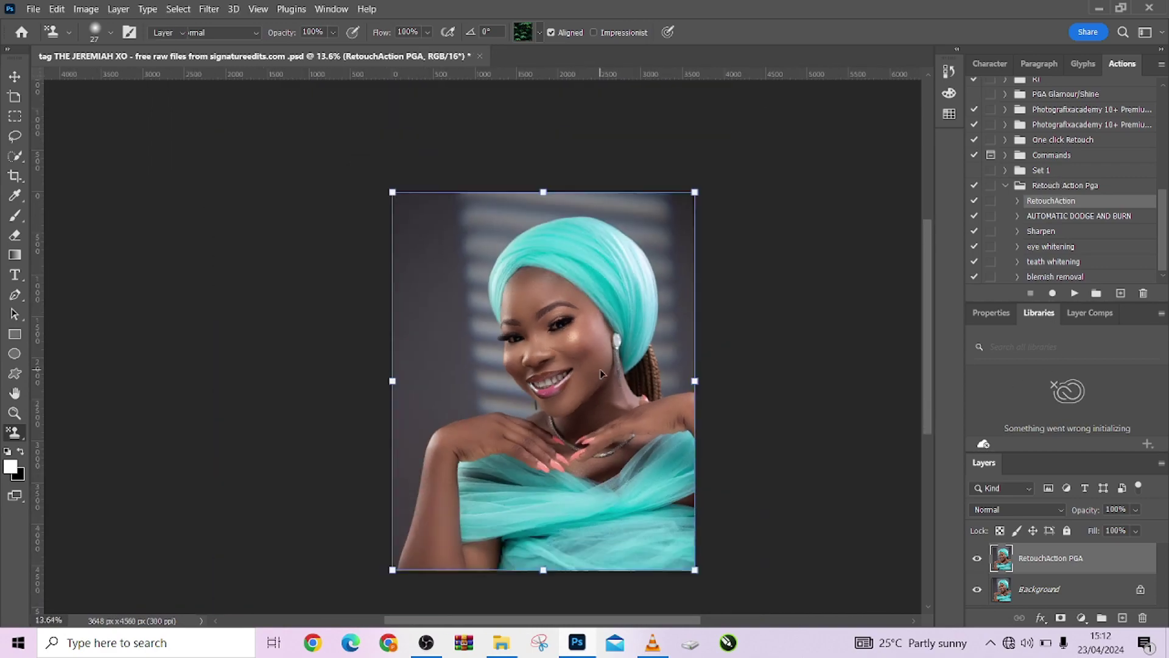
key("v")
left_click_drag(643, 379, 497, 378)
key("ctrl+z")
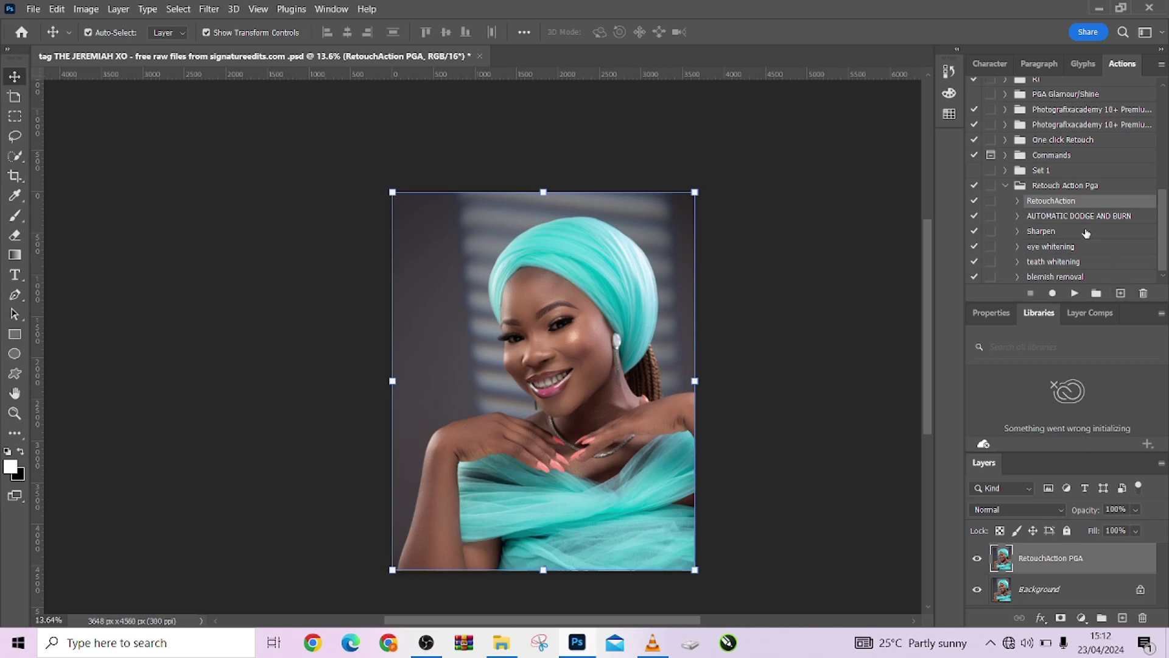
Show the History panel and flatten the retouch layers into Background
left_click(331, 9)
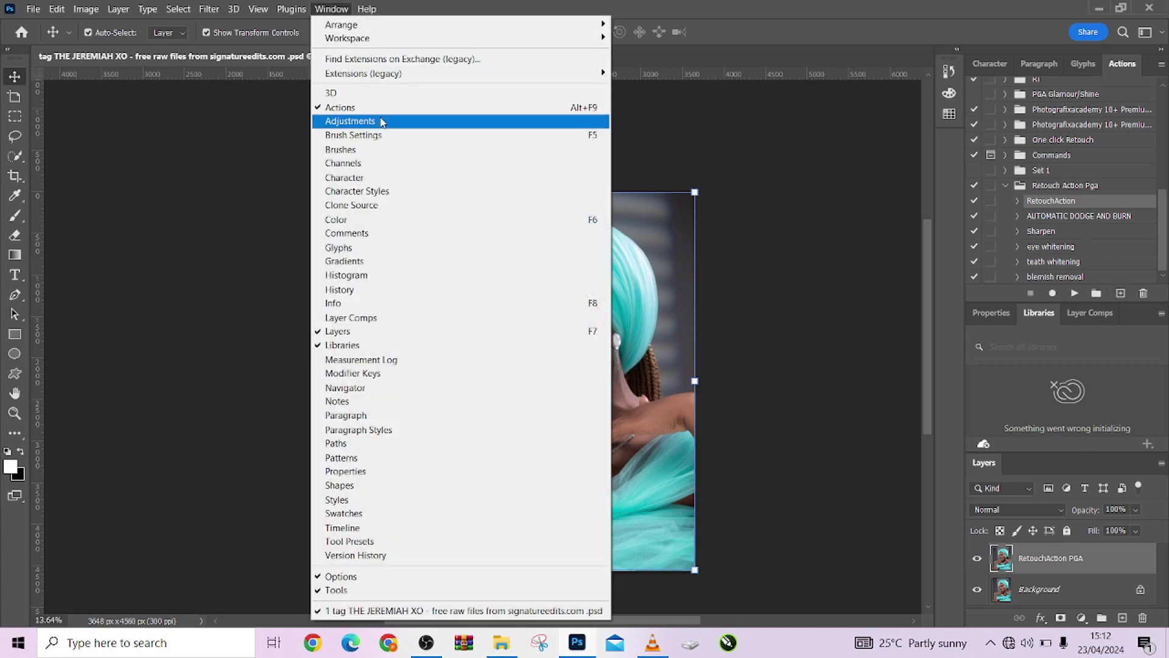
left_click(390, 290)
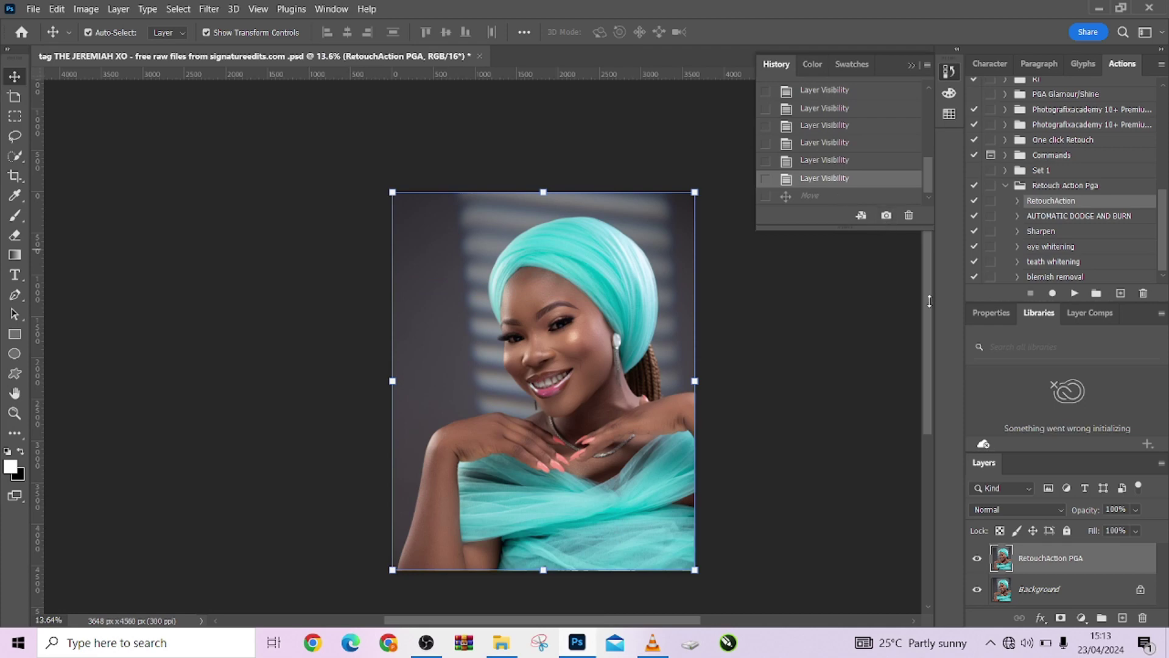
right_click(1075, 589)
left_click(1071, 542)
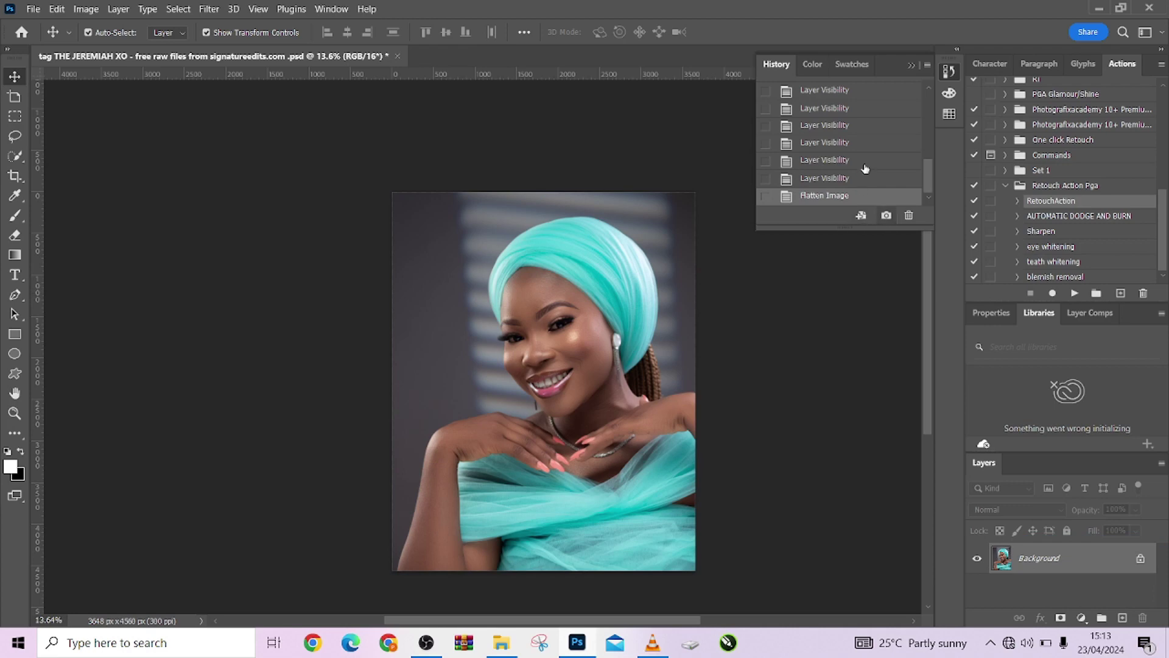
Switch between the original snapshot and Snapshot 1 in History to compare the face
scroll(865, 168, "up", 10)
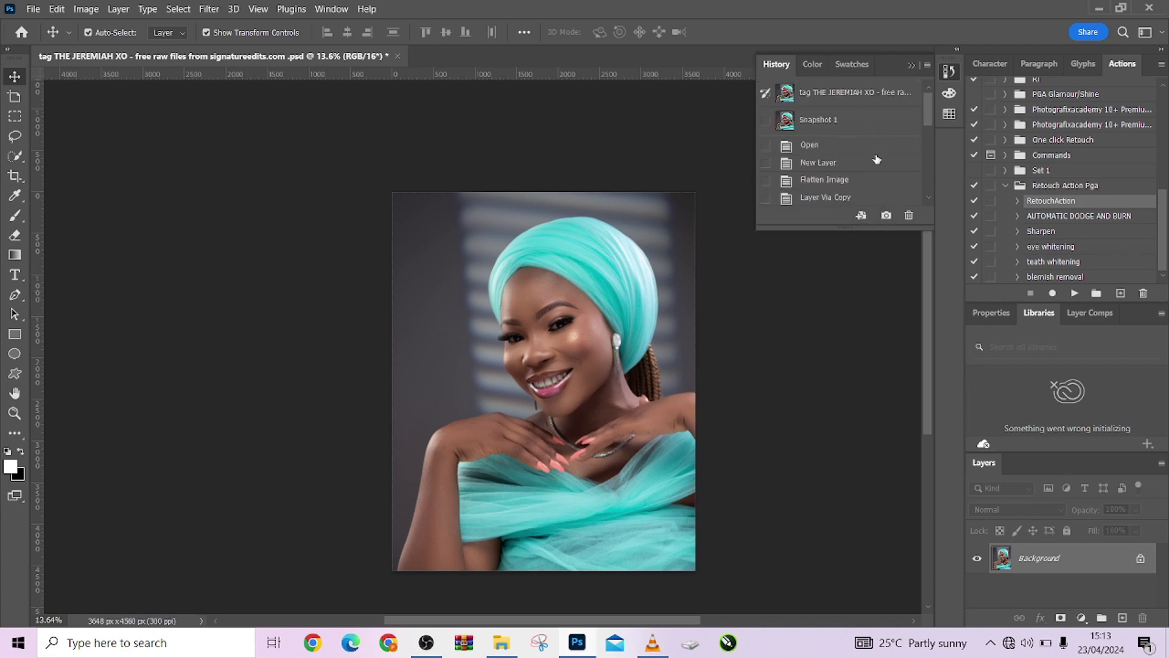
scroll(691, 268, "up", 10)
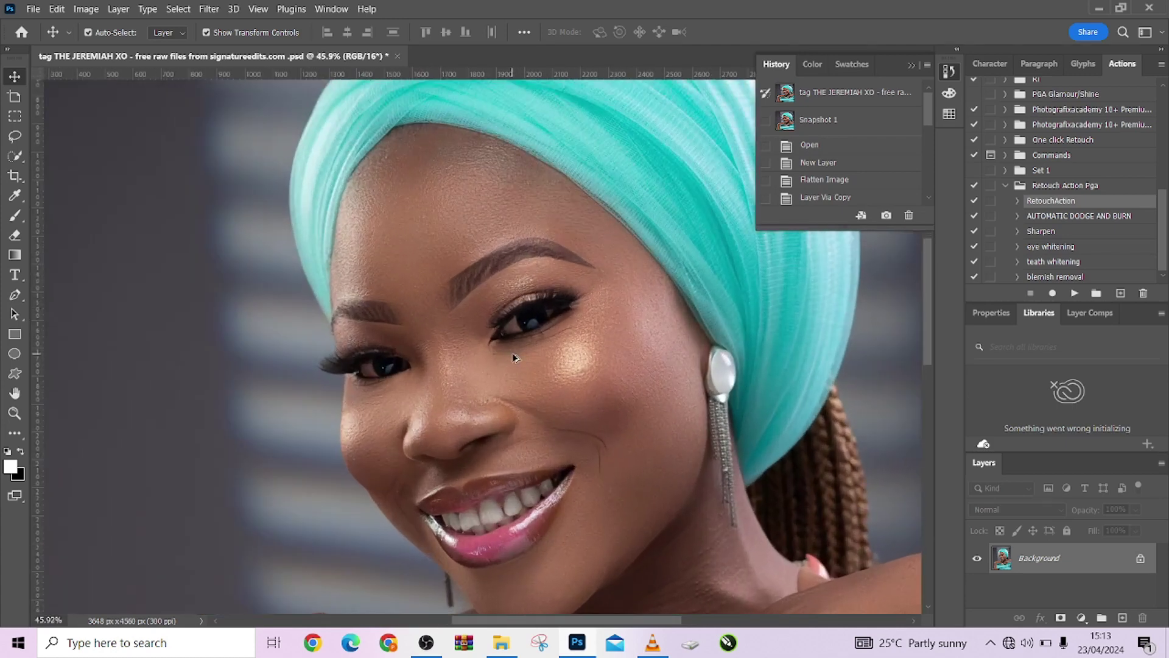
scroll(585, 321, "down", 3)
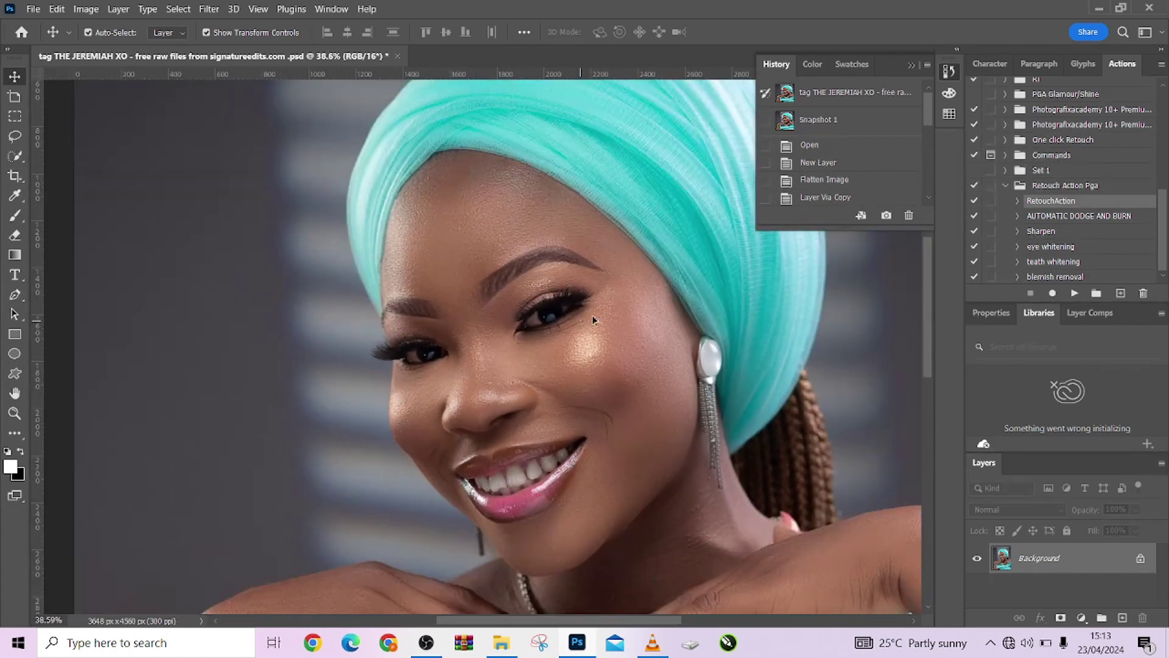
left_click(847, 94)
left_click(846, 117)
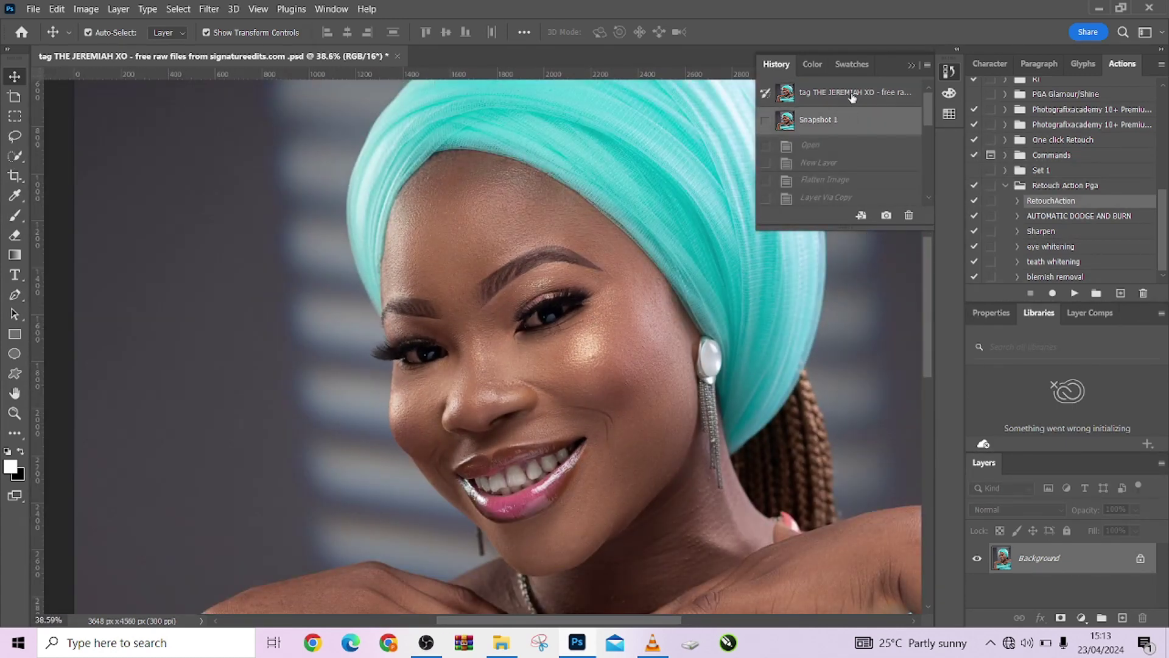
left_click(851, 95)
left_click(843, 122)
left_click(848, 94)
left_click(846, 120)
scroll(548, 322, "down", 3)
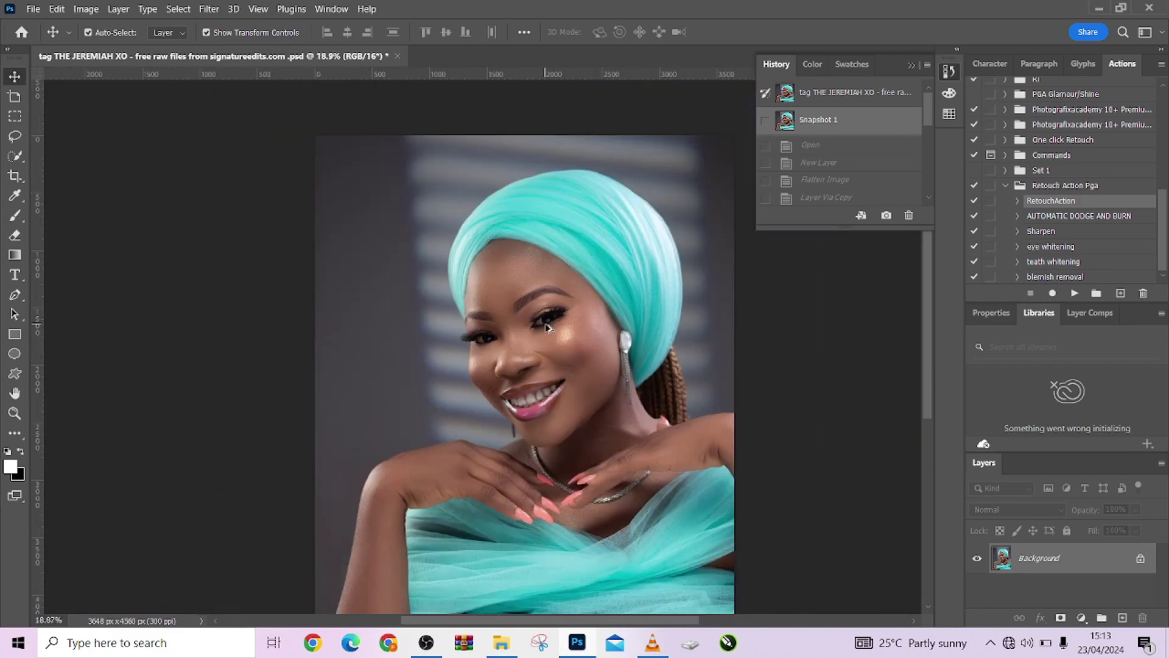
scroll(694, 465, "up", 3)
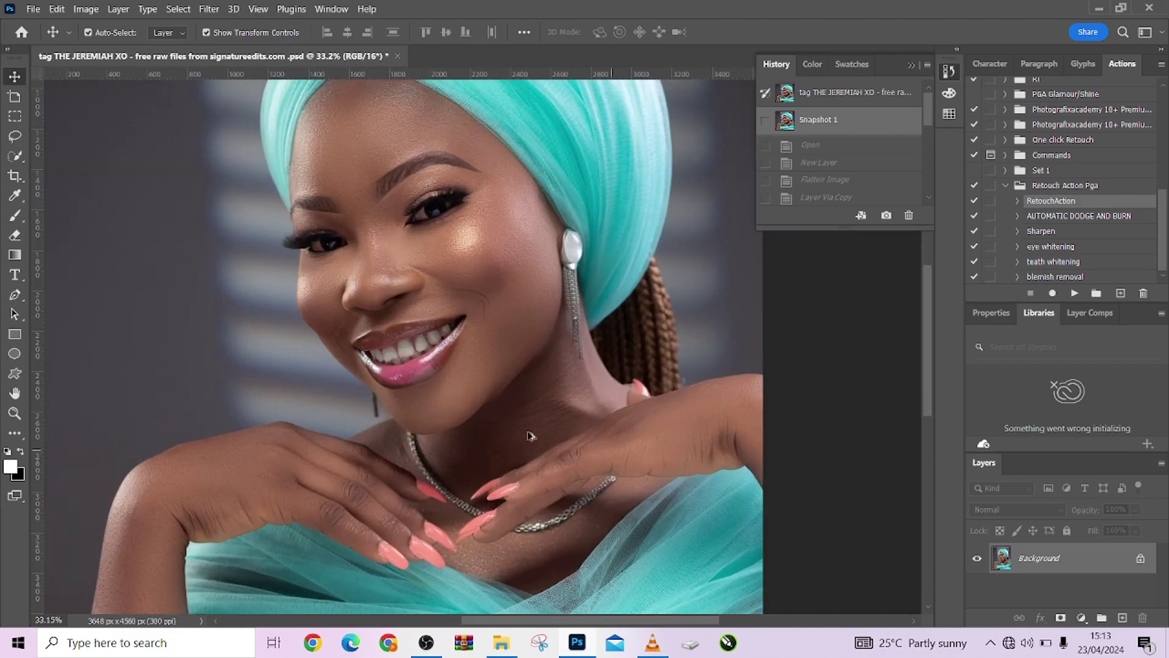
left_click_drag(478, 362, 534, 469)
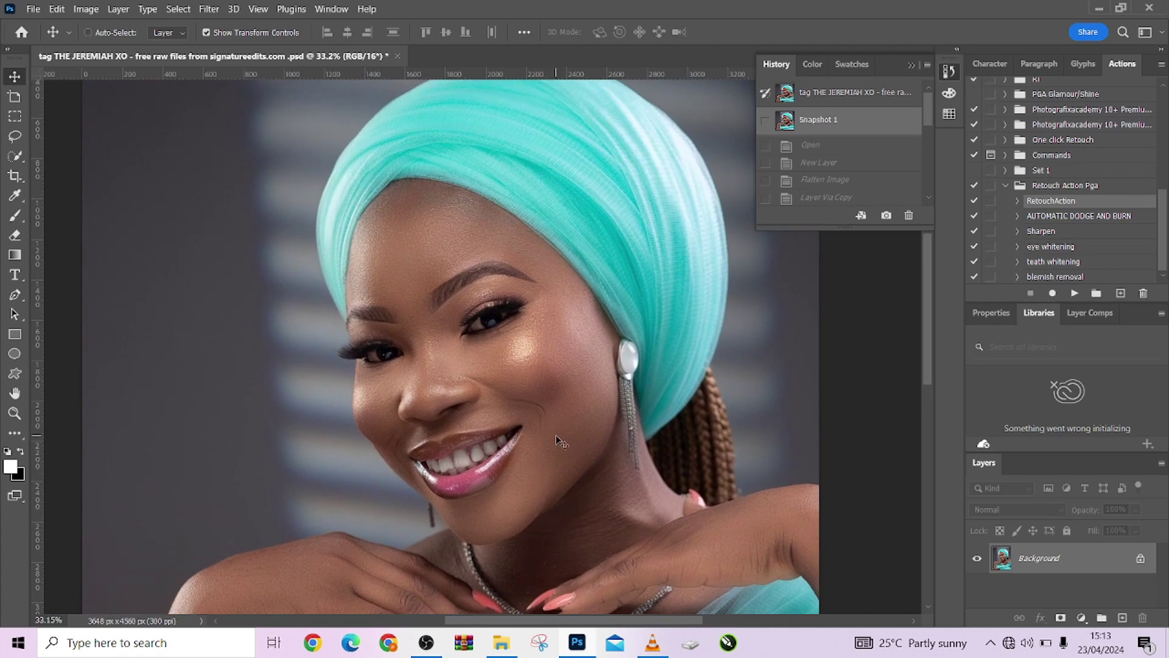
Undo back to RetouchAction PGA above Background, duplicating it with Ctrl+J and undoing the copy
key("ctrl+z")
key("ctrl+z")
key("ctrl+z")
key("ctrl+z")
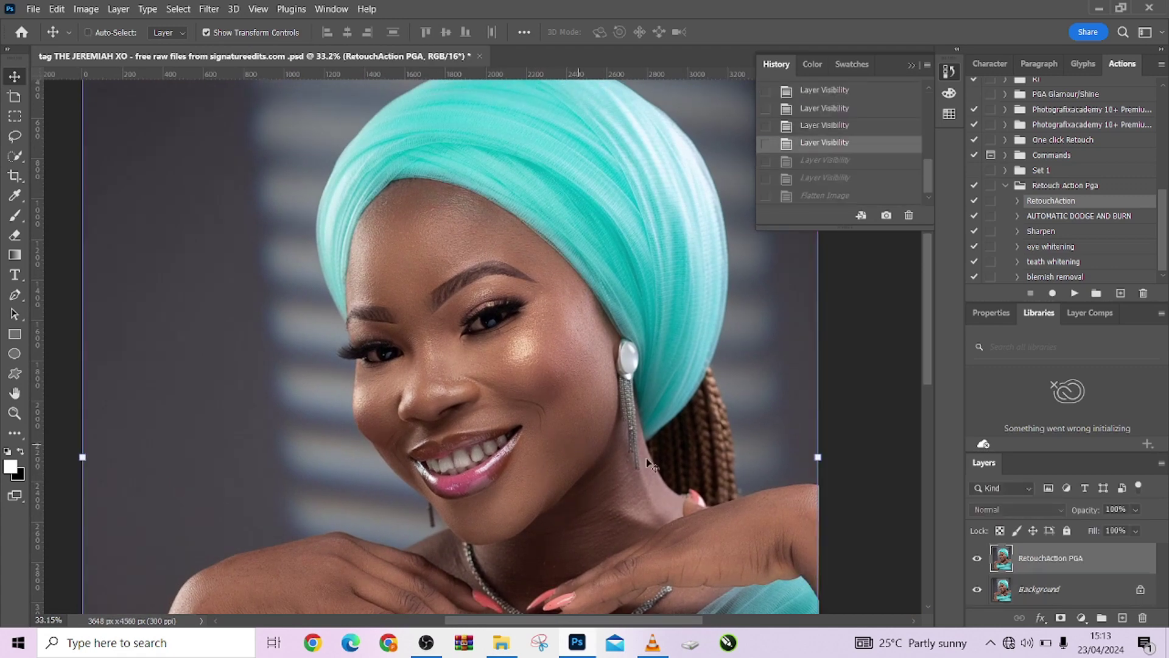
left_click(977, 559)
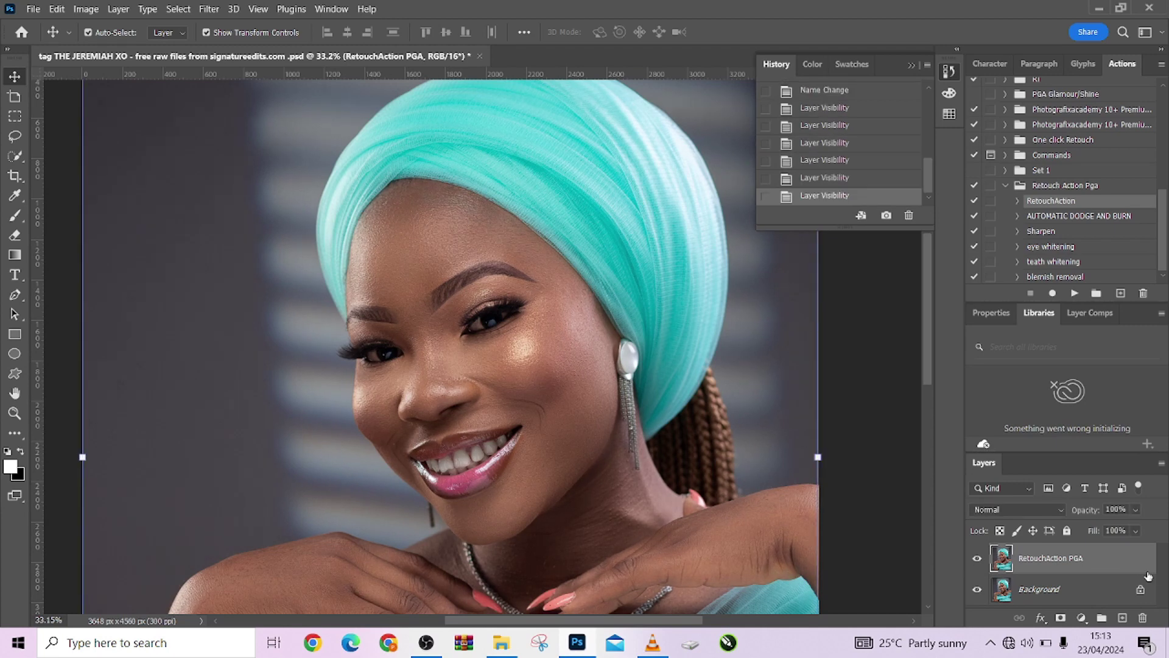
key("ctrl+j")
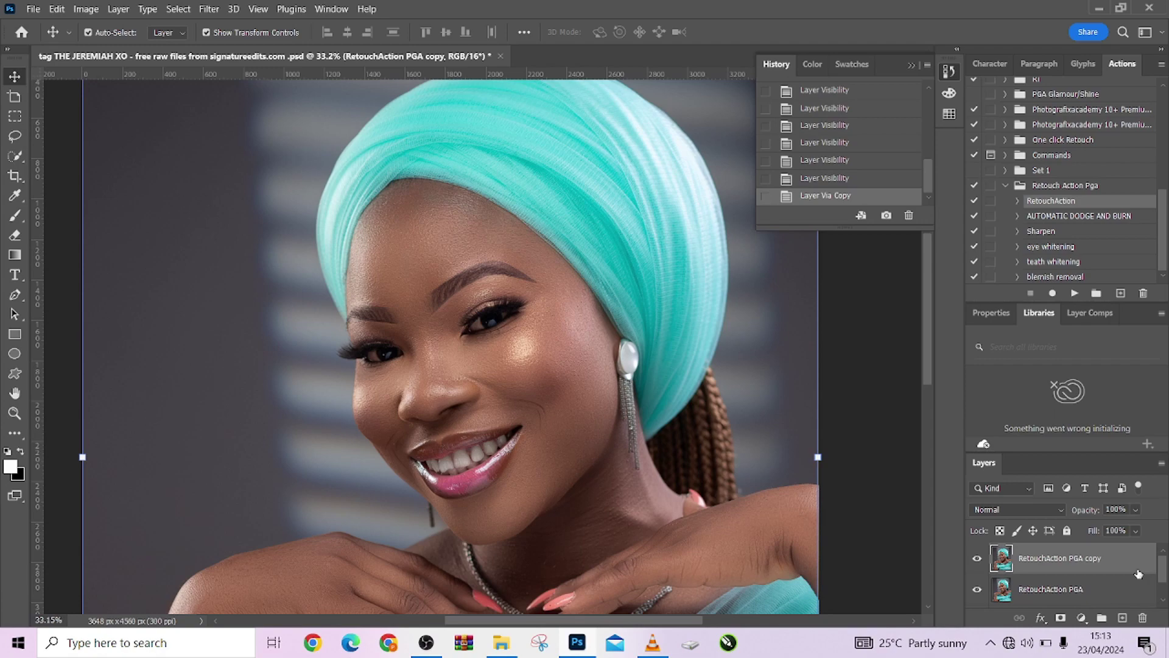
key("ctrl+z")
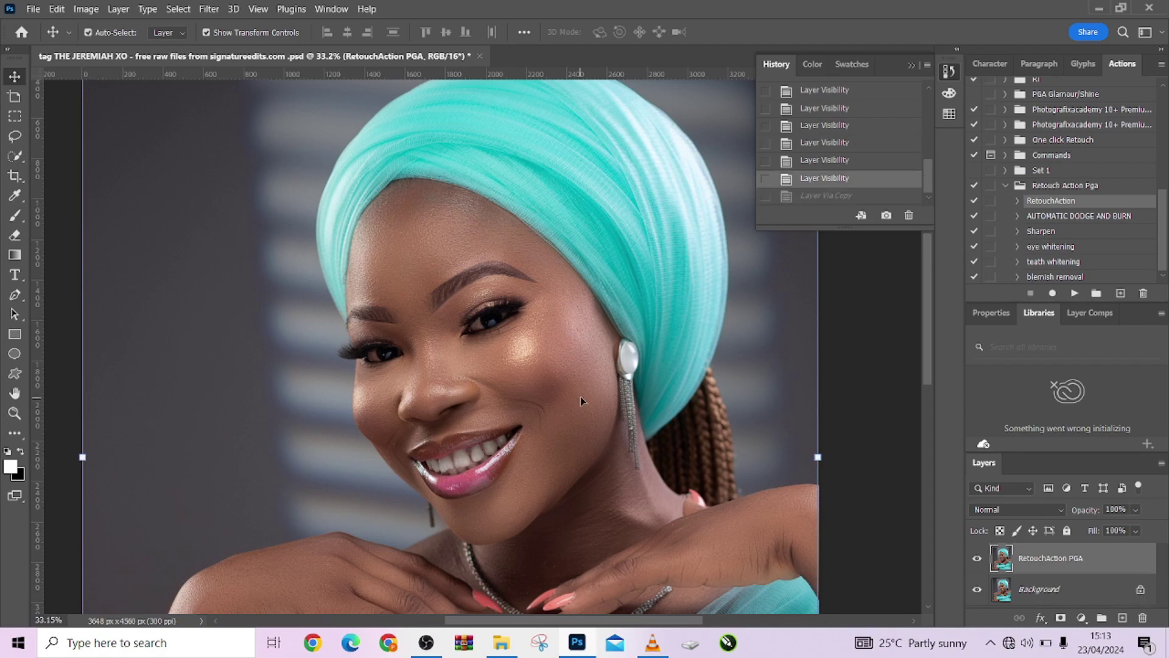
scroll(564, 347, "down", 2)
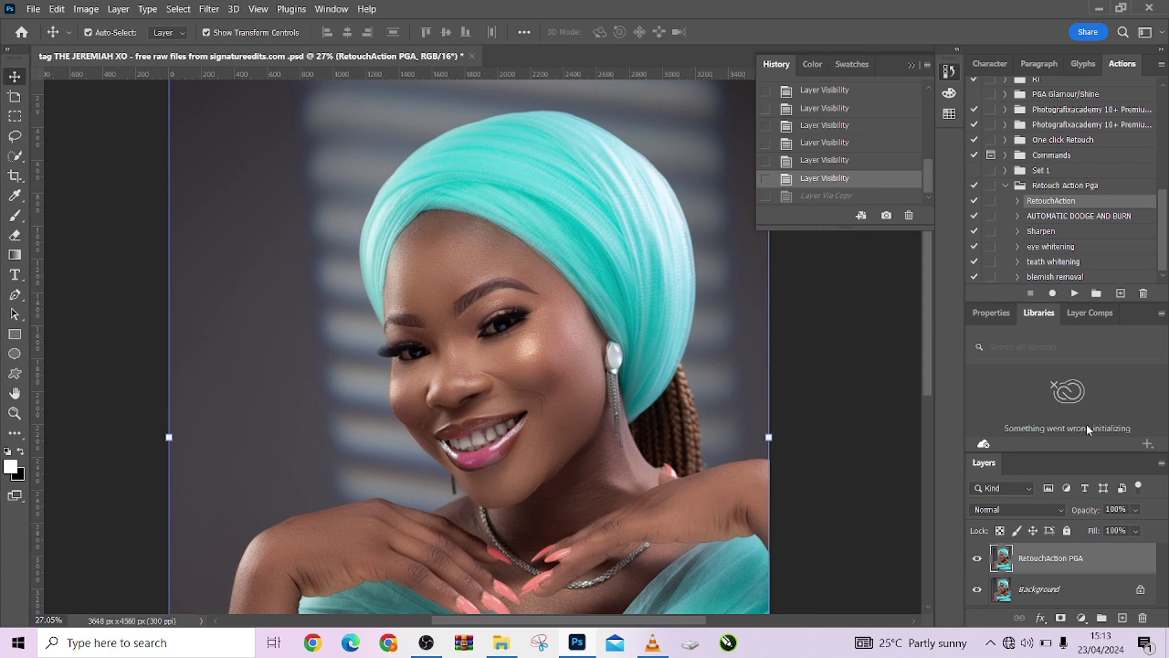
Merge the RetouchAction PGA layer down with Flatten Image, leaving only Background
right_click(1081, 588)
left_click(1065, 547)
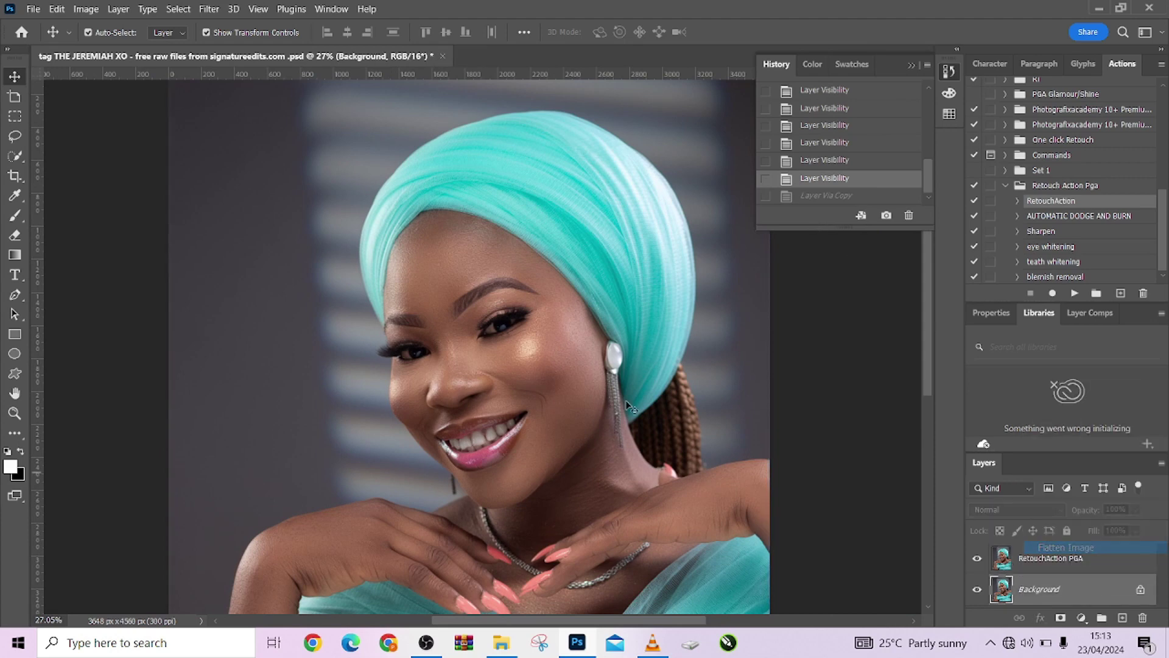
scroll(420, 304, "down", 5)
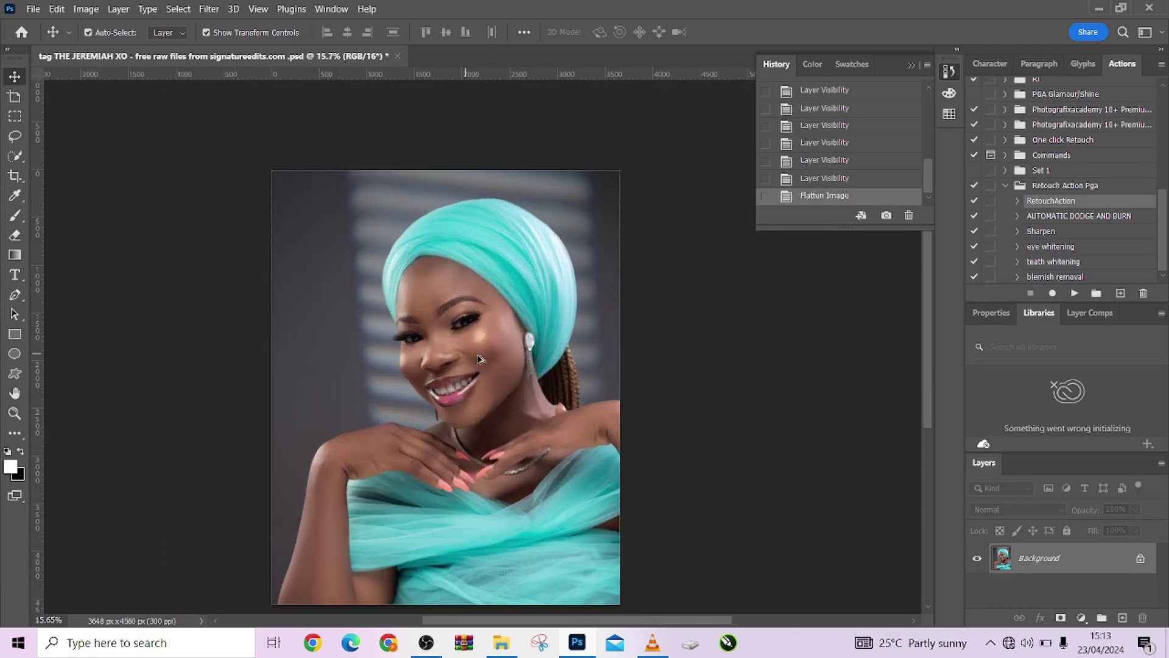
left_click(1081, 617)
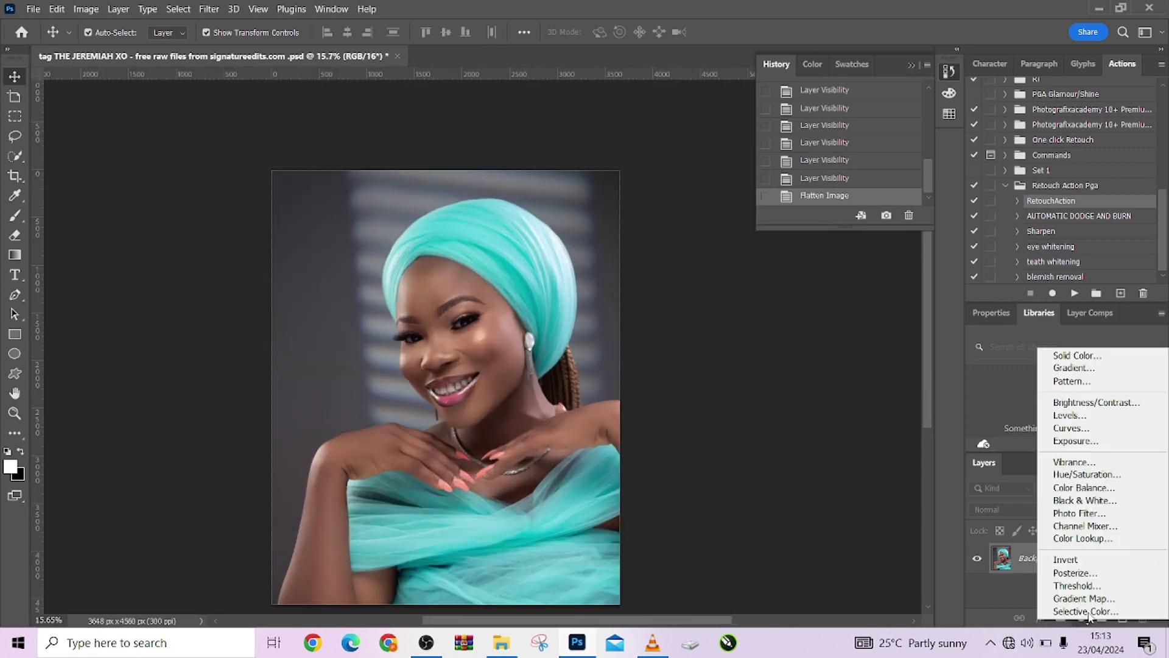
Add a Color Fill 1 layer of #845e4d sampled from her arm, blended as Soft Light
left_click(1088, 356)
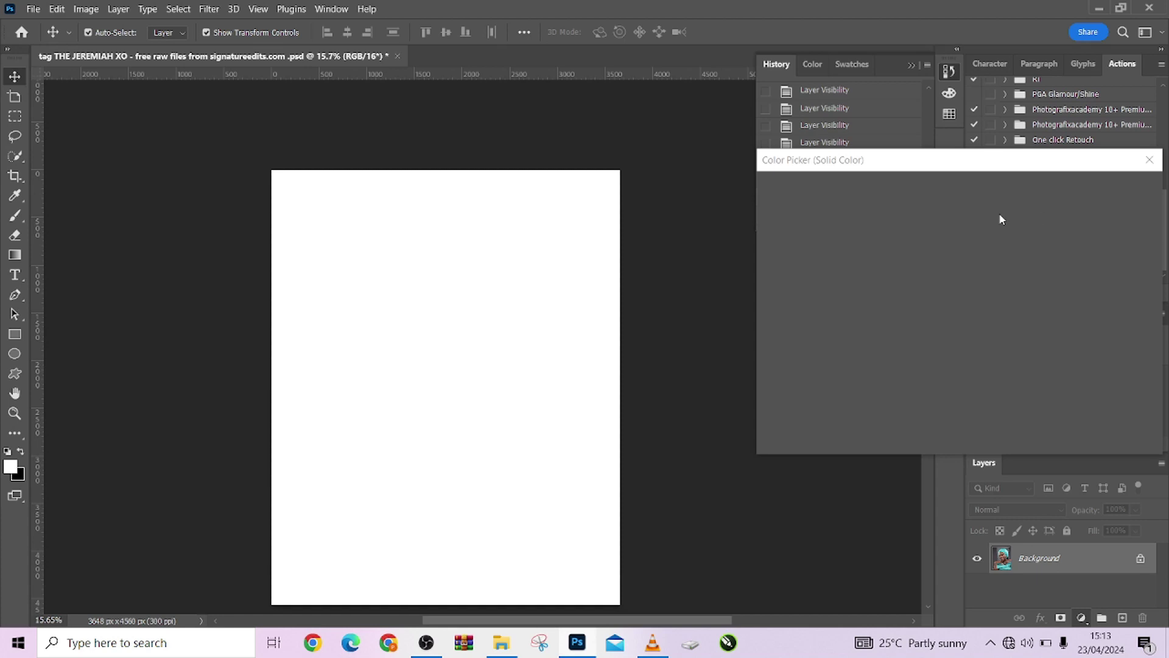
left_click(1088, 188)
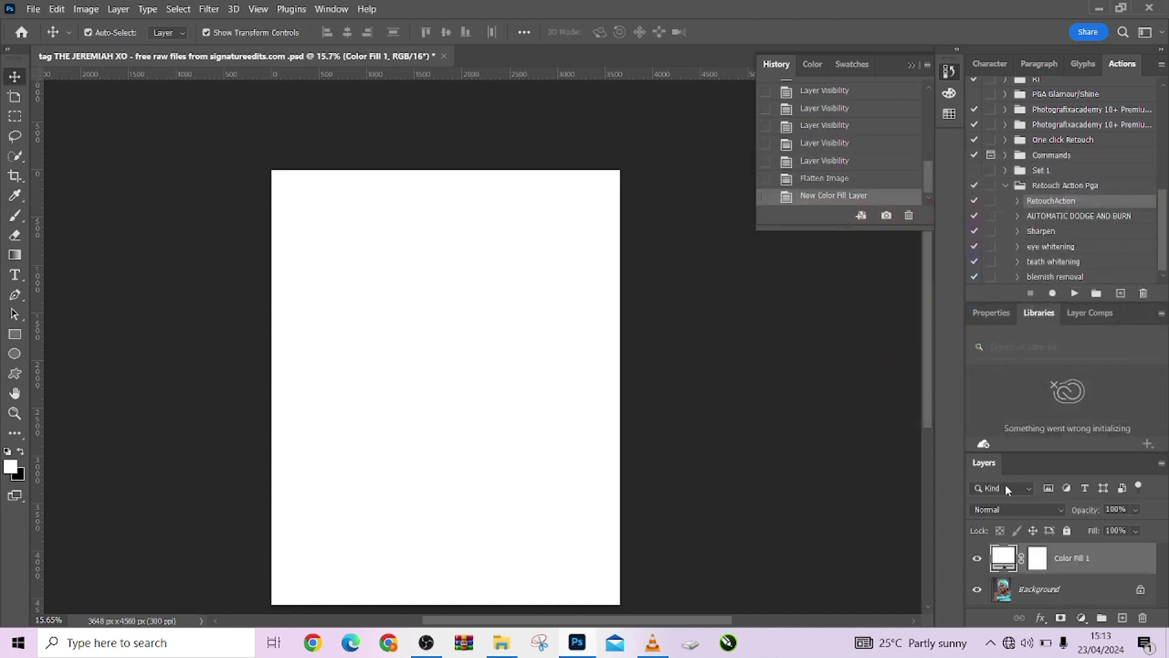
left_click(976, 557)
double_click(1003, 559)
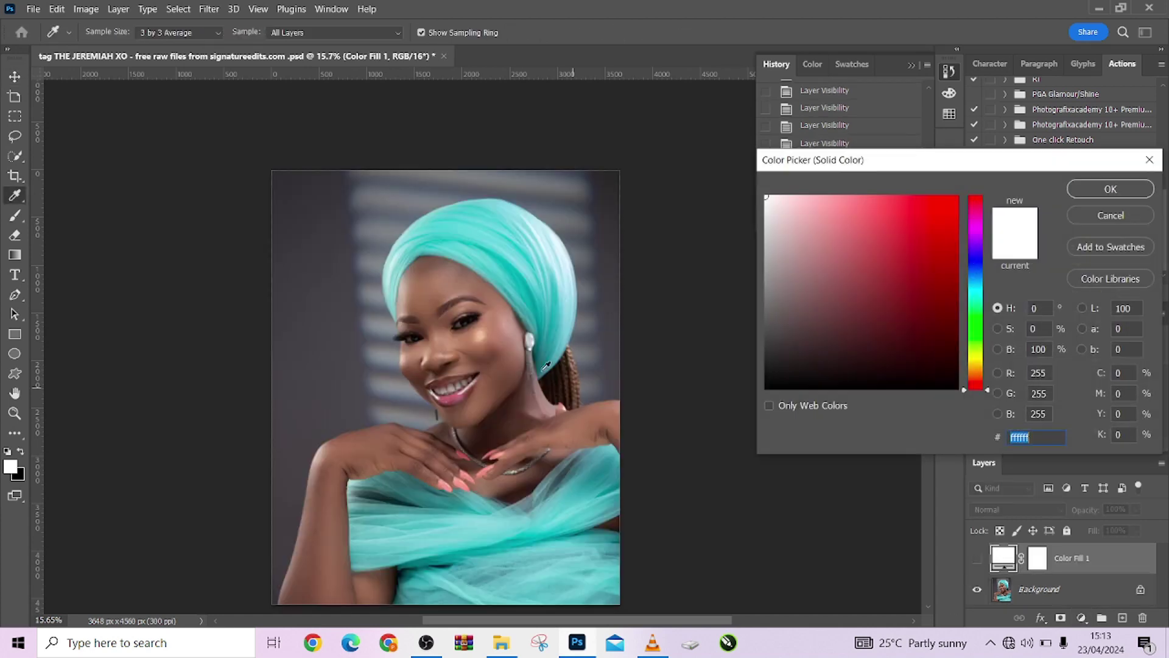
left_click(332, 477)
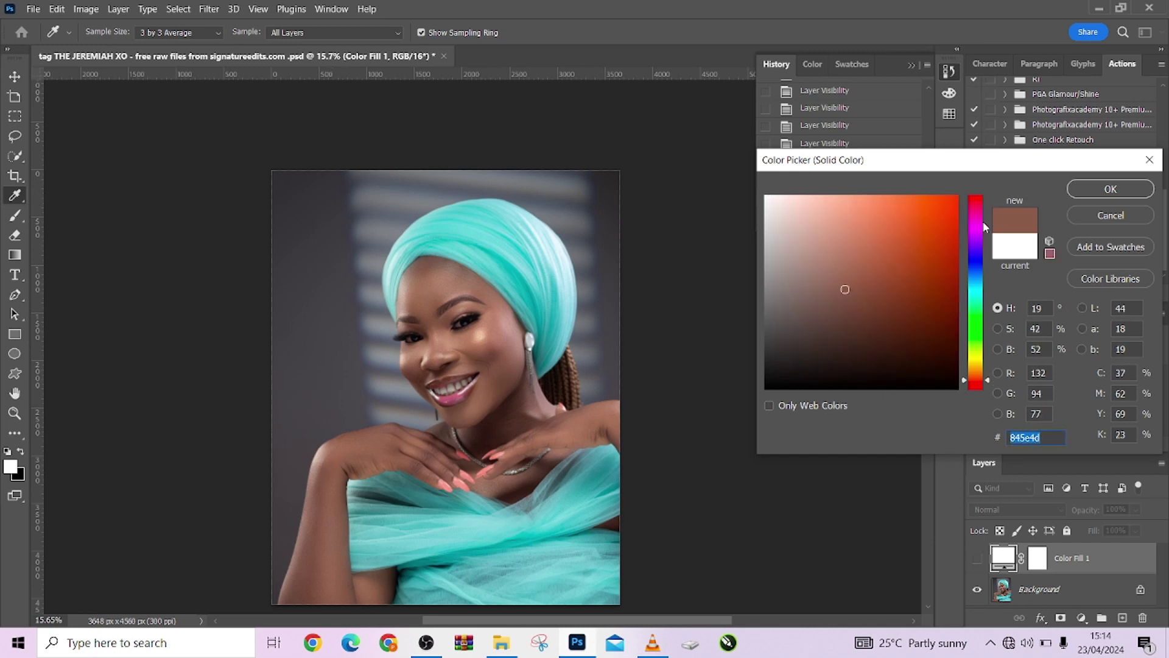
left_click(1092, 188)
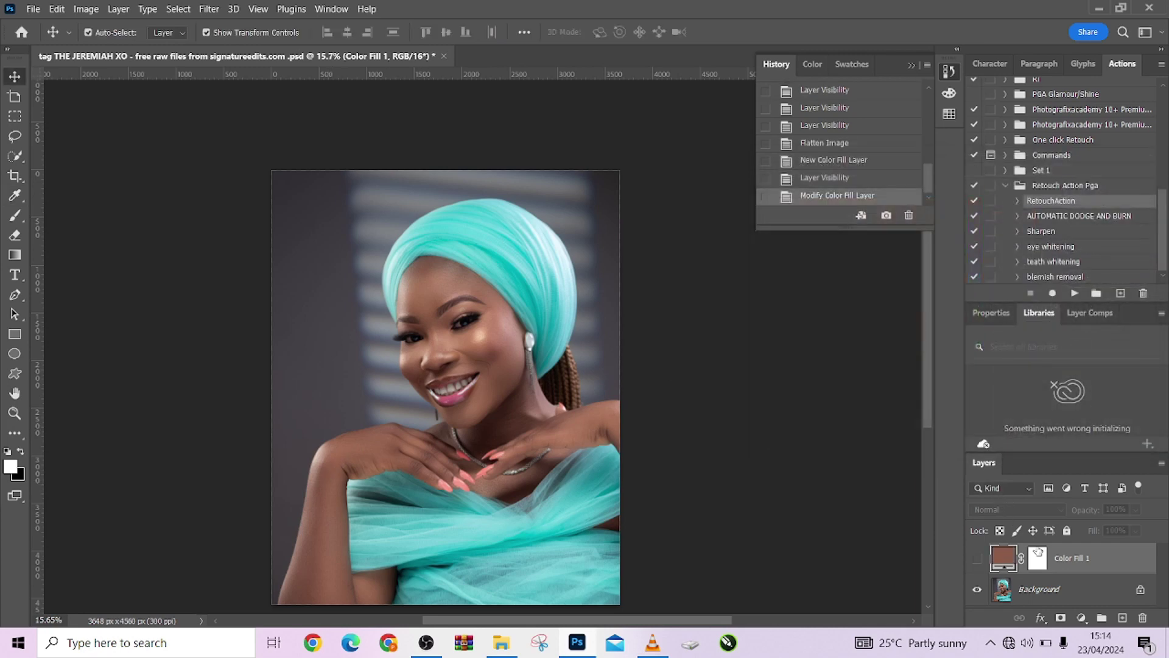
left_click(977, 557)
left_click(998, 510)
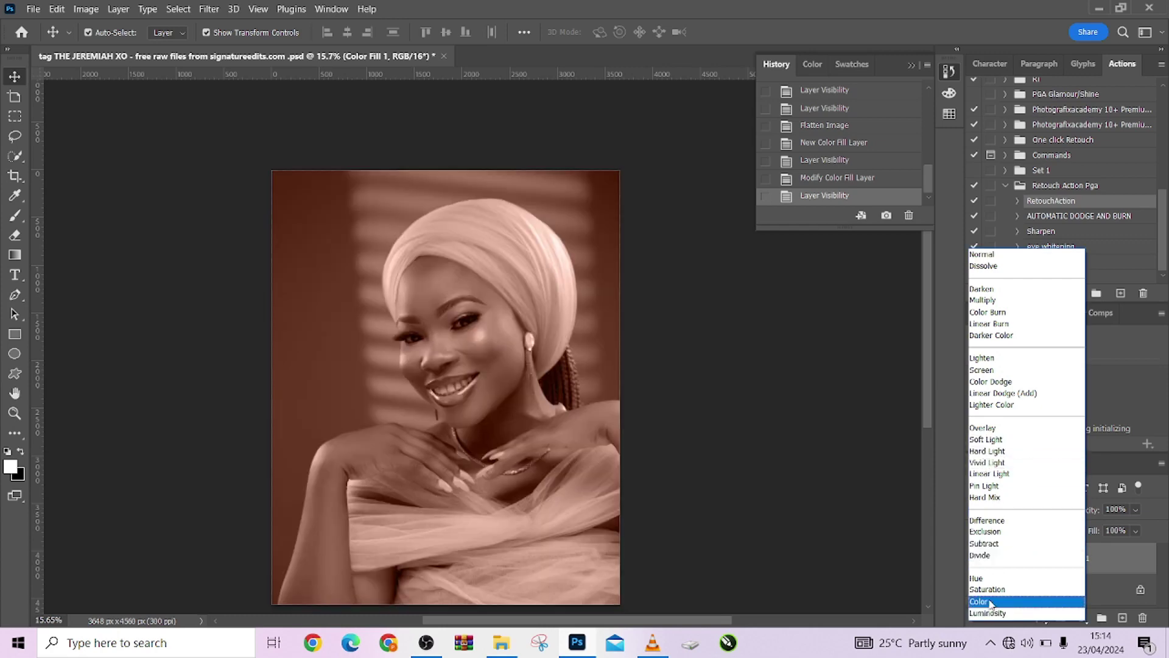
left_click(1000, 440)
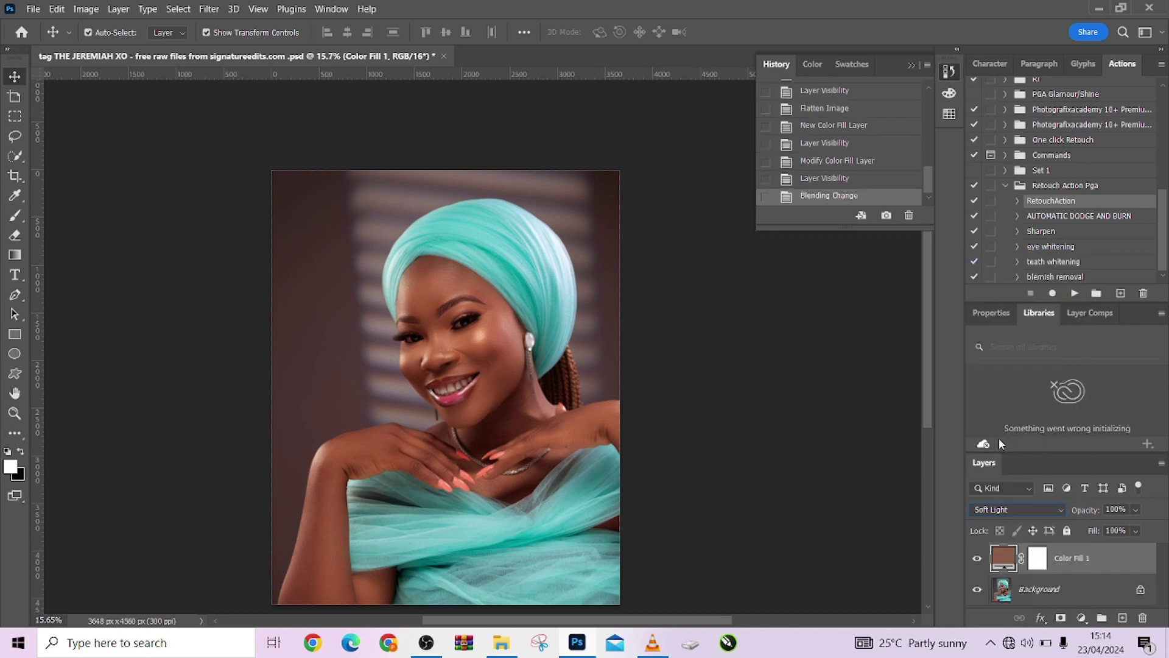
Duplicate Background, add a mask, and select the skin with Select > Color Range
left_click(977, 558)
left_click_drag(1011, 589, 1122, 617)
left_click(1060, 618)
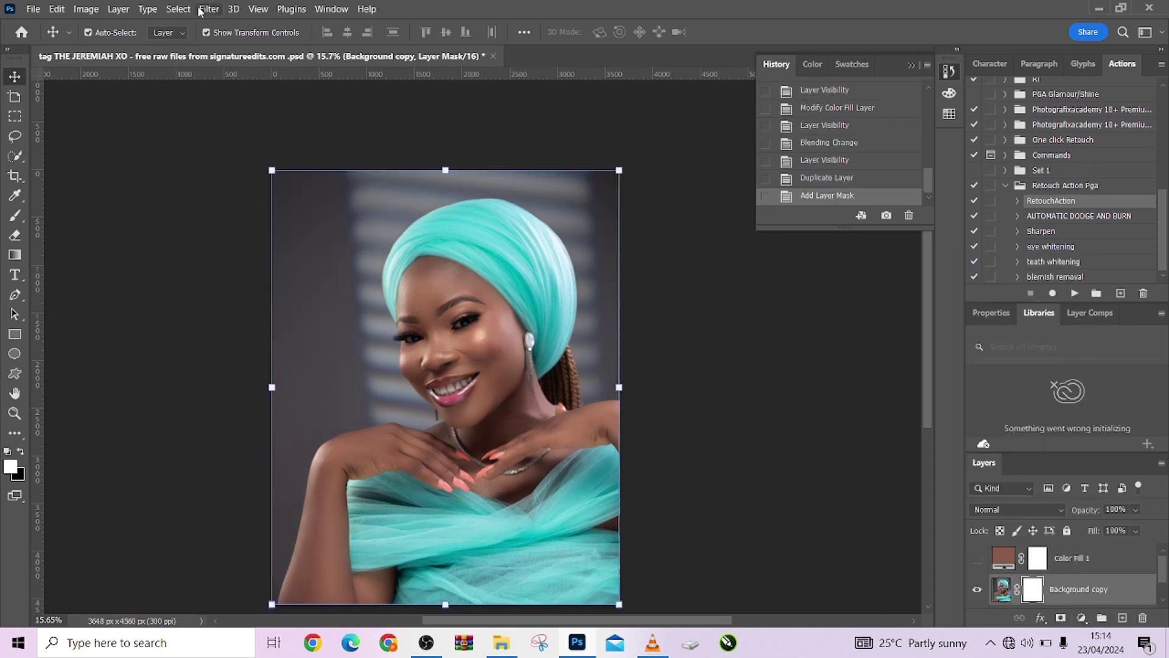
left_click(179, 9)
left_click(221, 149)
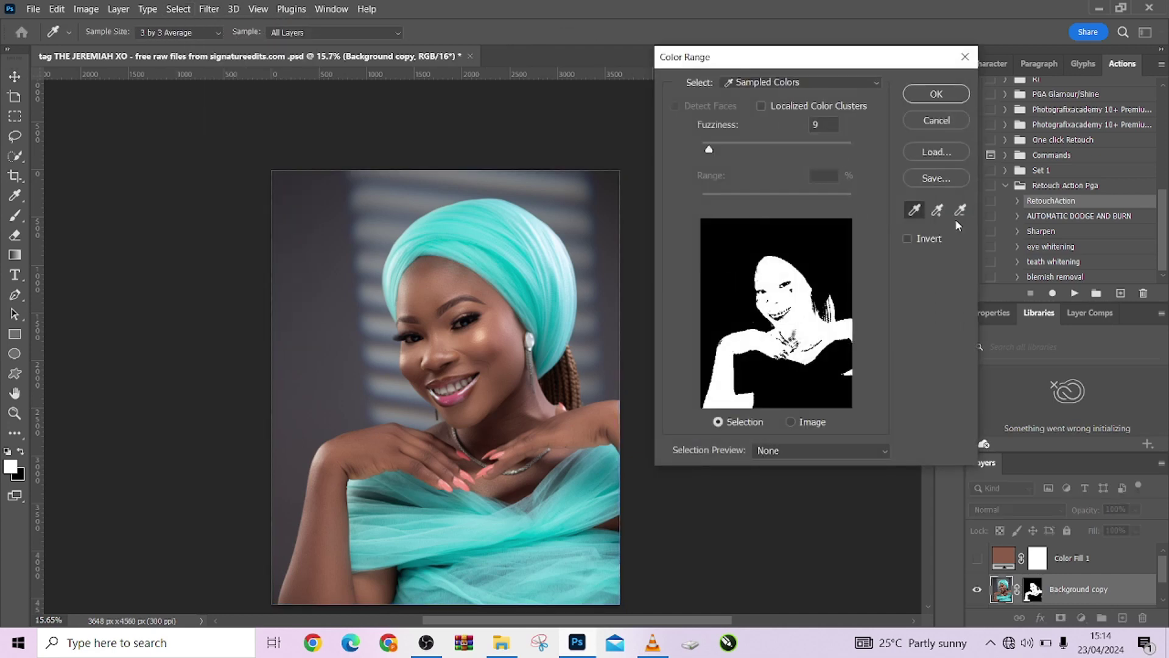
left_click(924, 97)
Move the skin mask onto Color Fill 1 and delete the Background copy layer
left_click(1045, 590)
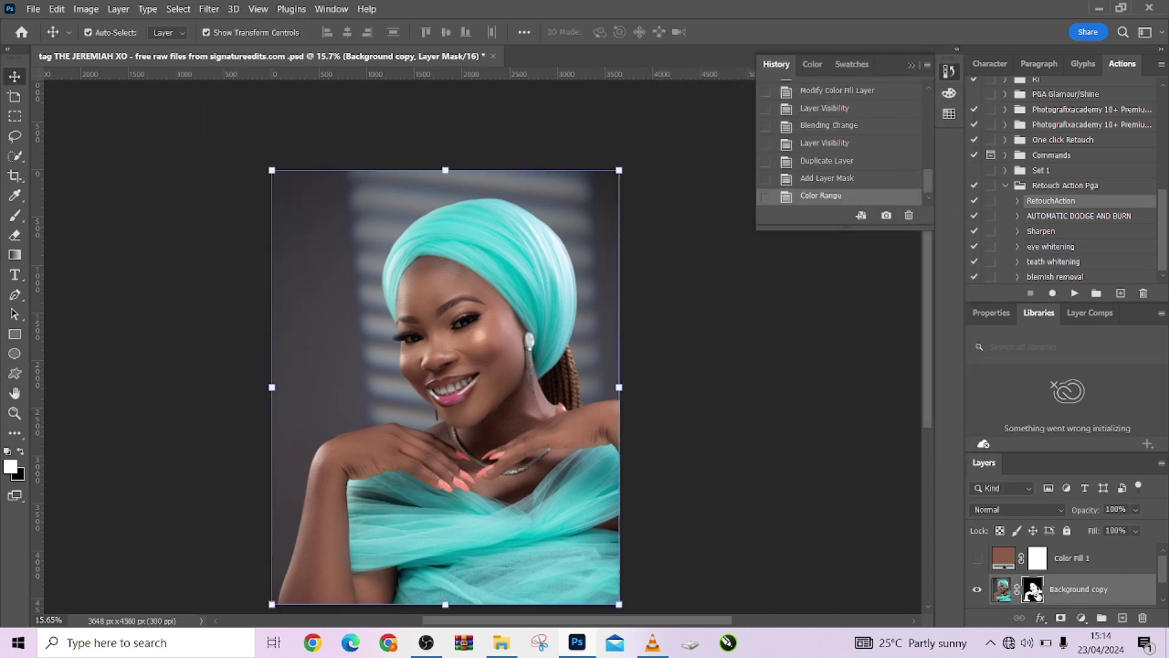
left_click_drag(1033, 590, 1037, 558)
left_click(976, 558)
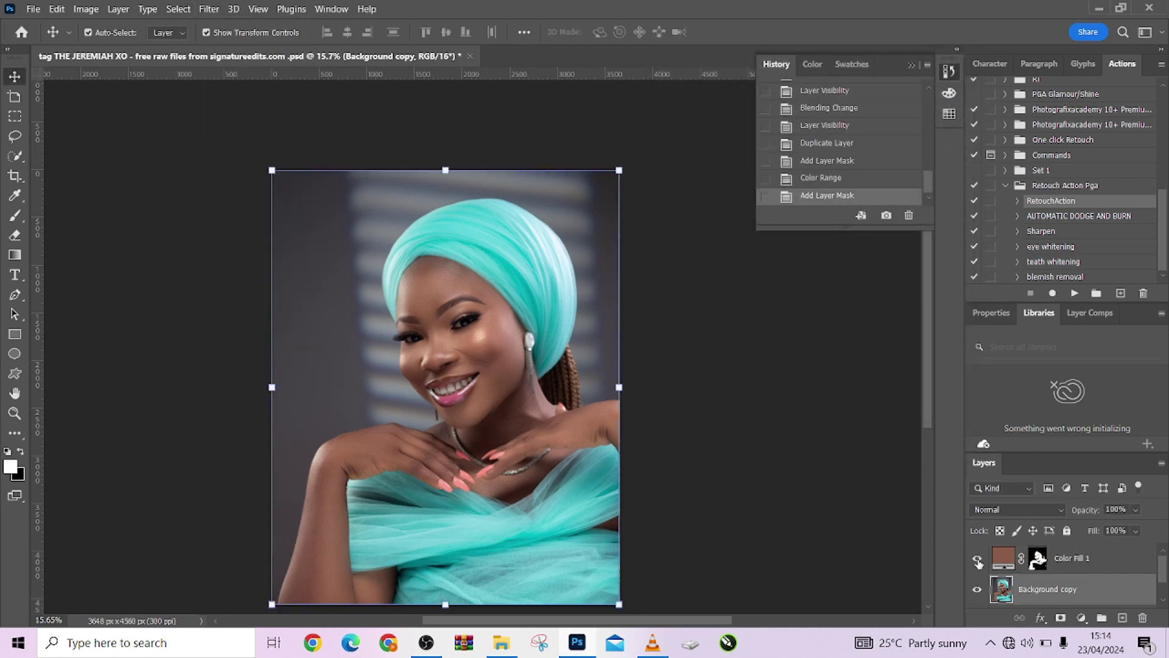
left_click(1143, 618)
left_click(1037, 558)
Resize the brush and paint on the Color Fill 1 mask around the eyes
key("b")
scroll(476, 445, "up", 3)
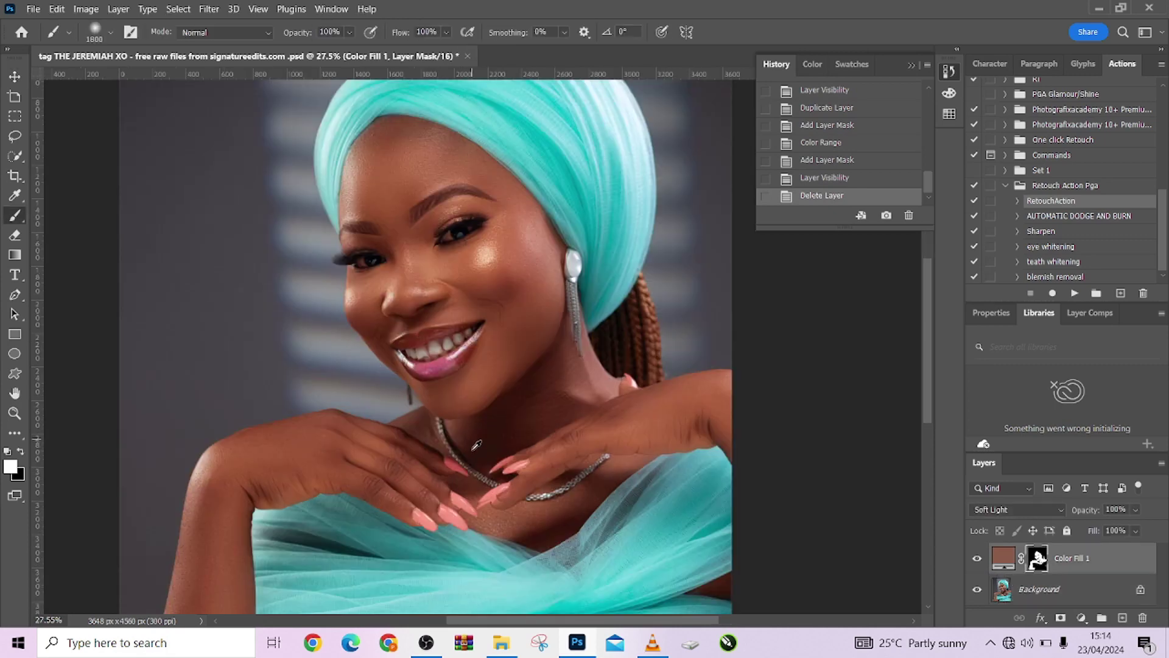
scroll(476, 445, "up", 3)
mouse_move(478, 445)
left_mouse_down()
mouse_move(363, 440)
mouse_move(420, 448)
left_mouse_up()
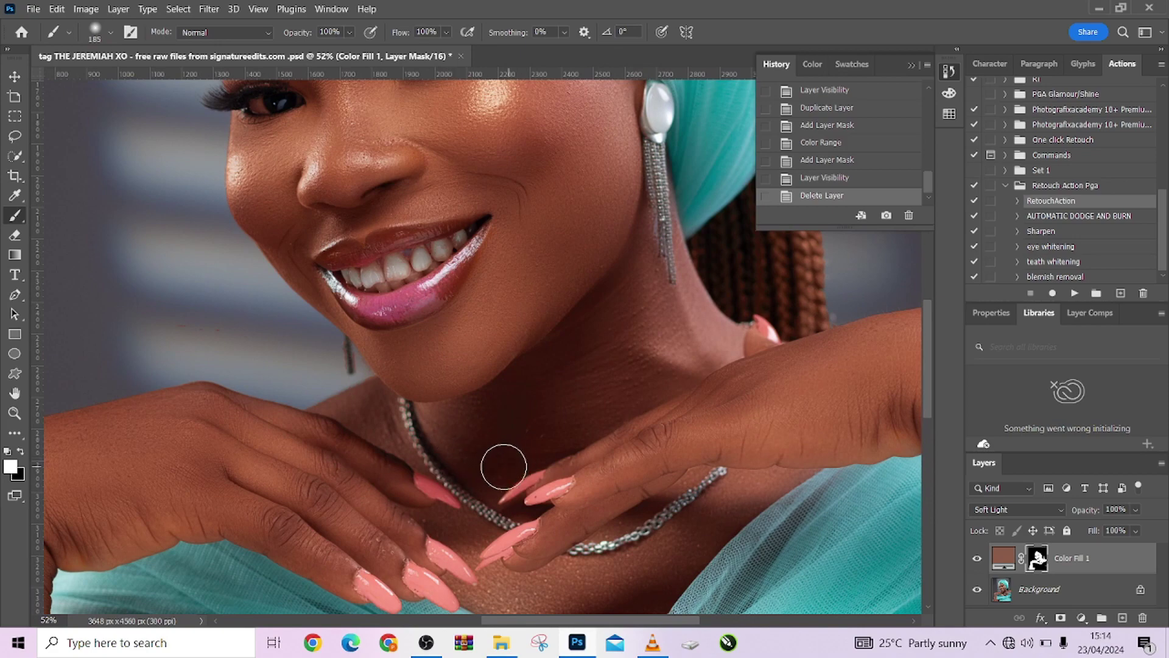
left_click_drag(616, 383, 499, 279)
scroll(499, 279, "up", 5)
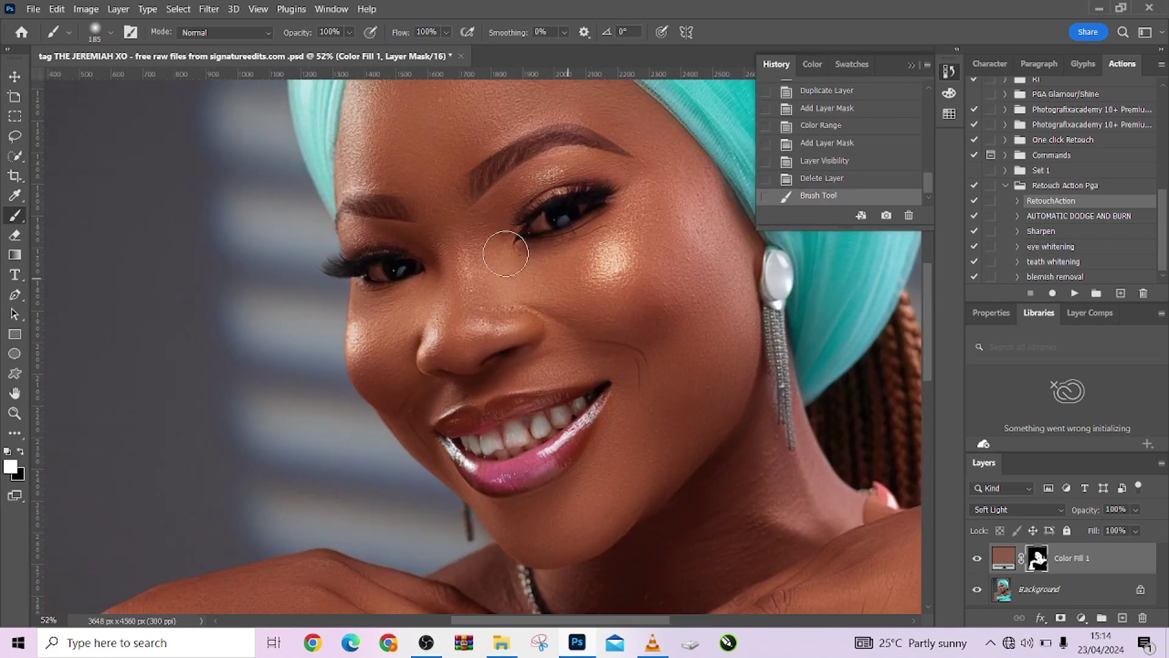
left_click(510, 299)
With a smaller black brush, remove the fill along the upper eyelid and lower lash line
scroll(510, 299, "up", 5)
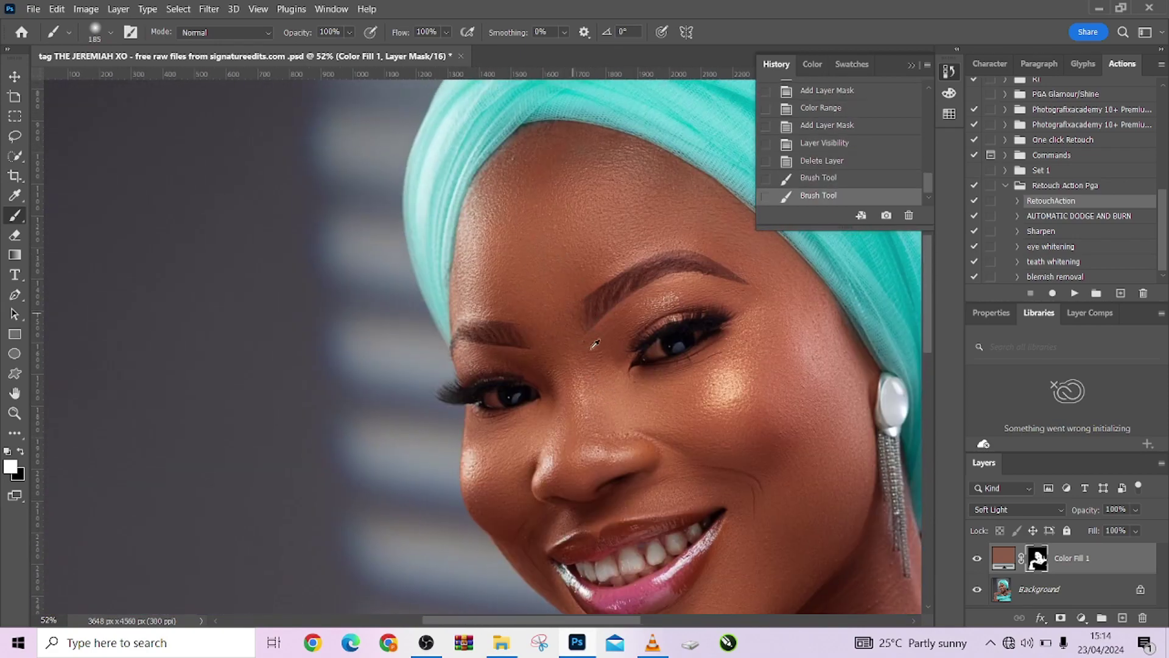
left_click_drag(594, 344, 577, 360)
key("x")
left_click_drag(648, 341, 710, 330)
left_click_drag(471, 401, 542, 395)
Paint white with a 120 px brush to restore the fill on the forehead
key("x")
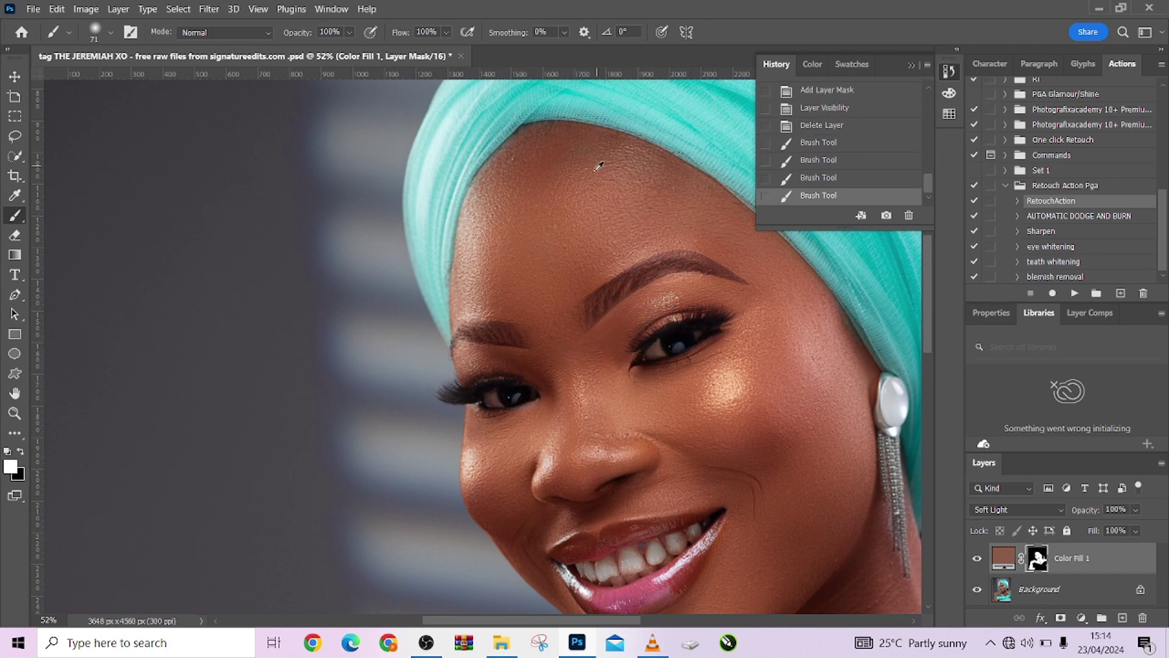
key("bracketright")
key("bracketright")
key("bracketright")
key("bracketright")
key("bracketright")
left_click(573, 163)
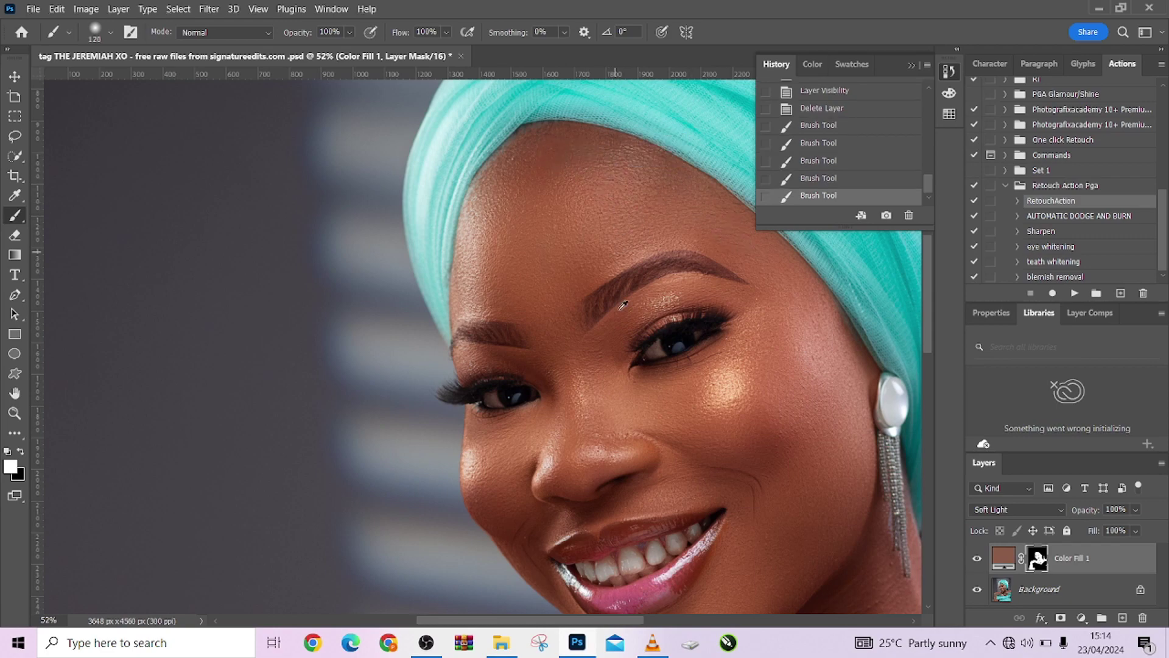
scroll(712, 412, "down", 3)
scroll(731, 389, "down", 3)
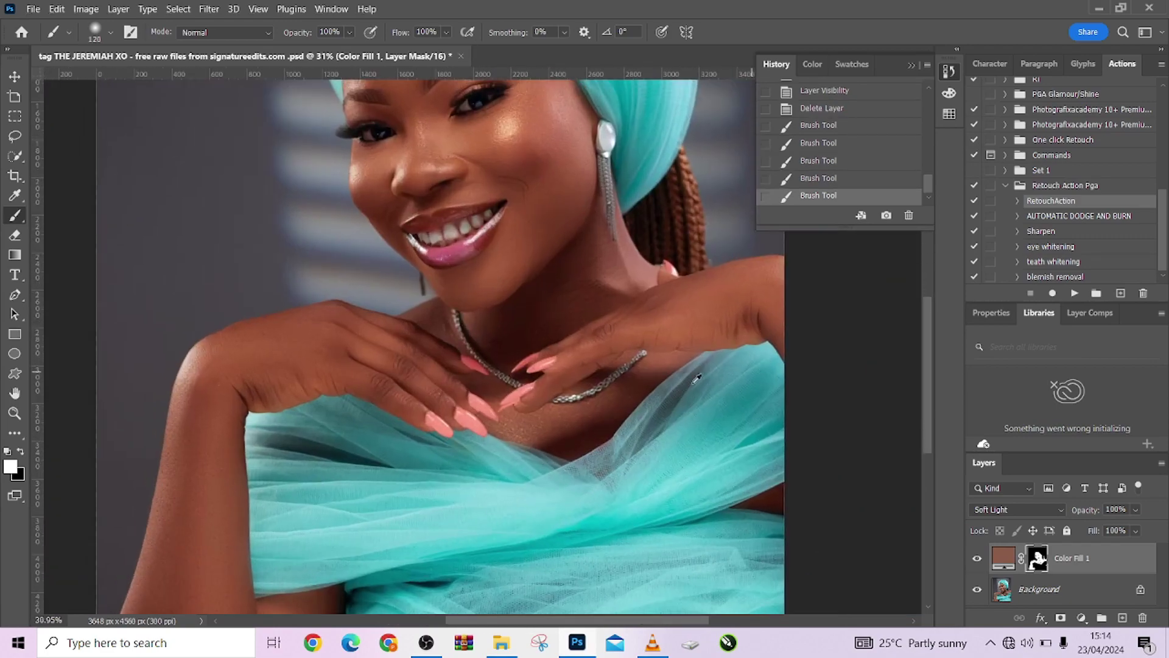
scroll(408, 419, "up", 2)
scroll(590, 331, "up", 5)
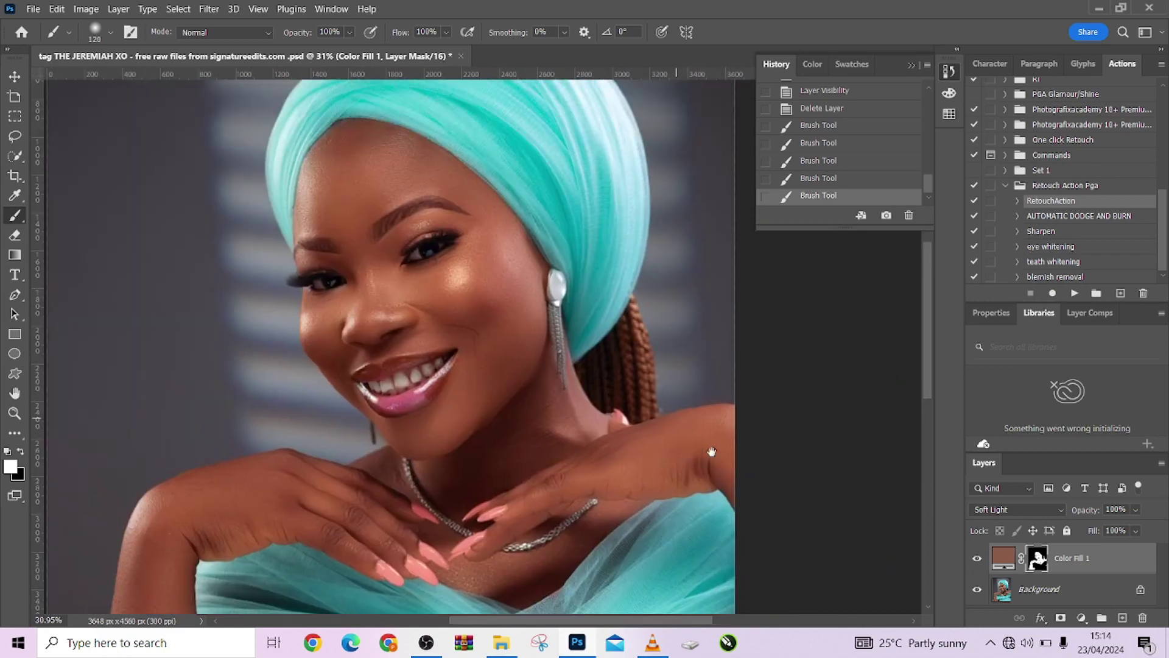
scroll(585, 316, "down", 3)
scroll(579, 302, "down", 3)
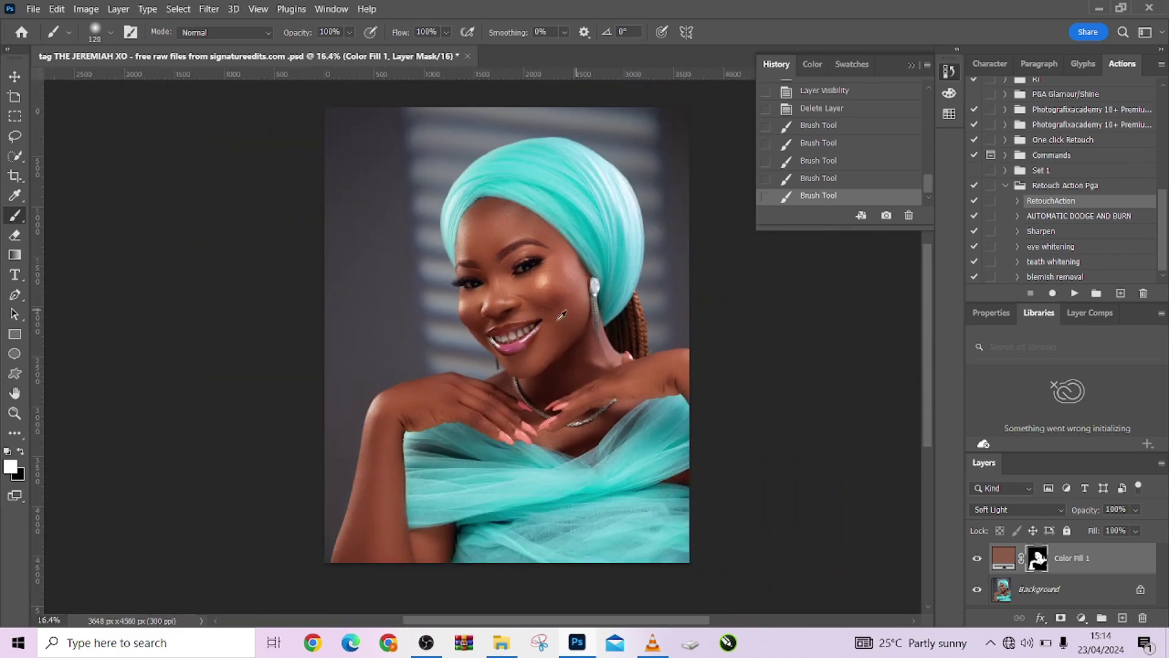
scroll(547, 317, "up", 3)
scroll(548, 316, "down", 3)
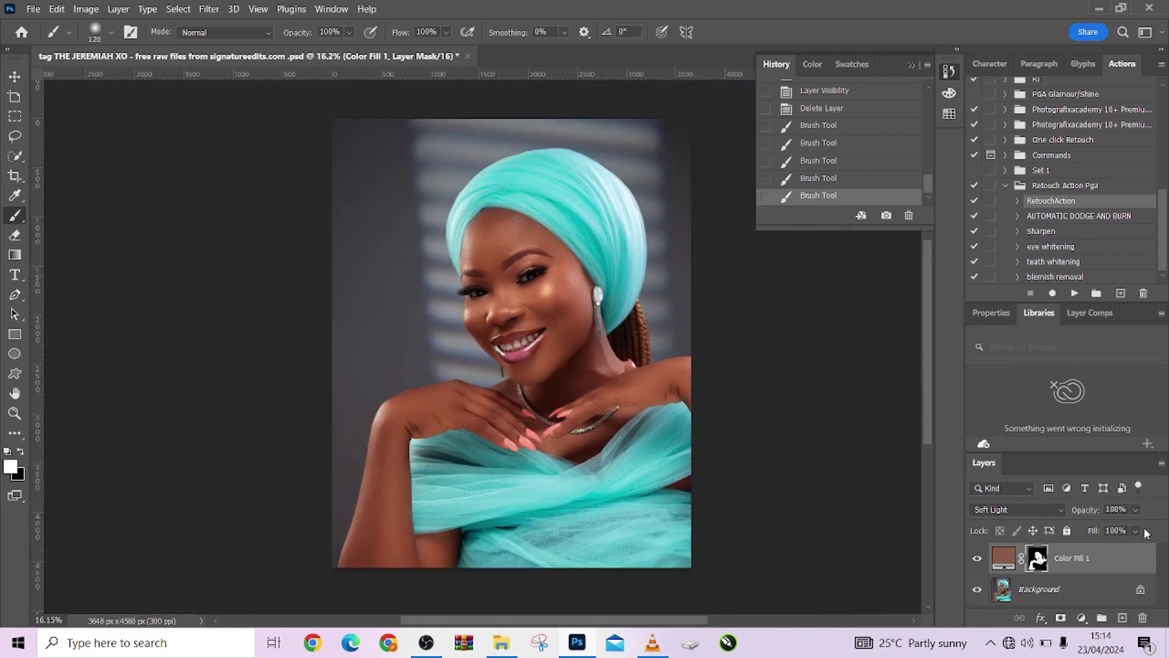
Lower Color Fill 1's fill to about 49% and brighten its skin-tone colour
left_click(1135, 530)
left_click_drag(1116, 554, 1116, 551)
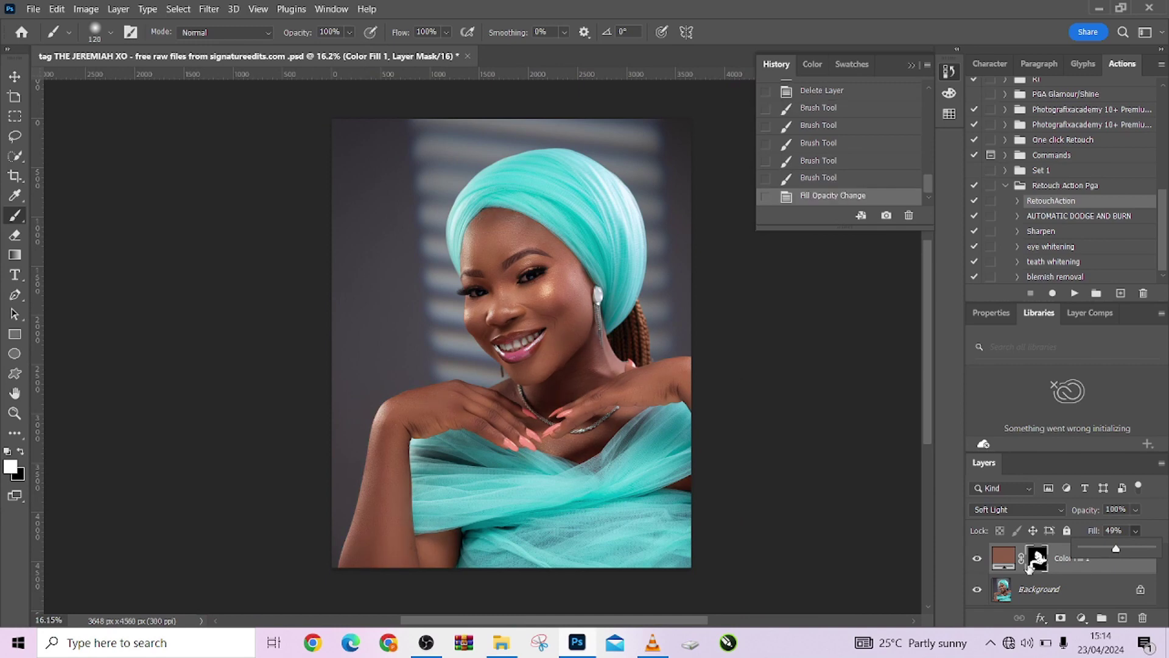
double_click(1003, 557)
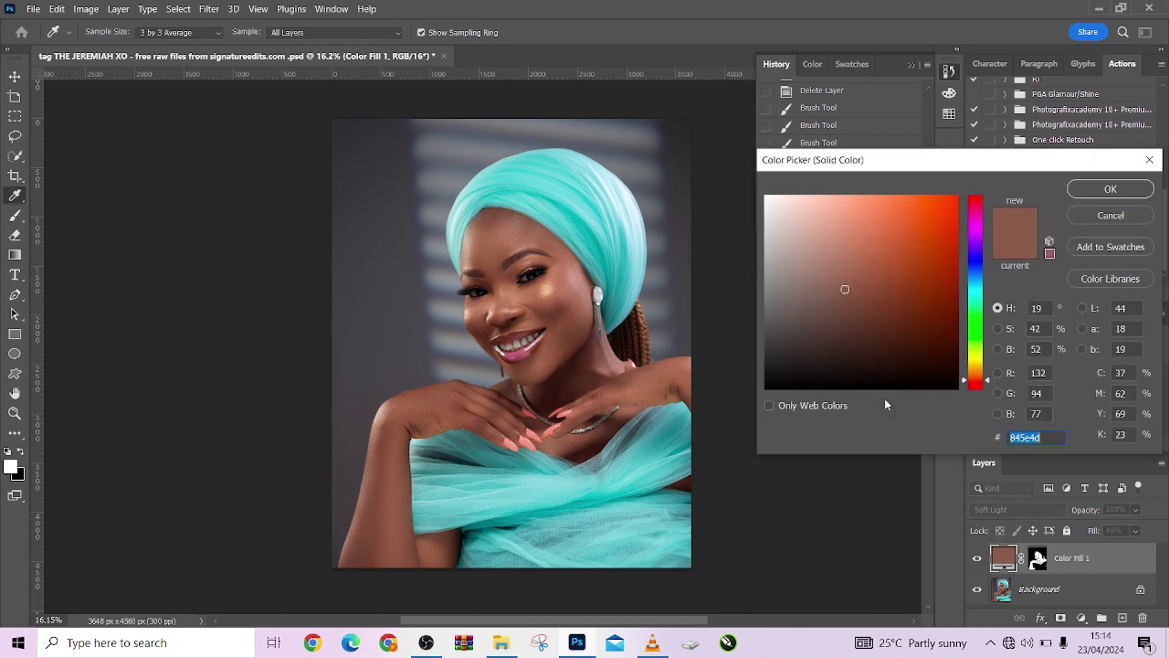
left_click(998, 349)
left_click_drag(988, 295, 990, 253)
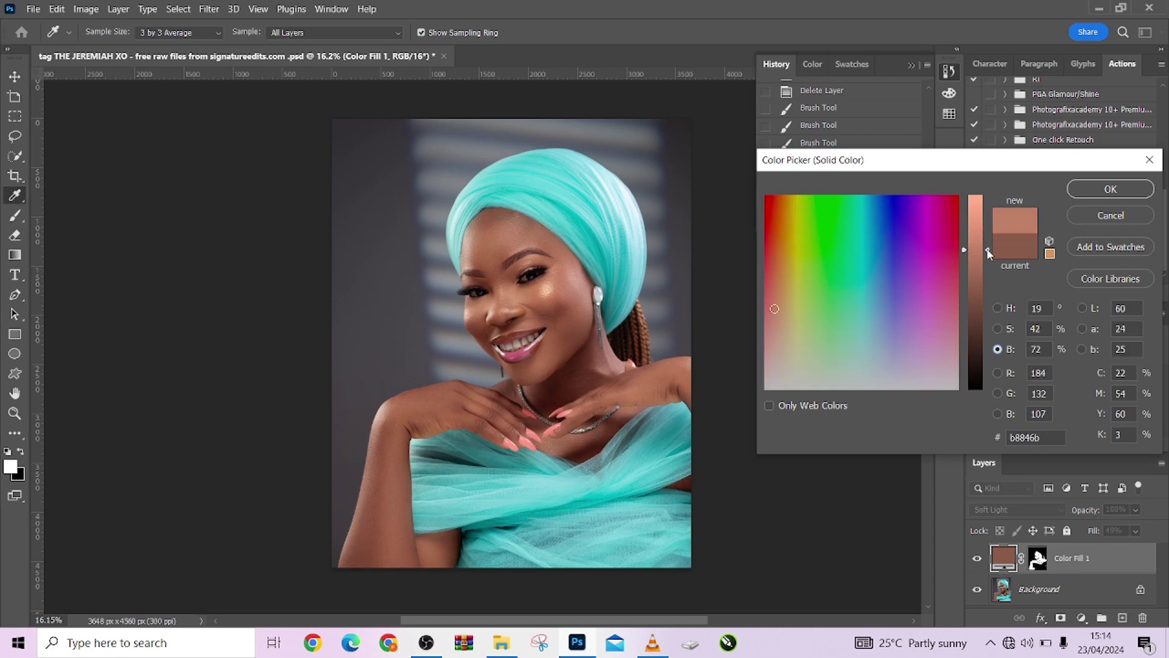
left_click(1105, 189)
Raise the fill to 62% and compare the portrait with Color Fill 1 hidden and shown
left_click_drag(1089, 532, 1099, 533)
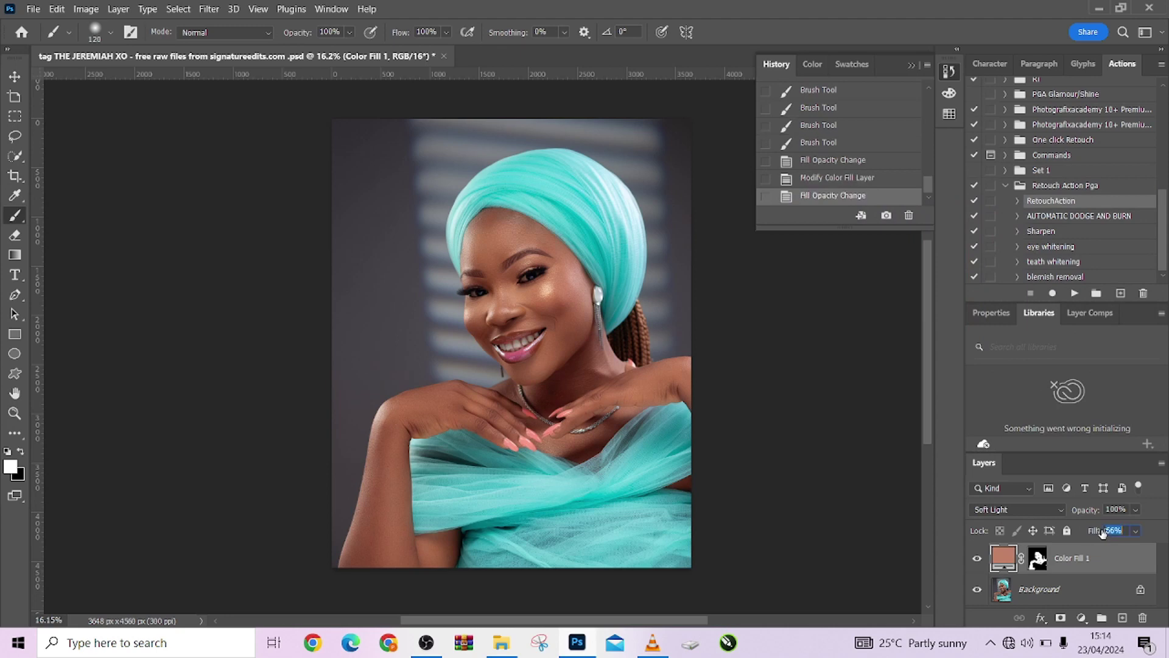
left_click(978, 560)
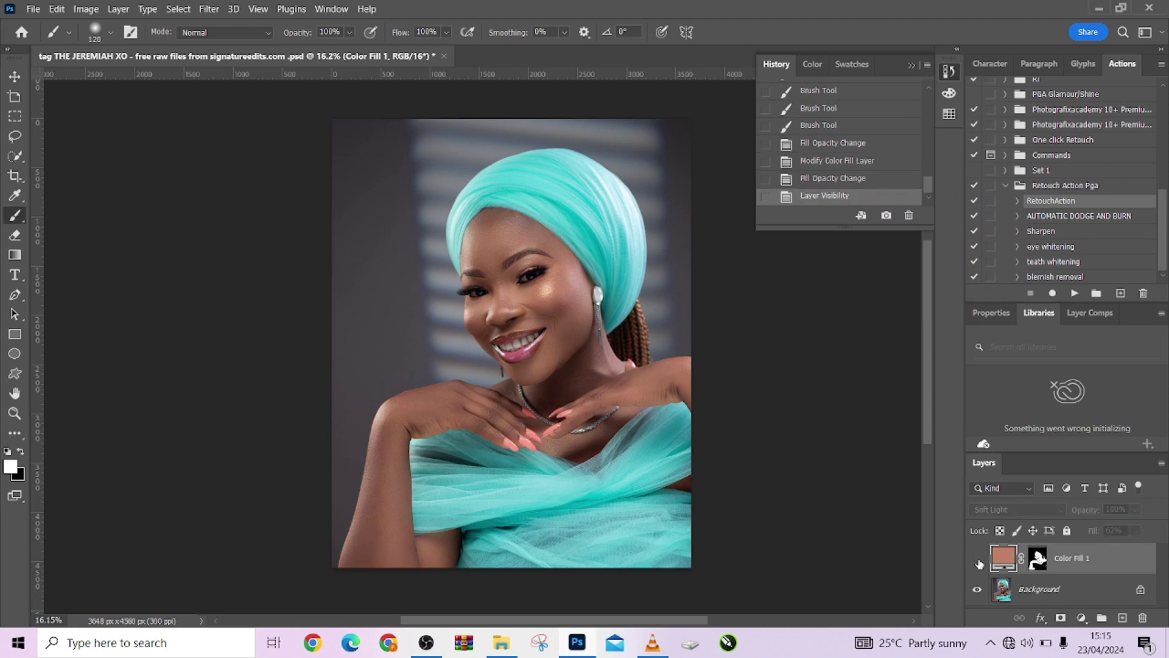
left_click(978, 560)
left_click(978, 562)
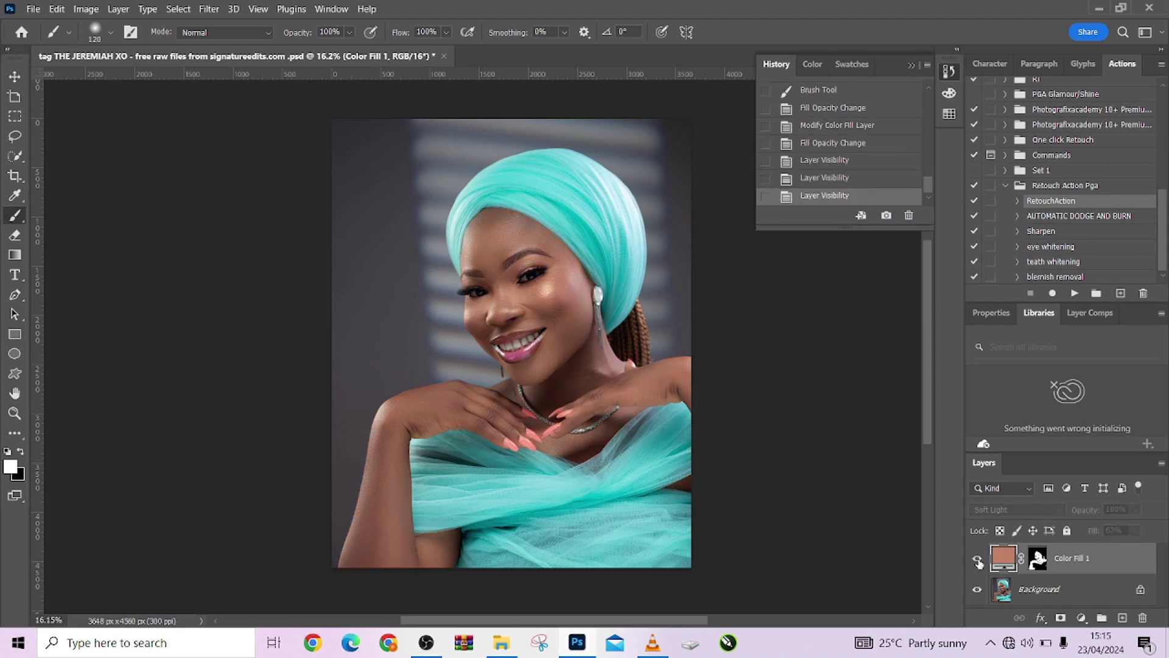
left_click(978, 562)
scroll(506, 377, "up", 2)
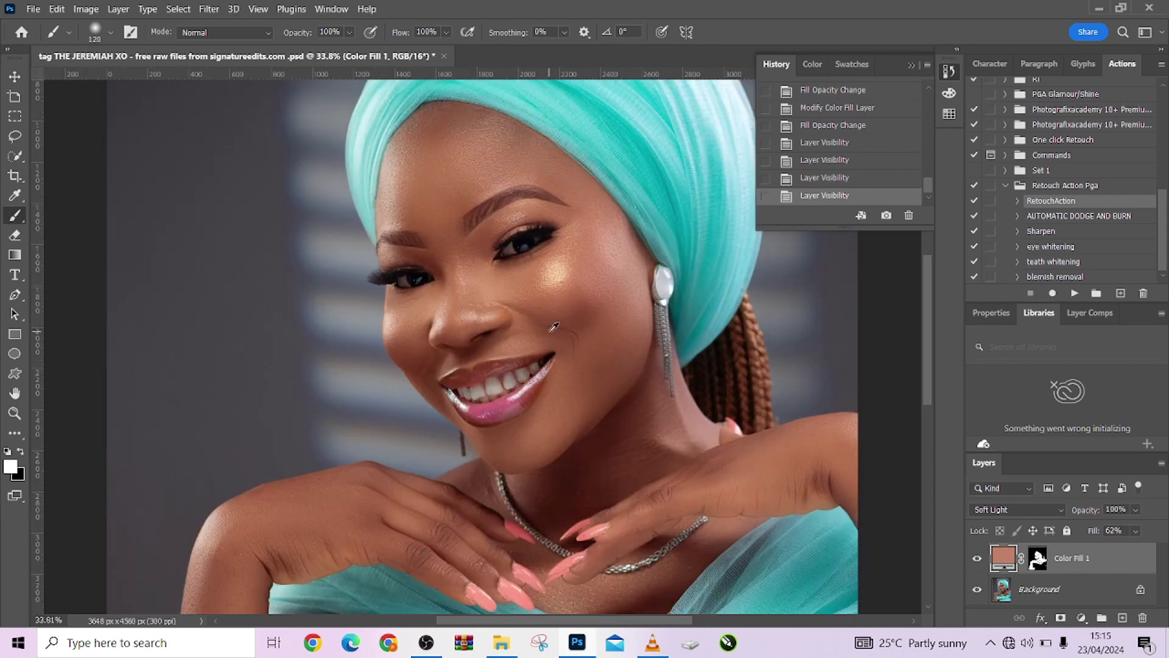
scroll(623, 327, "down", 1)
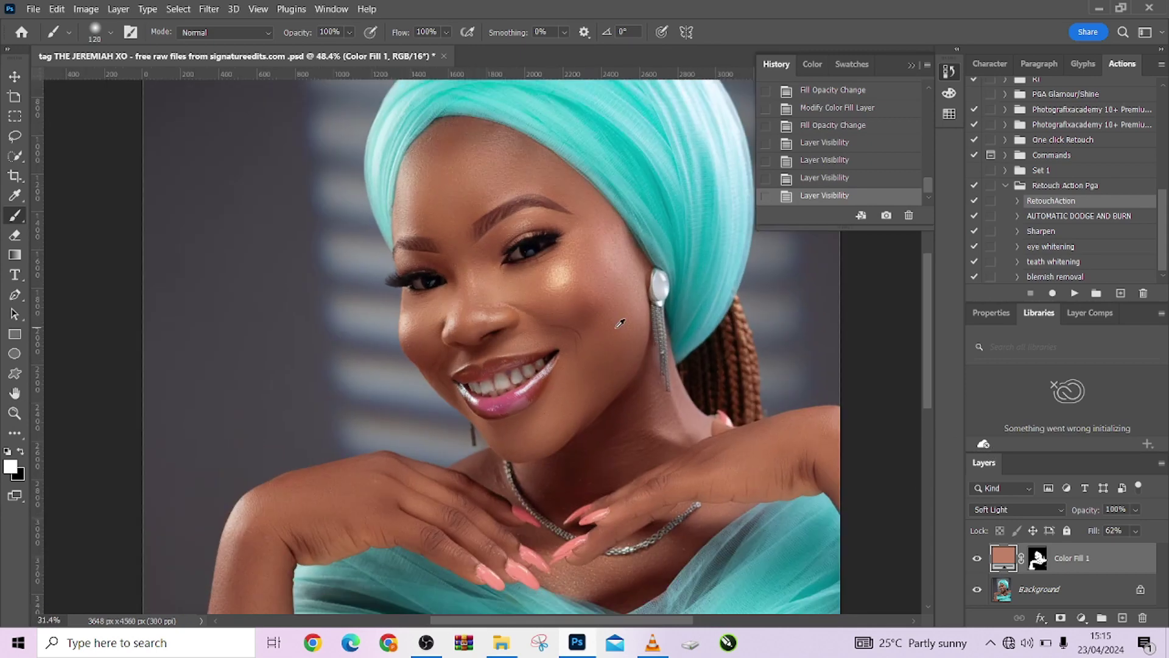
Darken the fill colour to #8b6351 and compare the portrait with and without it
double_click(1004, 558)
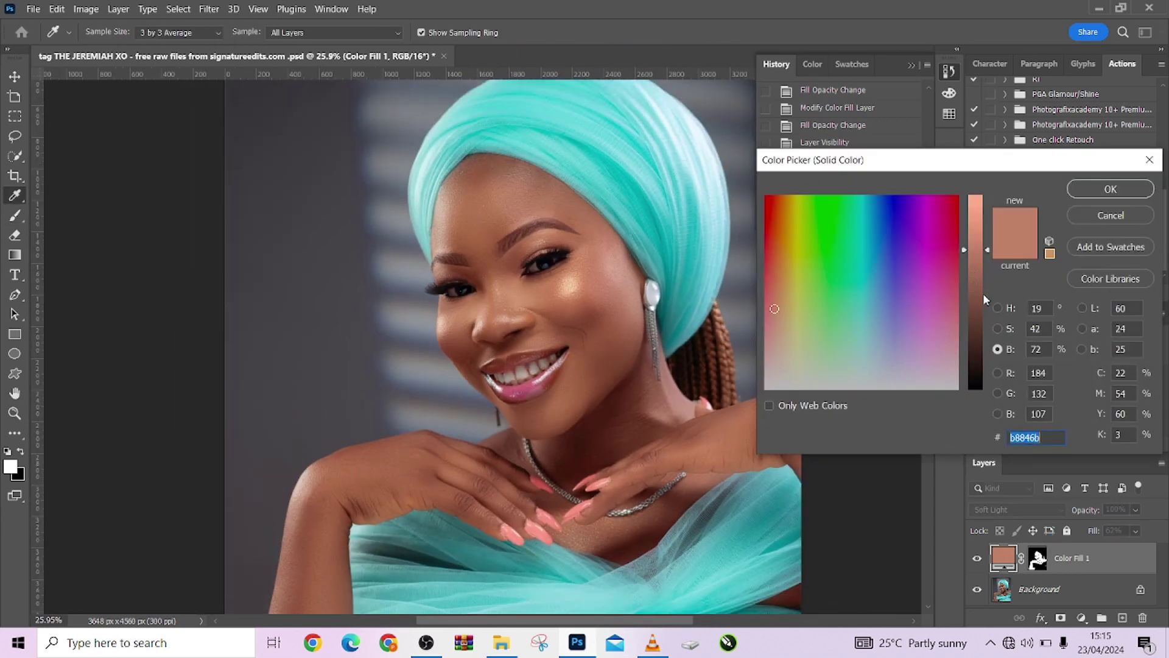
left_click_drag(989, 255, 991, 283)
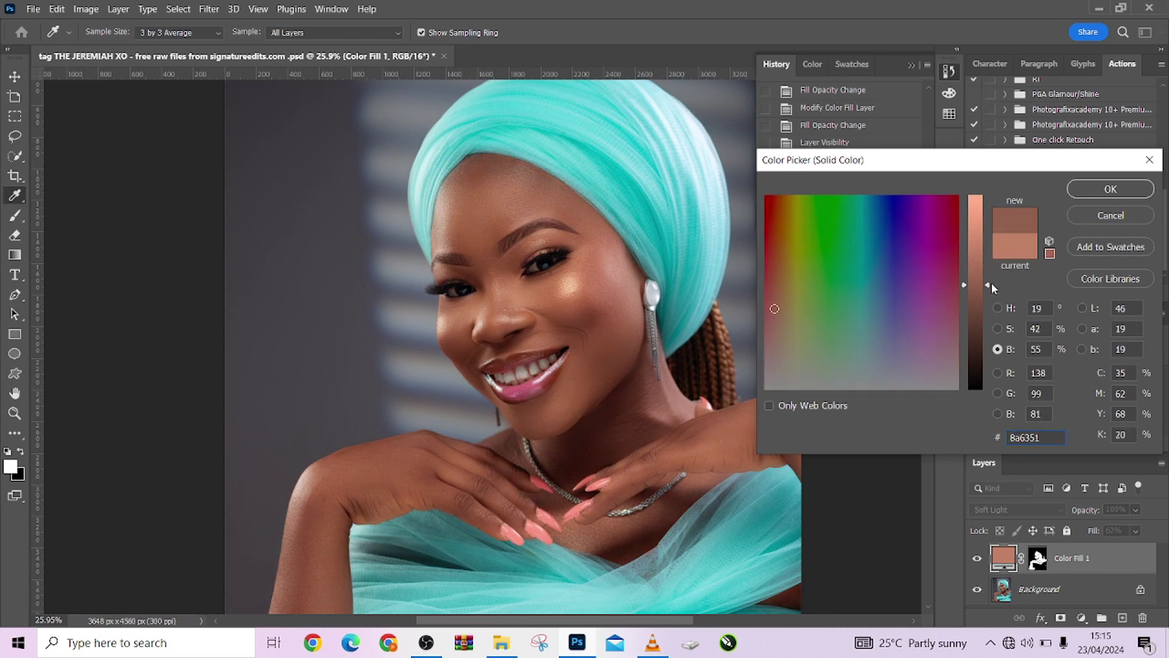
left_click(1109, 190)
scroll(426, 384, "down", 2)
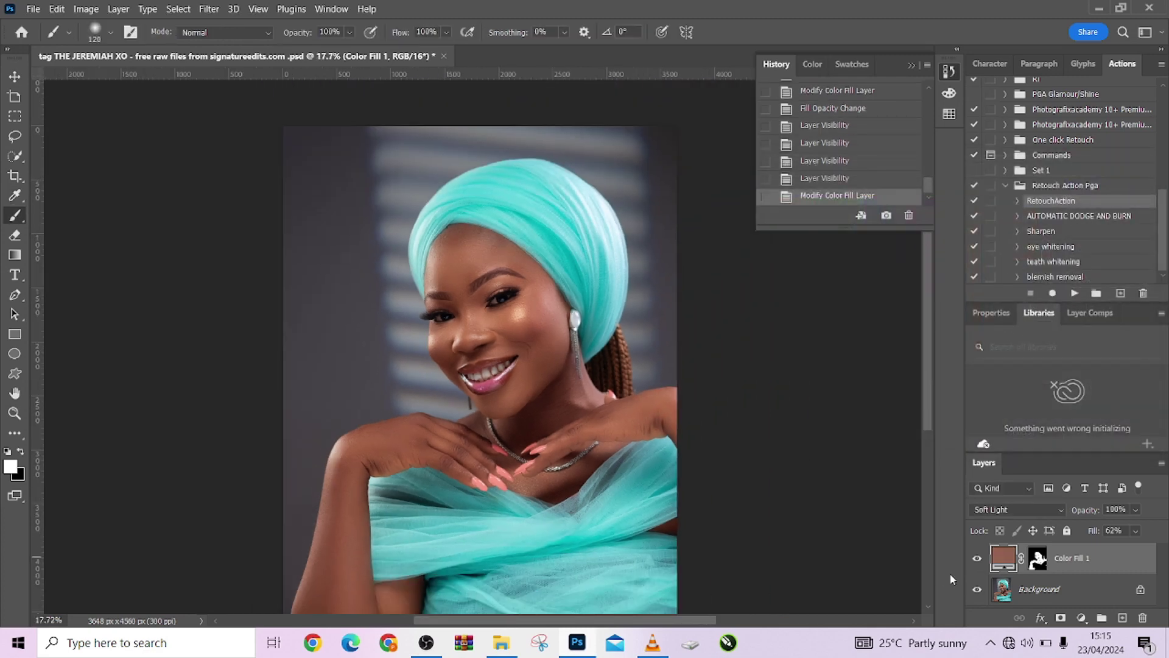
left_click(976, 559)
left_click(976, 558)
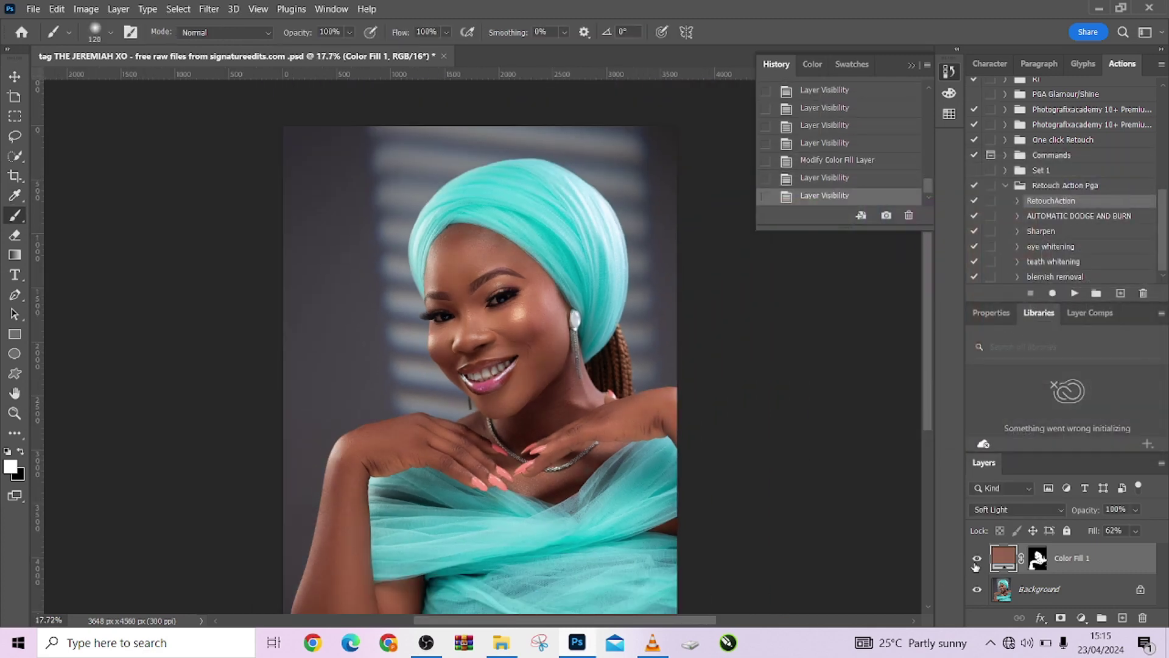
left_click(976, 558)
left_click(976, 559)
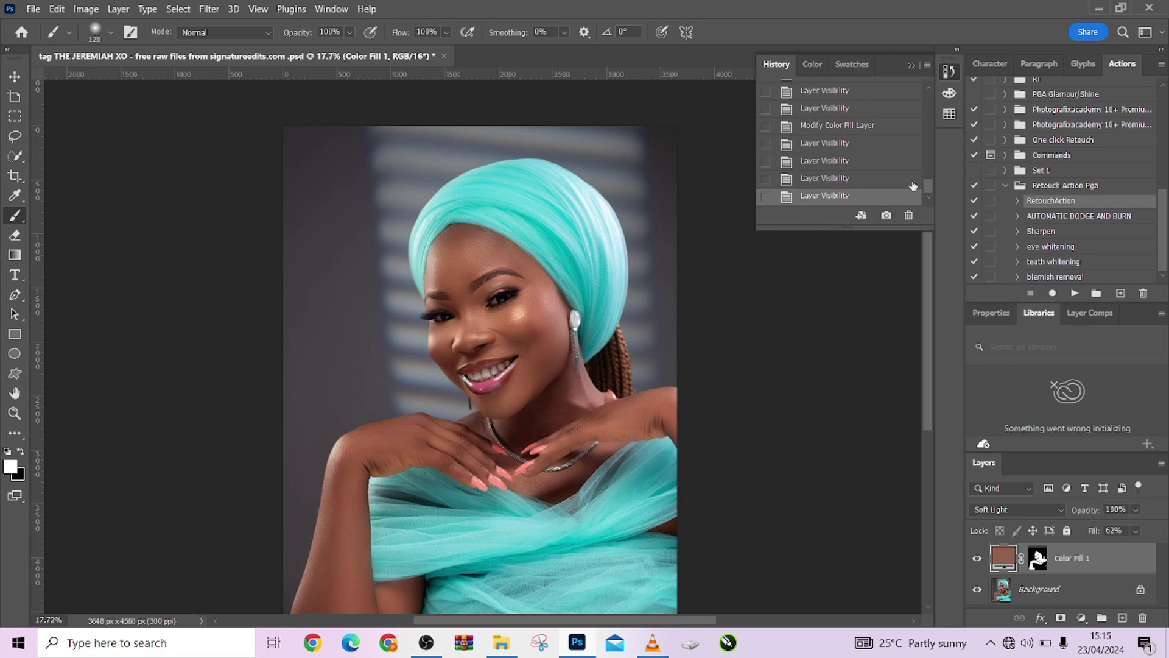
mouse_move(929, 184)
left_mouse_down()
mouse_move(931, 93)
mouse_move(927, 180)
left_mouse_up()
Flatten the image into a single Background layer
right_click(1076, 603)
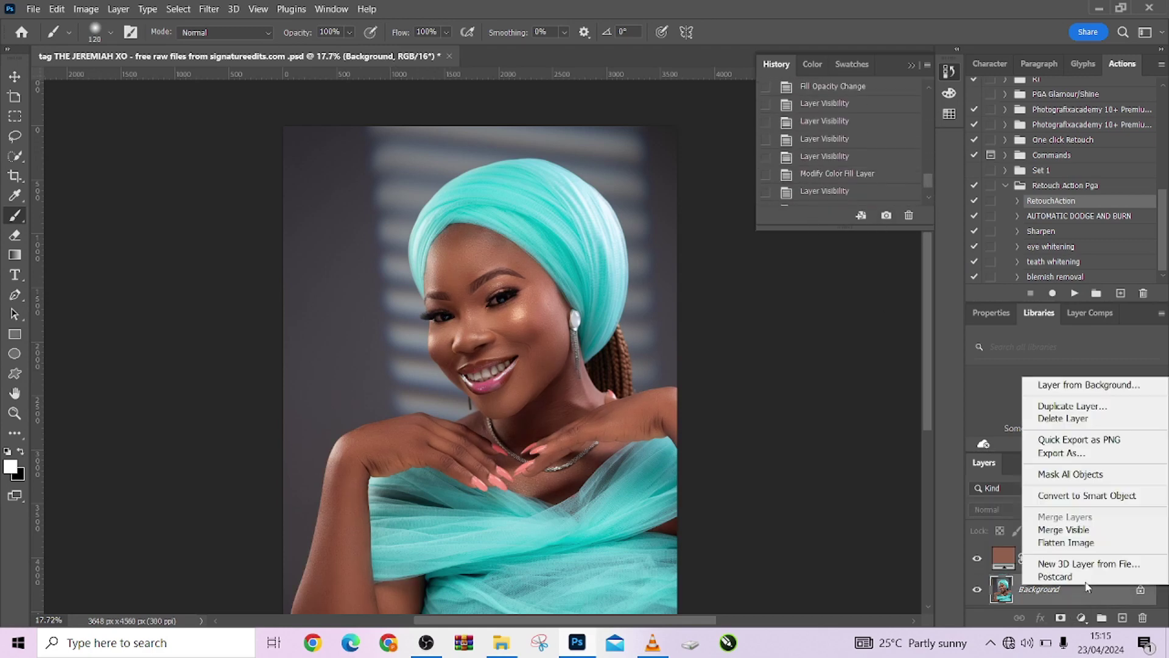
left_click(1070, 540)
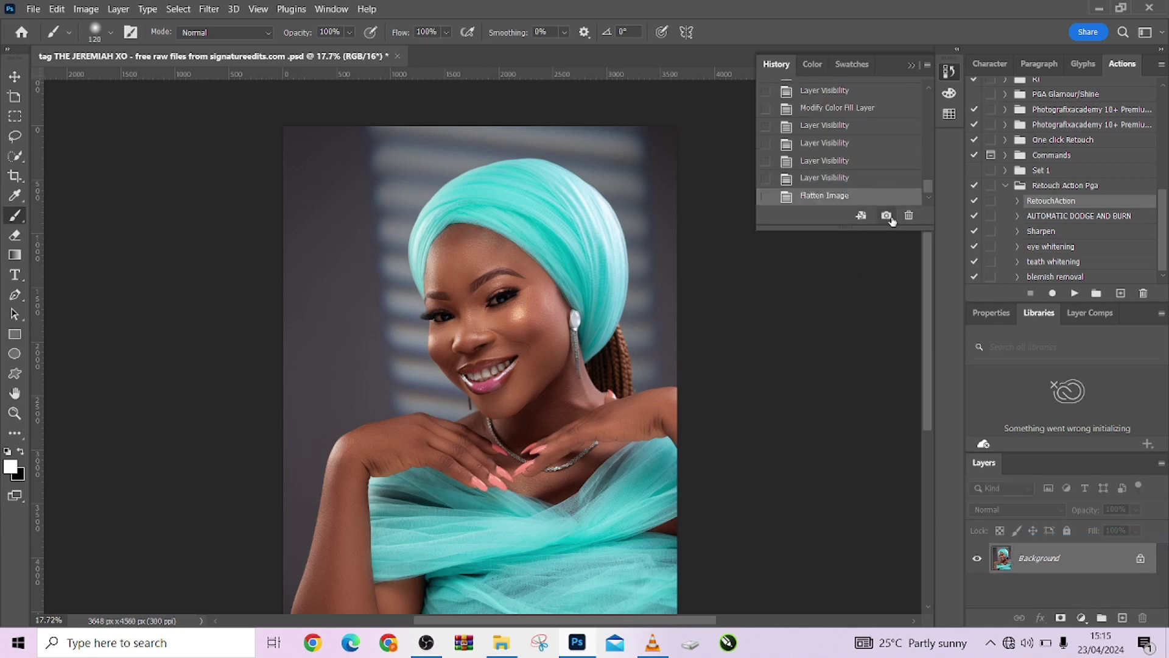
left_click_drag(929, 184, 923, 79)
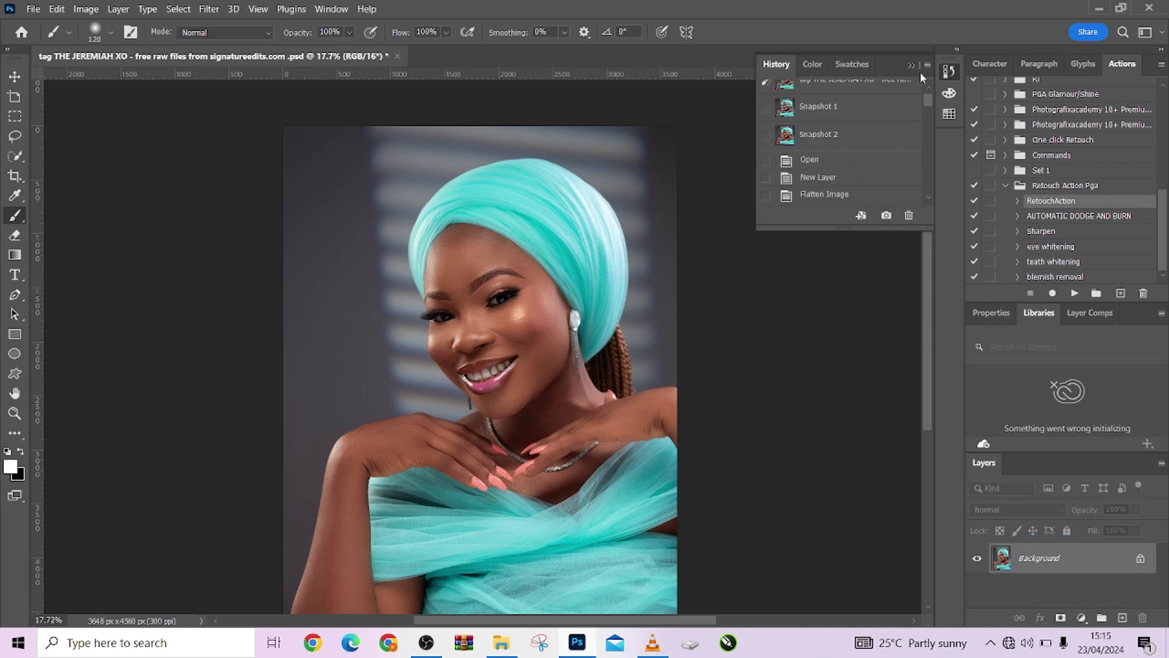
View the original opened state, then Snapshot 1 and Snapshot 2 in History
scroll(860, 93, "up", 1)
left_click(856, 93)
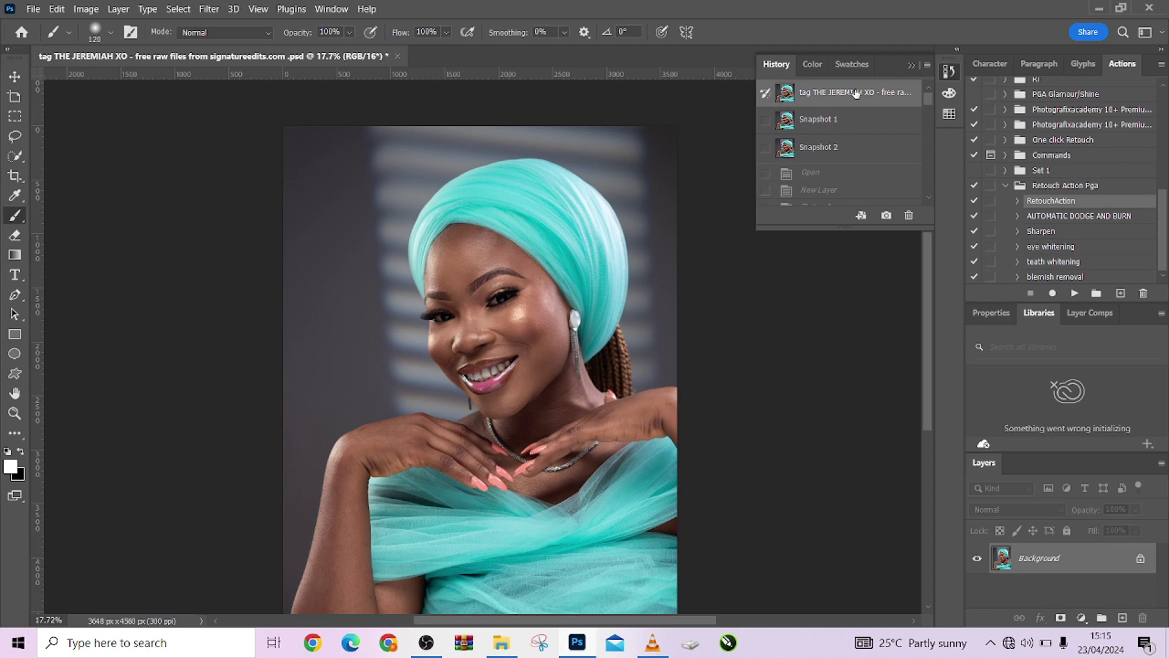
left_click(856, 123)
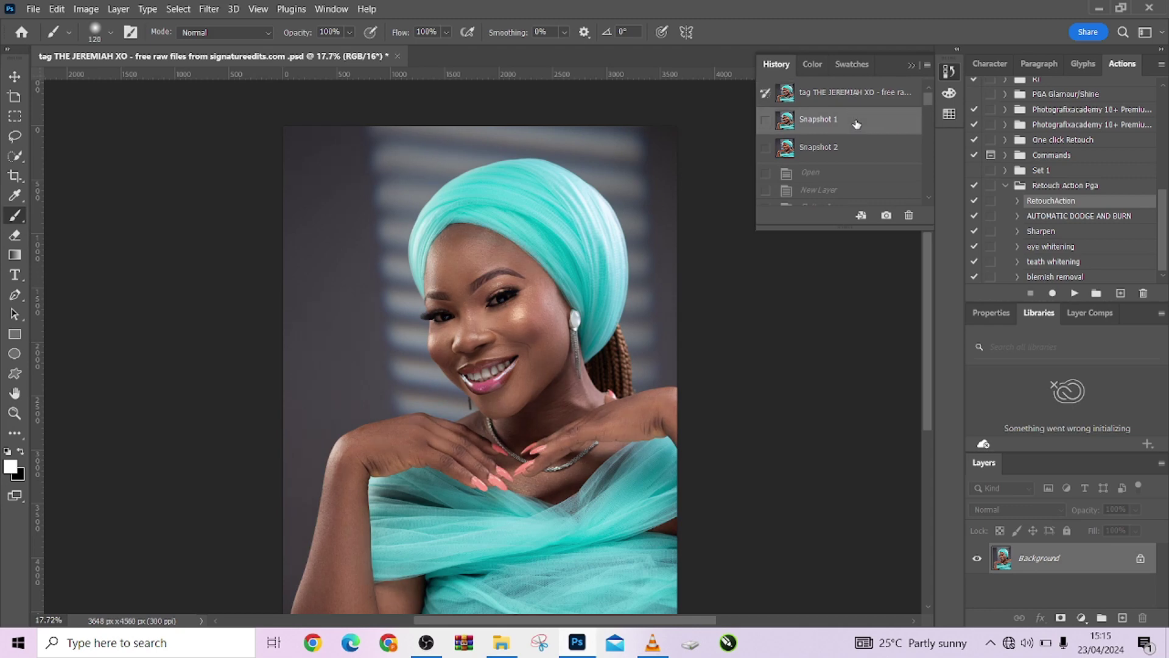
left_click(856, 152)
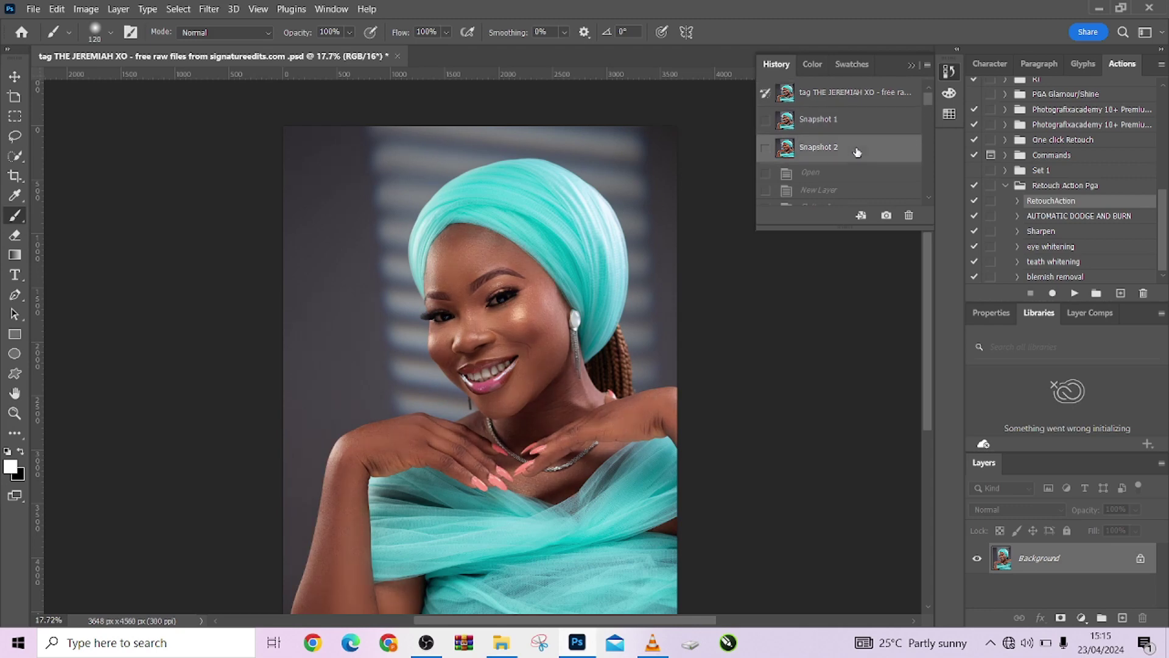